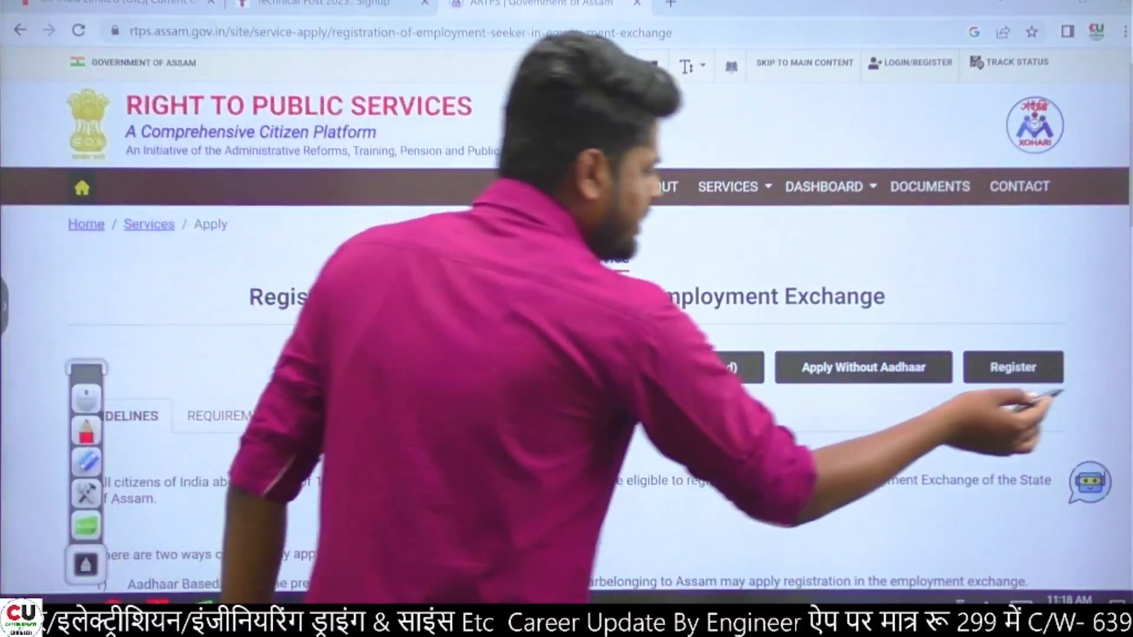
- Open the ServicePlus citizen registration form for employment exchange registration and scroll through its fields
mouse_move(1003, 339)
left_mouse_down()
mouse_move(1041, 403)
mouse_move(1006, 378)
left_mouse_up()
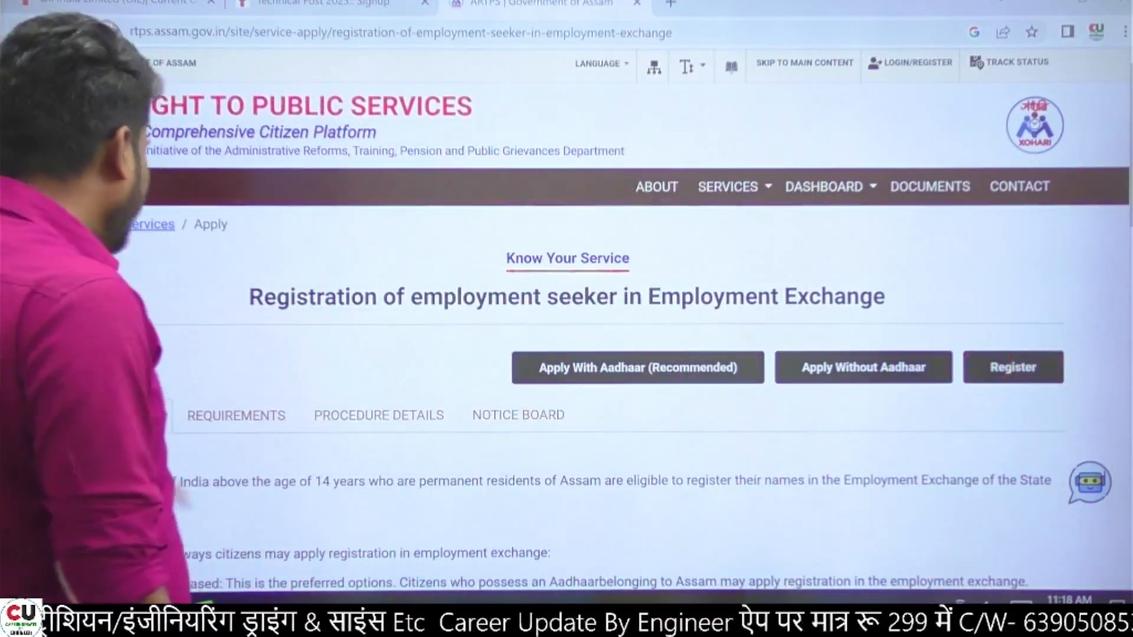
left_click(998, 368)
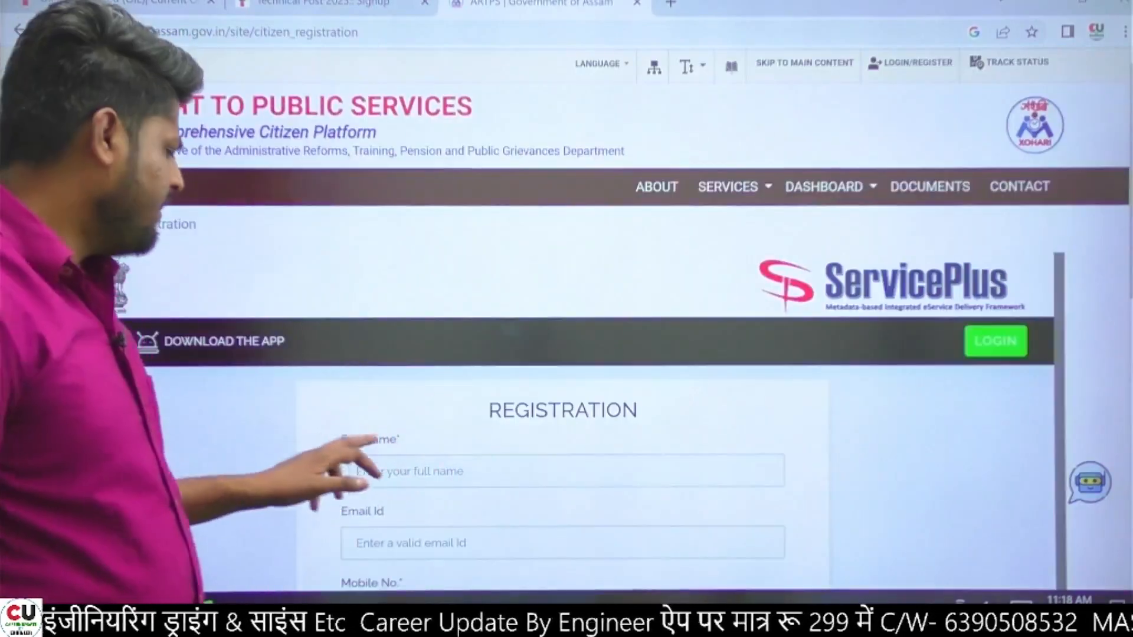
scroll(378, 466, "down", 3)
scroll(367, 390, "up", 2)
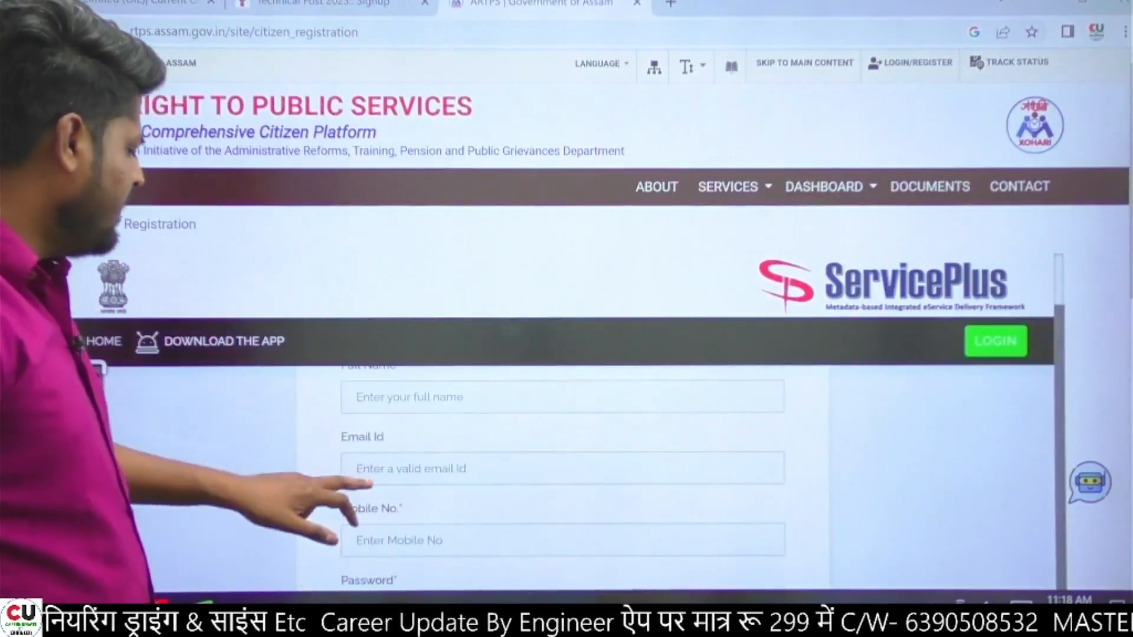
scroll(369, 490, "down", 3)
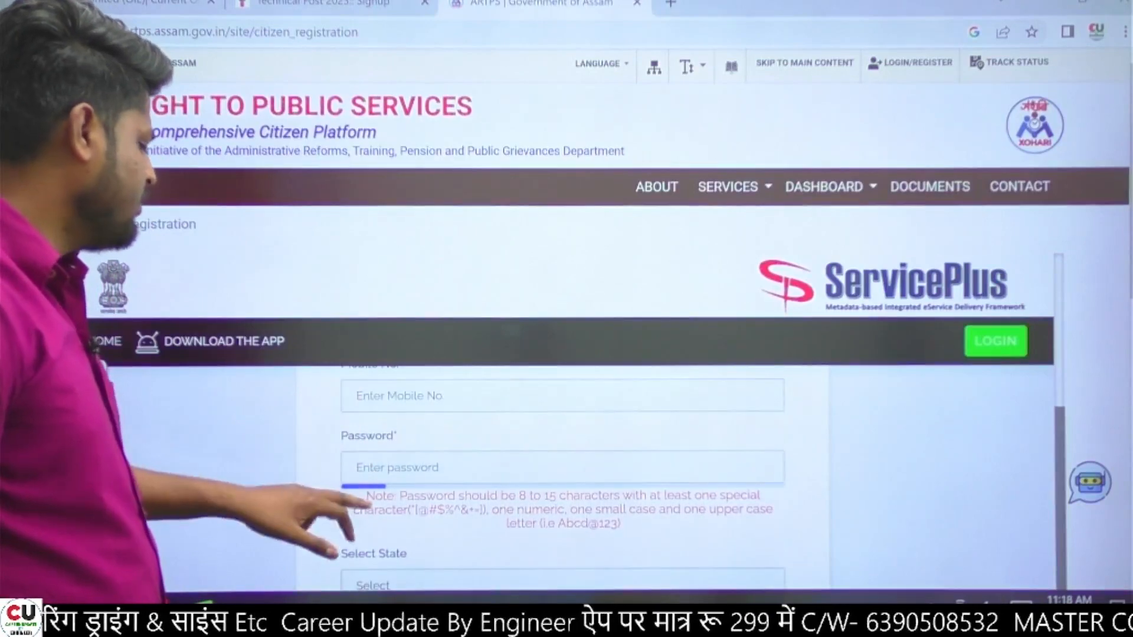
scroll(348, 472, "down", 3)
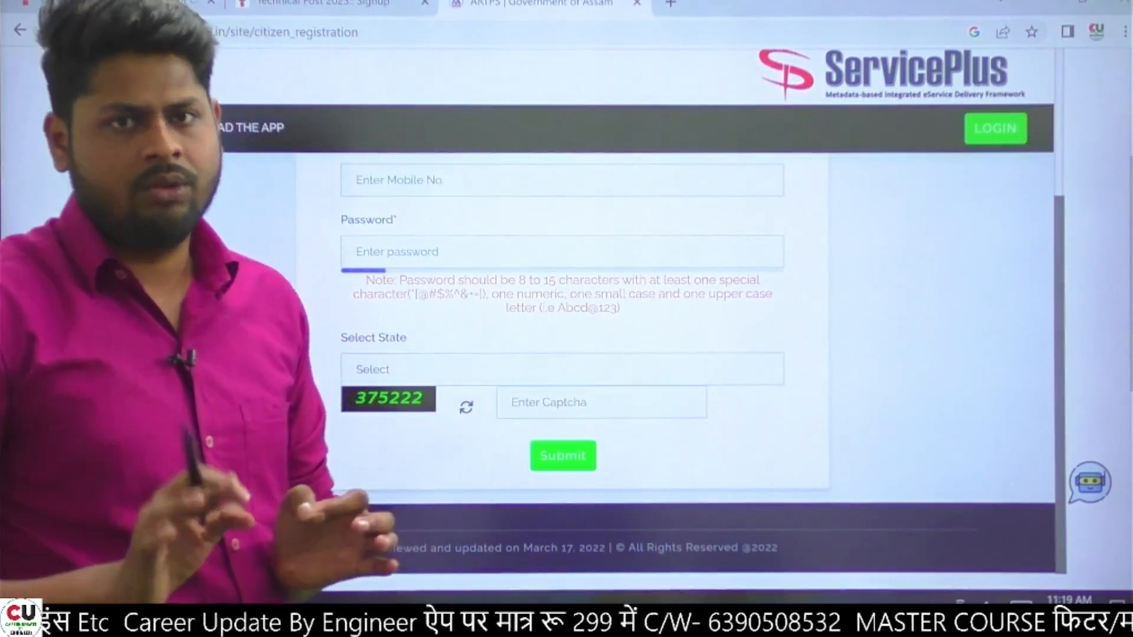
- Set Select State in the registration form to UTTAR PRADESH
left_click(496, 370)
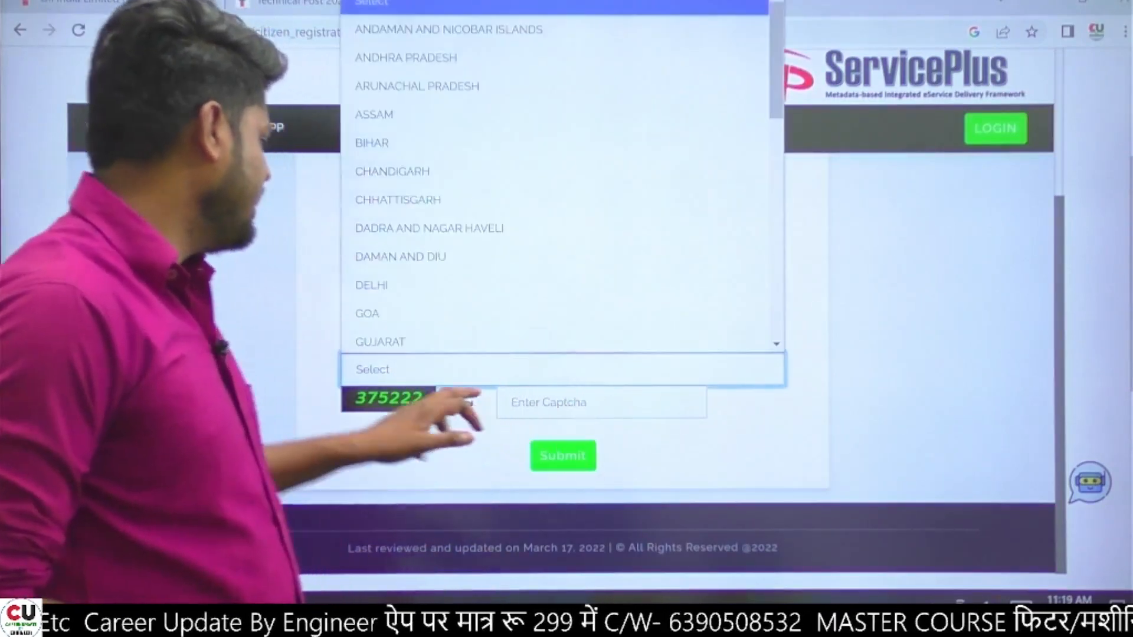
scroll(378, 177, "down", 12)
left_click(379, 251)
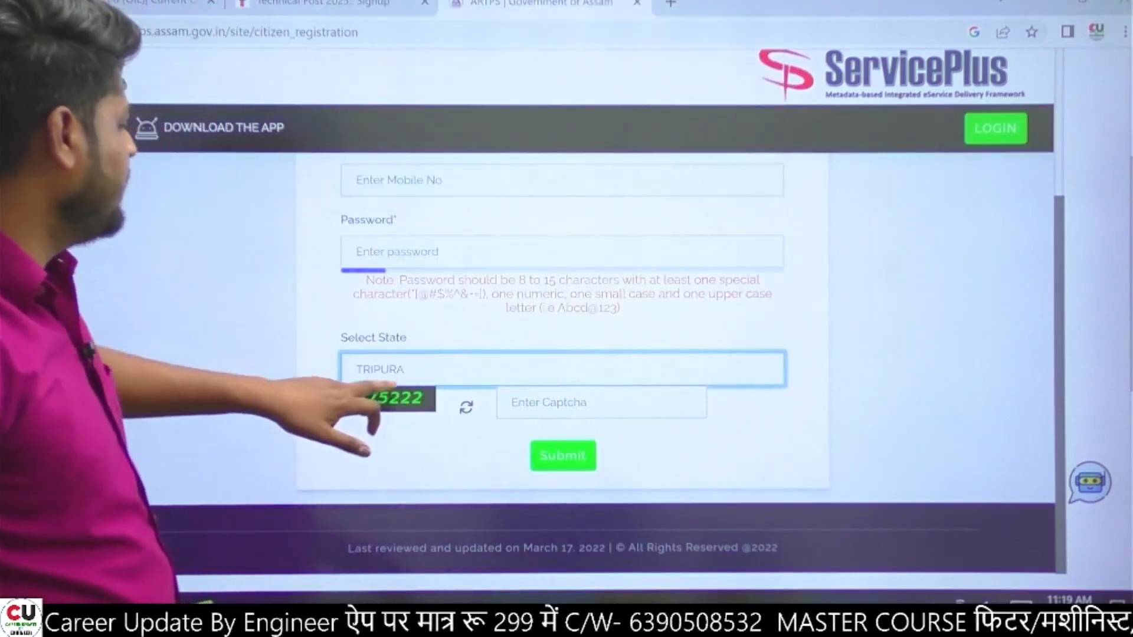
left_click(413, 368)
scroll(385, 290, "down", 2)
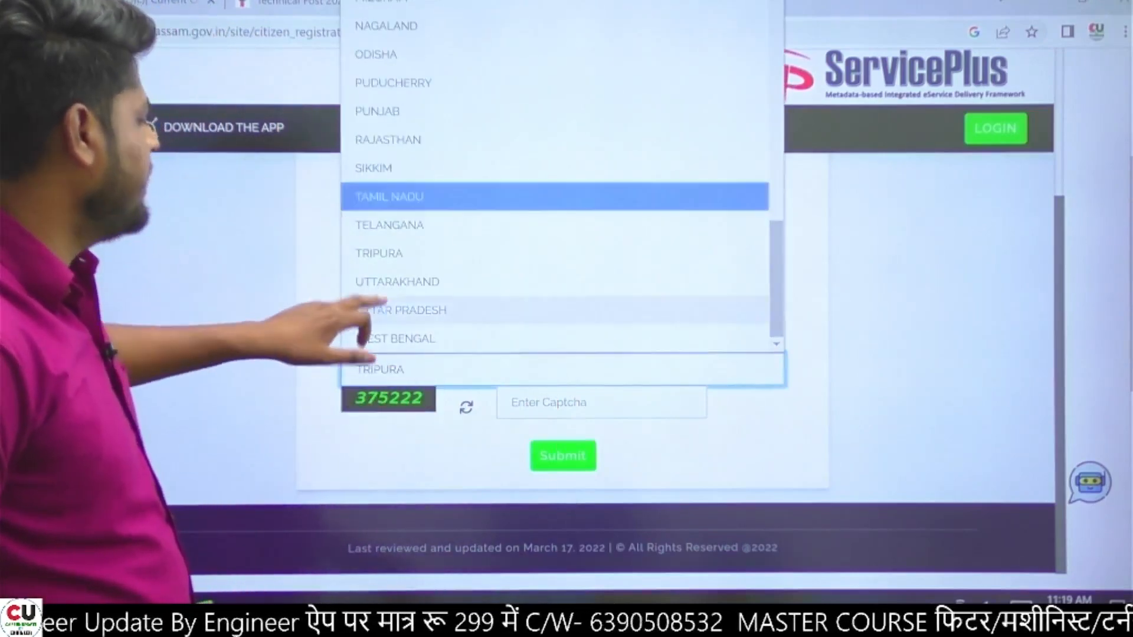
left_click(407, 309)
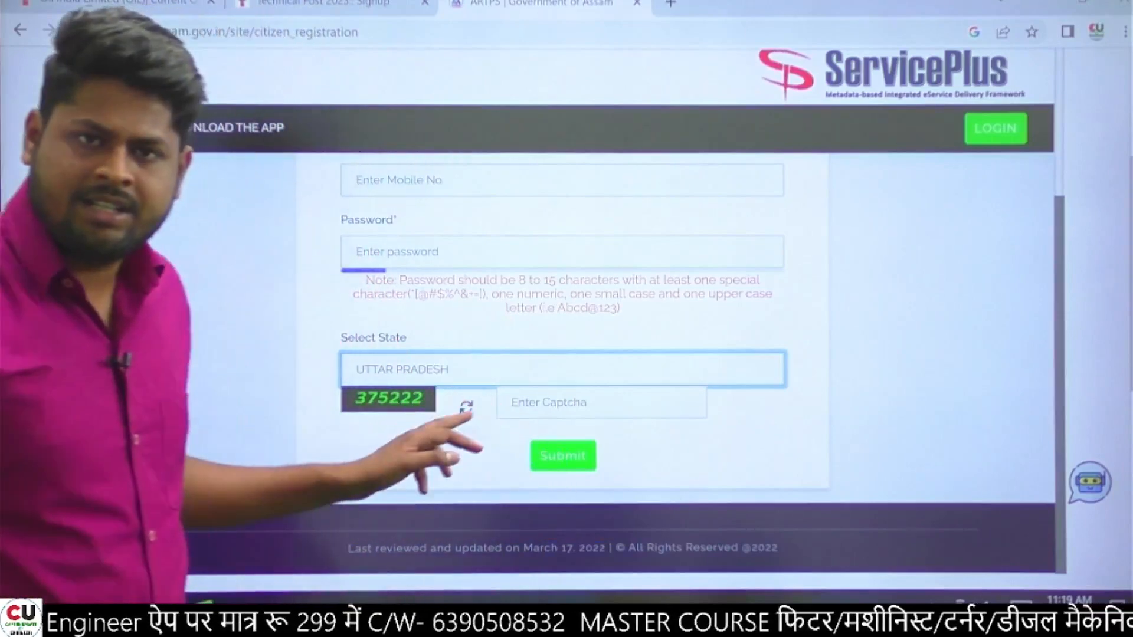
- Return to the service page and open the Apply With Aadhaar login dialog, scrolling through its login fields
scroll(563, 354, "up", 4)
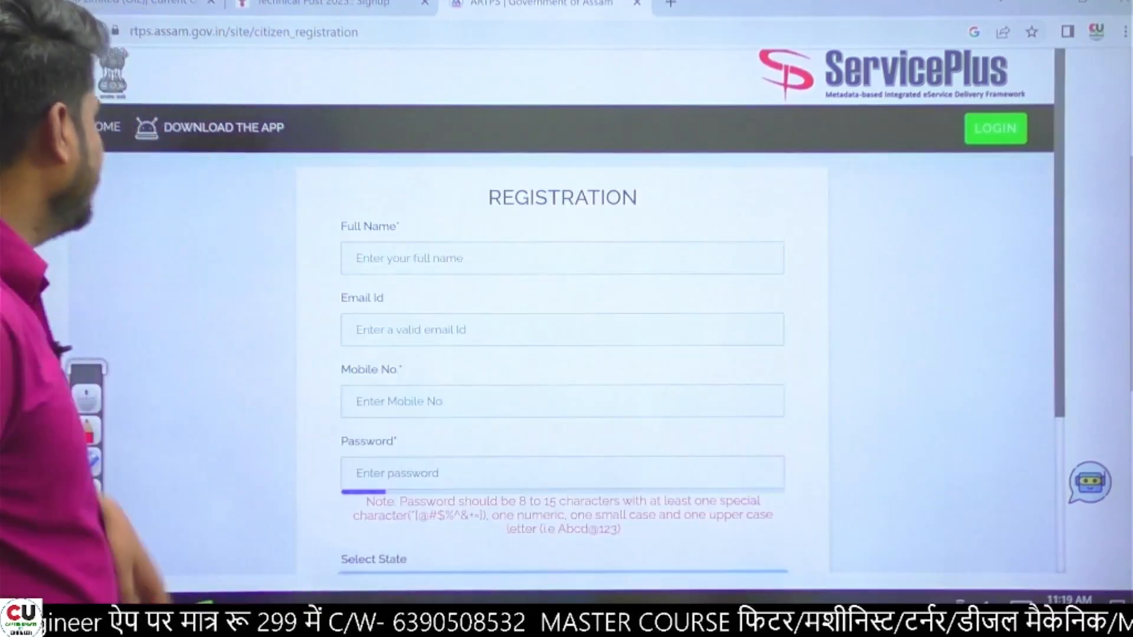
left_click(21, 31)
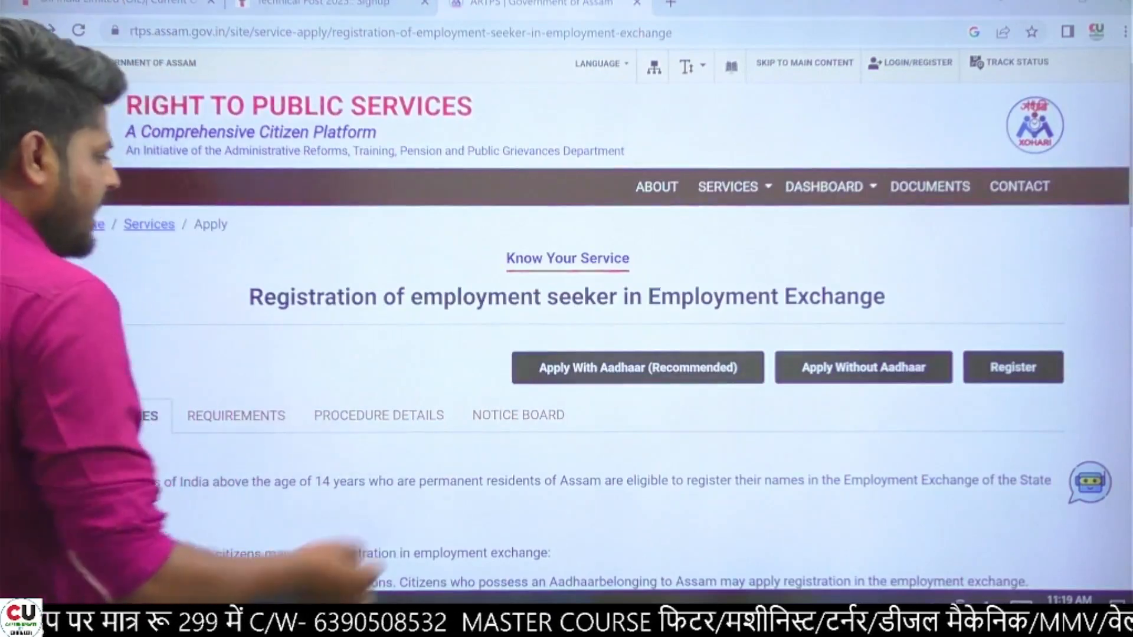
mouse_move(758, 364)
left_mouse_down()
mouse_move(555, 340)
mouse_move(702, 340)
mouse_move(614, 317)
left_mouse_up()
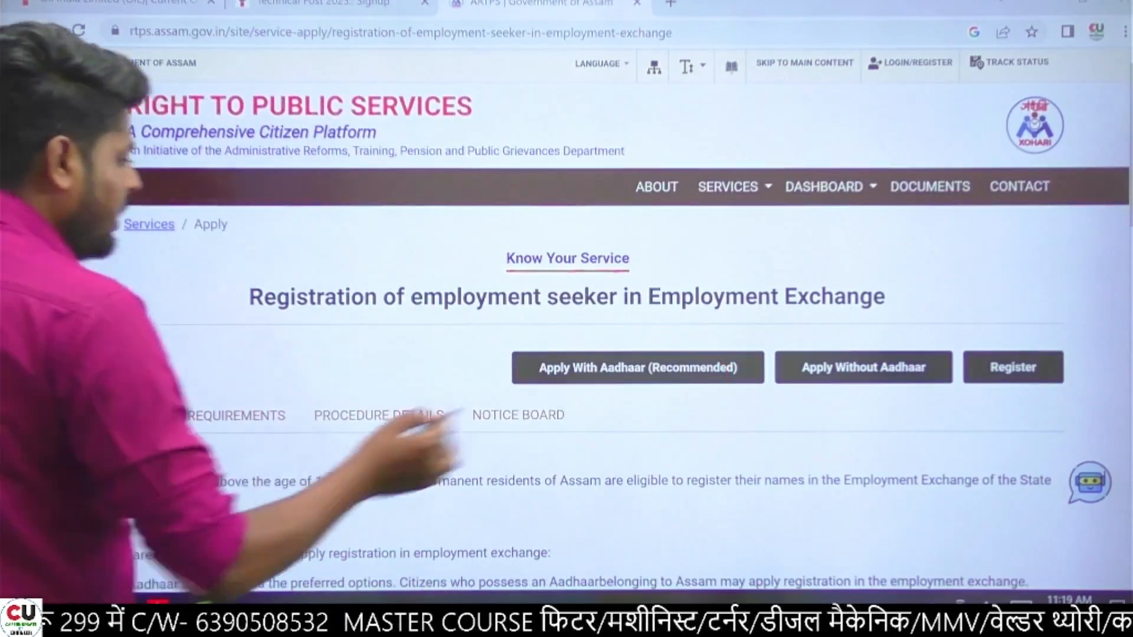
left_click(596, 368)
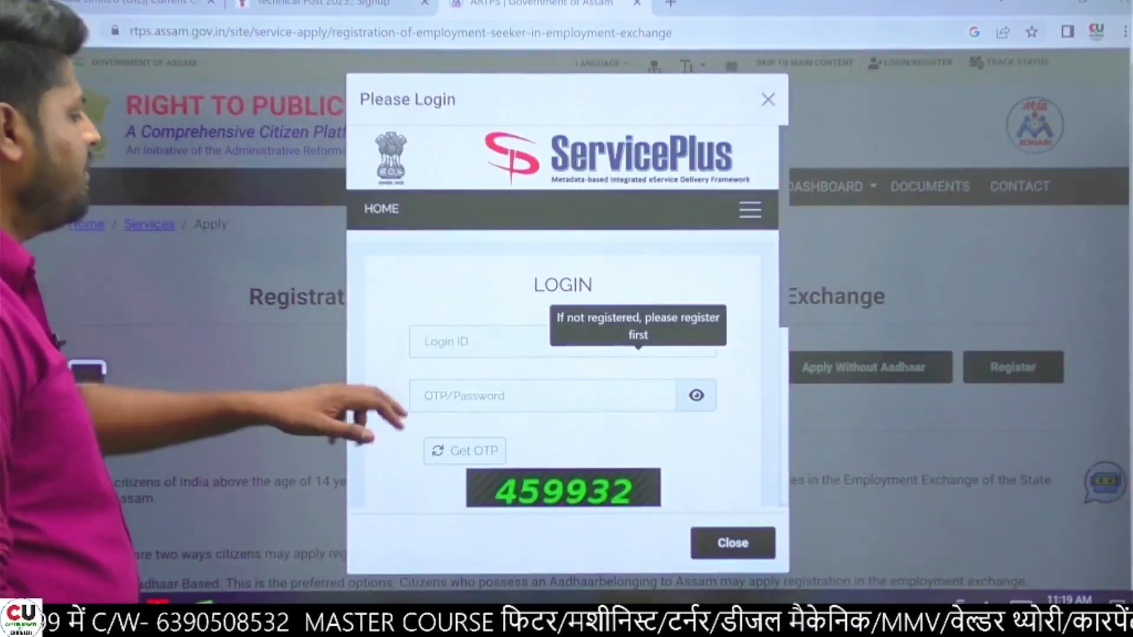
scroll(563, 377, "down", 1)
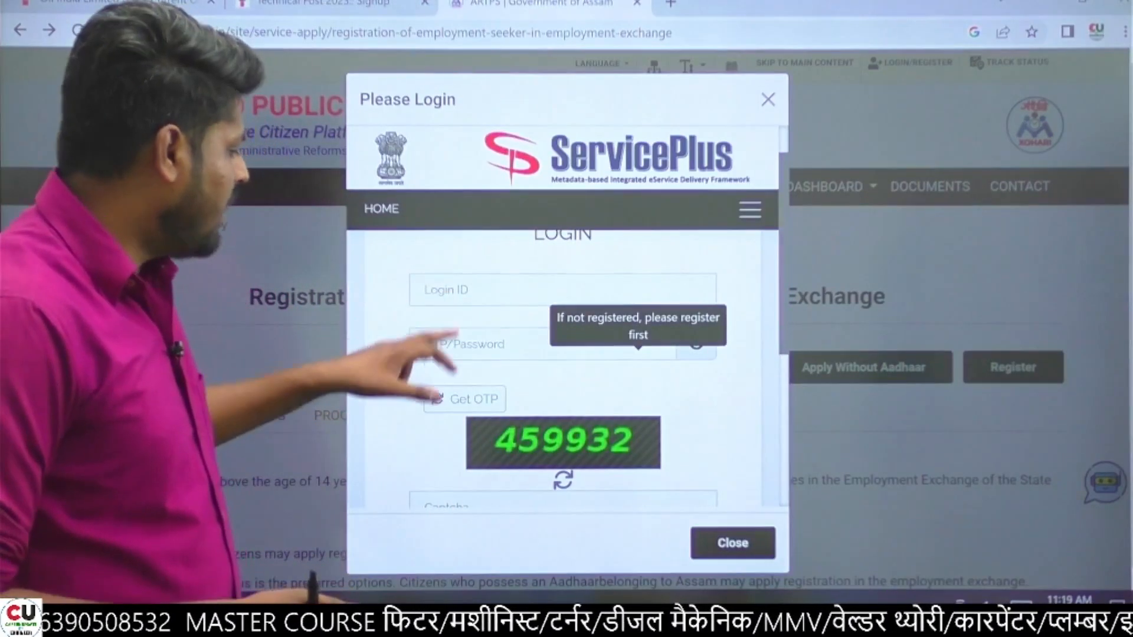
scroll(563, 378, "up", 1)
scroll(564, 378, "down", 3)
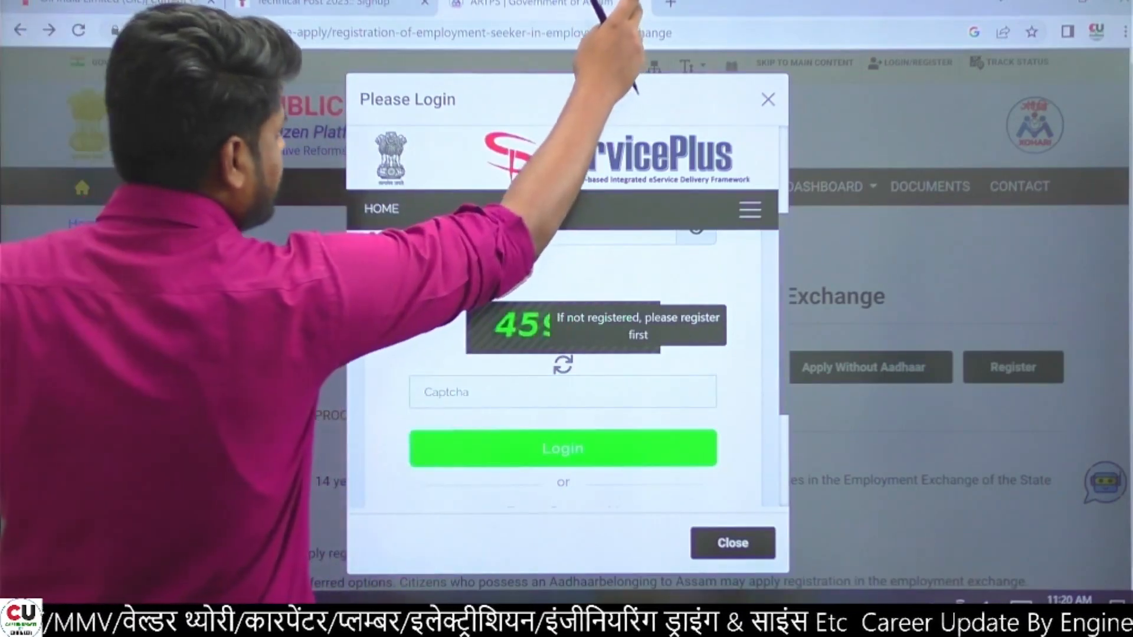
- Switch to the Oil India Limited openings page and open the Apply link for the multiple posts advertisement
left_click(639, 3)
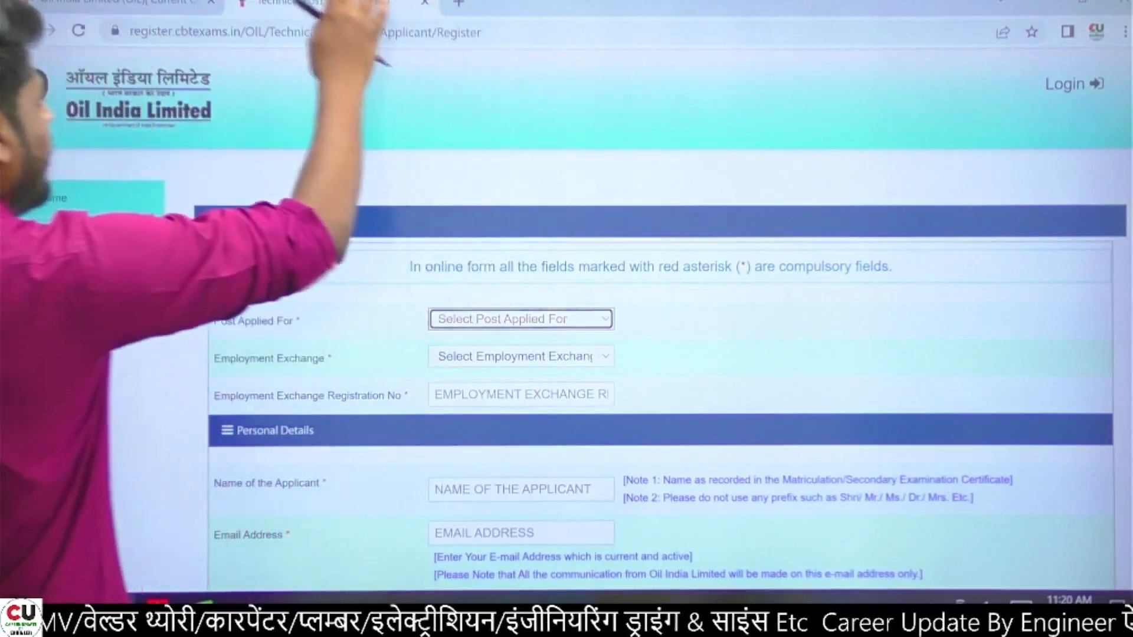
left_click(118, 4)
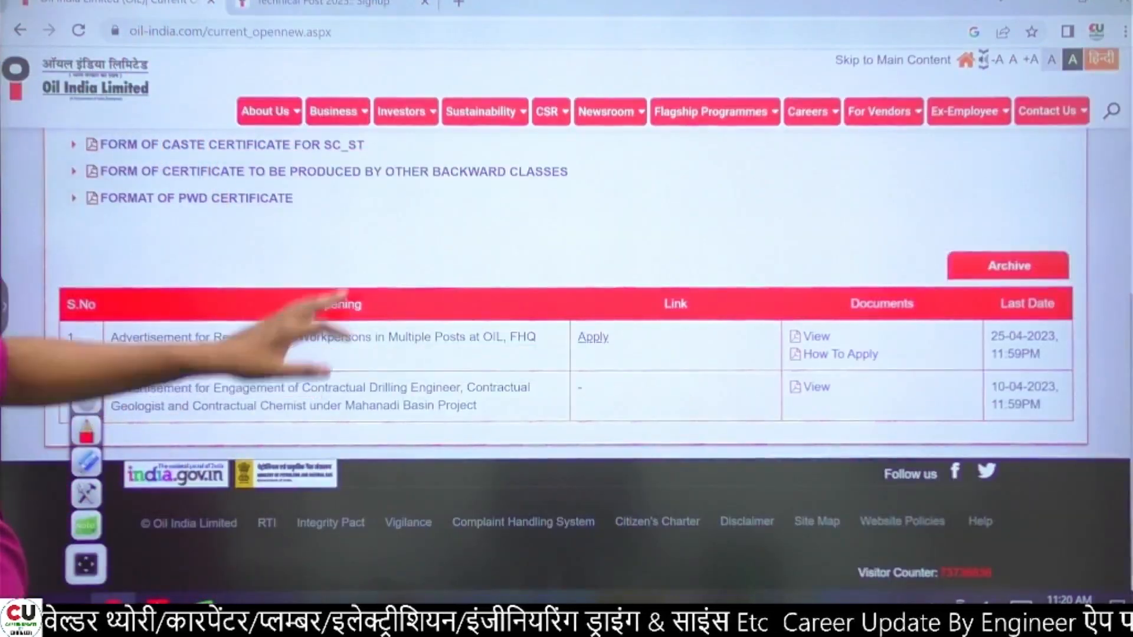
left_click(424, 3)
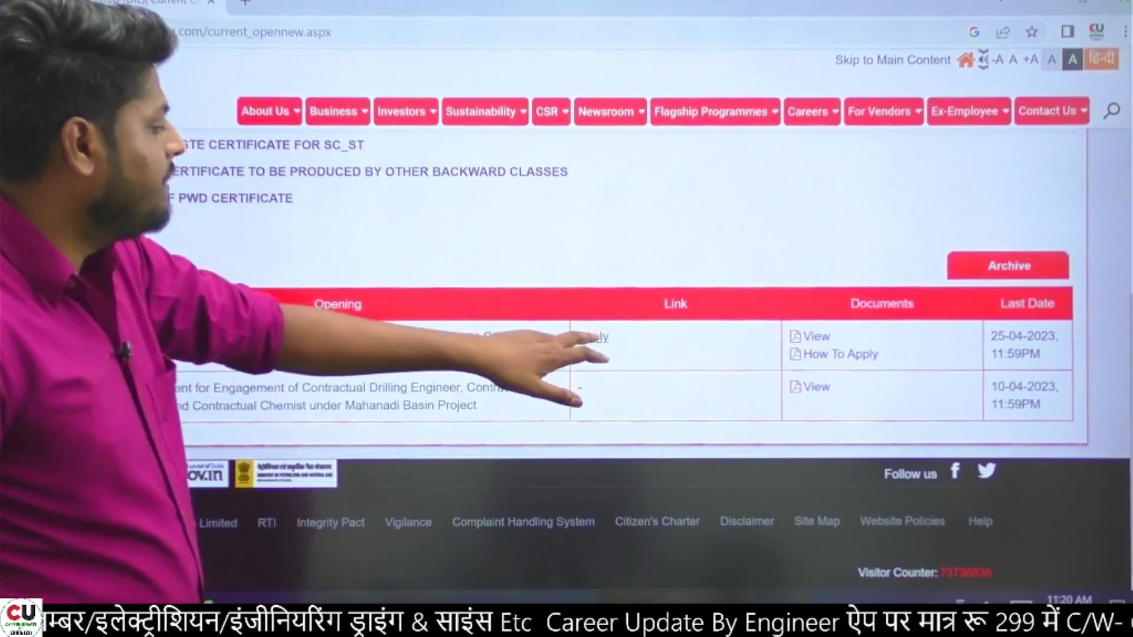
left_click(593, 337)
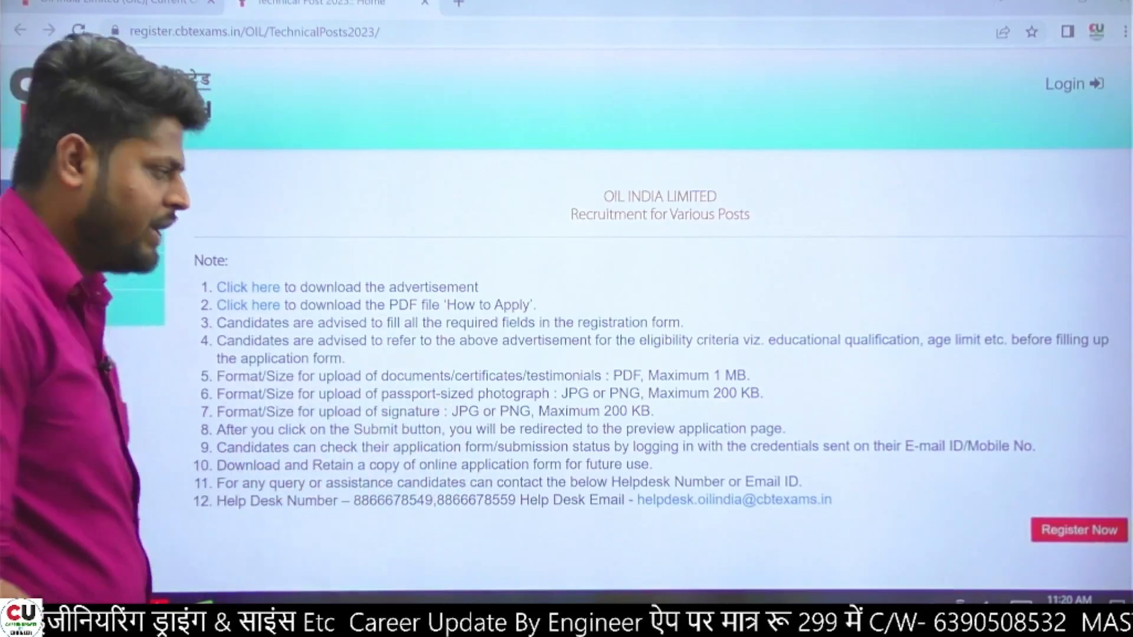
- Read the notes on upload formats and maximum sizes for documents, photograph and signature
mouse_move(751, 361)
left_mouse_down()
mouse_move(719, 380)
mouse_move(735, 352)
left_mouse_up()
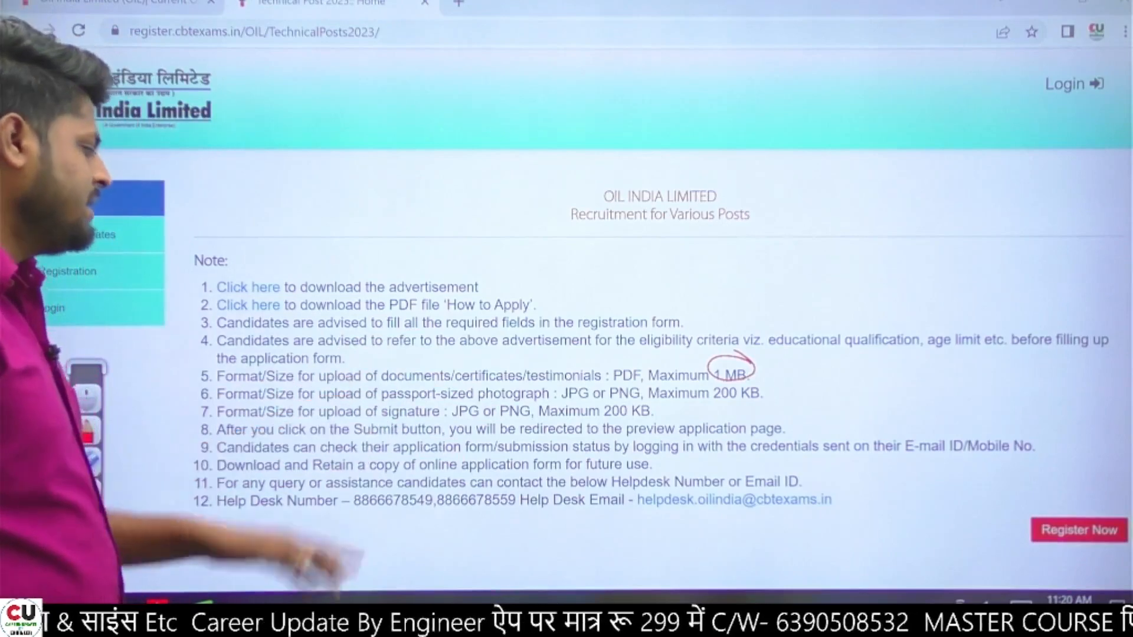
left_click_drag(559, 404, 610, 400)
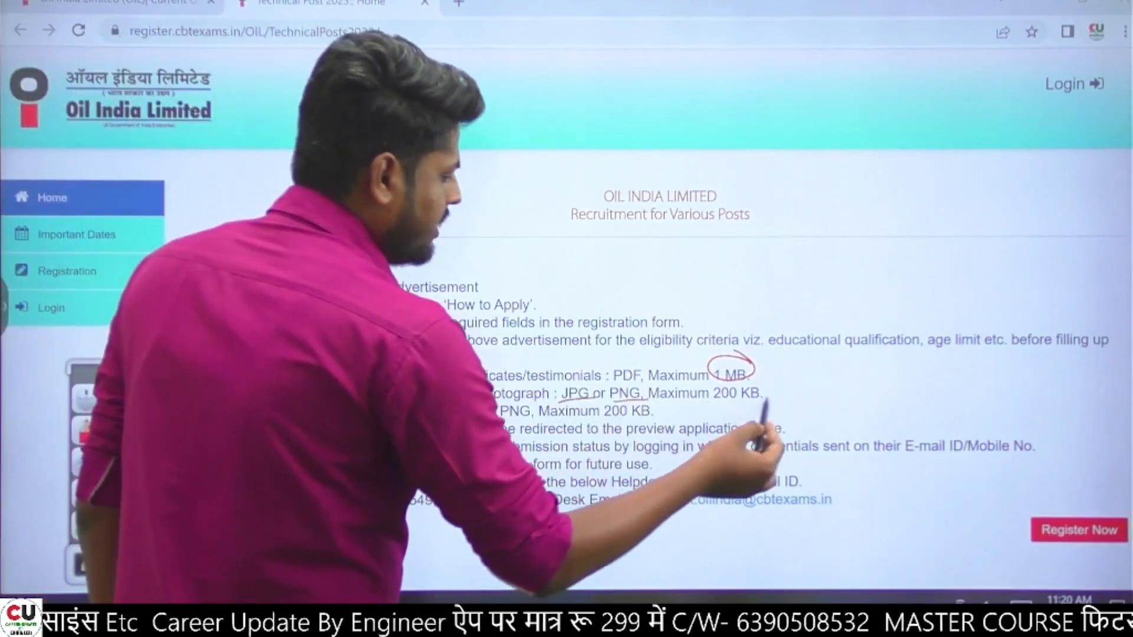
left_click_drag(759, 385, 777, 392)
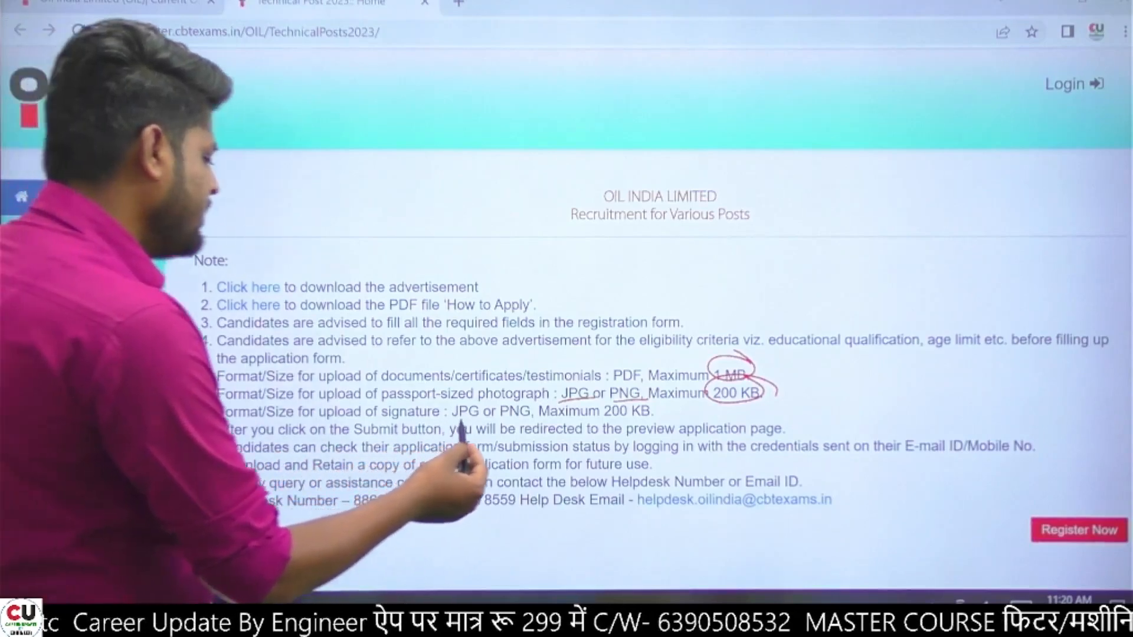
left_click_drag(470, 423, 511, 422)
left_click_drag(639, 399, 661, 413)
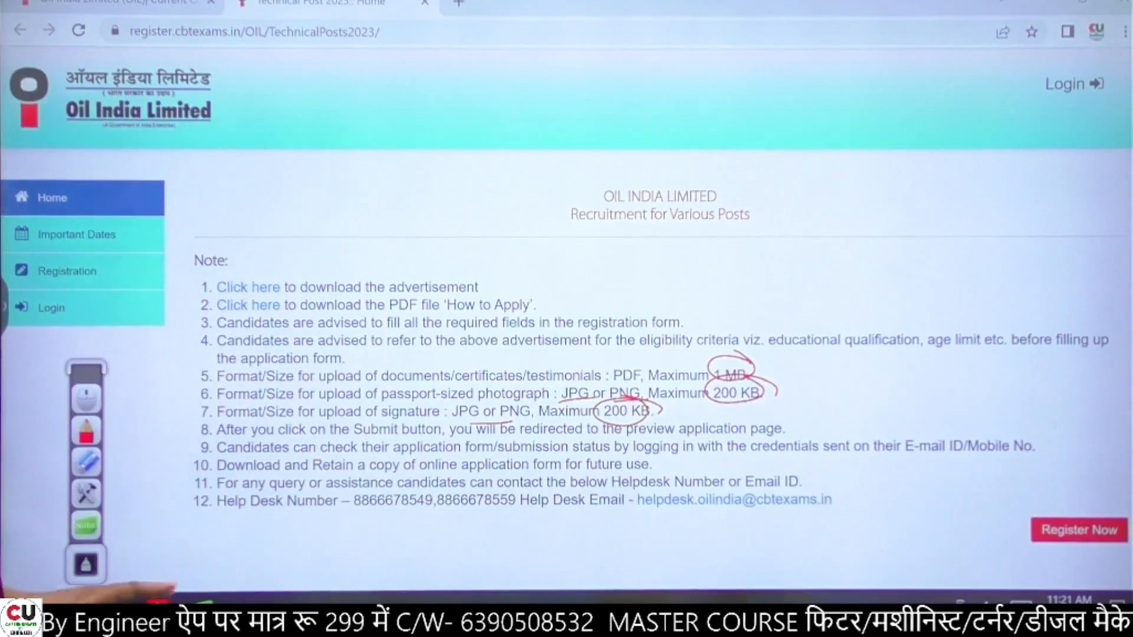
left_click(86, 399)
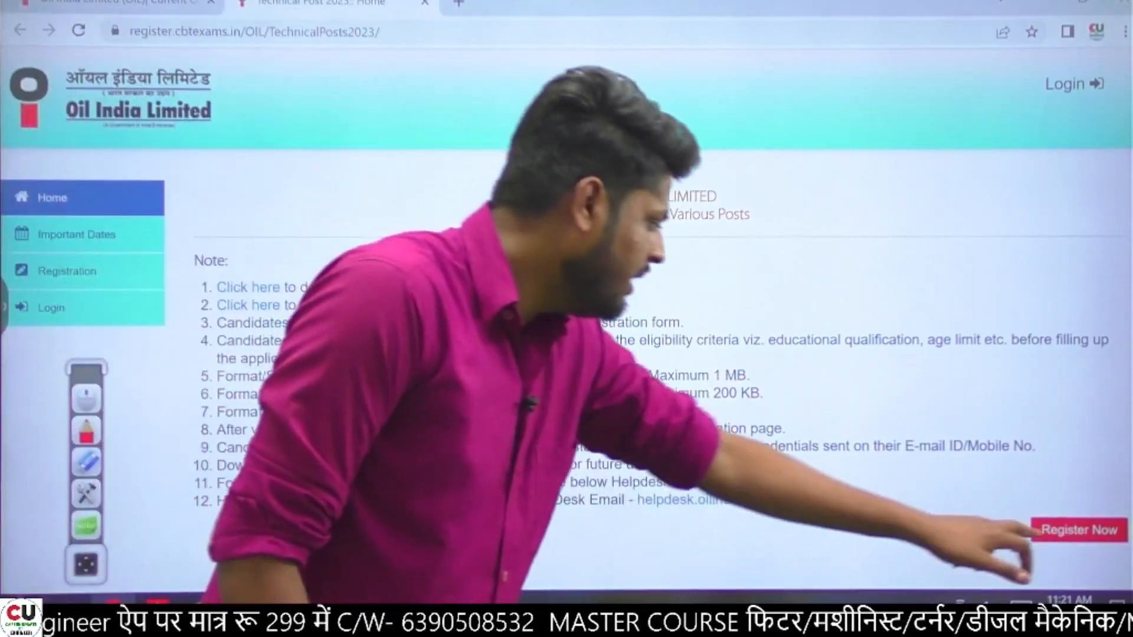
- Open the signup form with Register Now and choose MDL12023 as the post applied for
left_click(1074, 530)
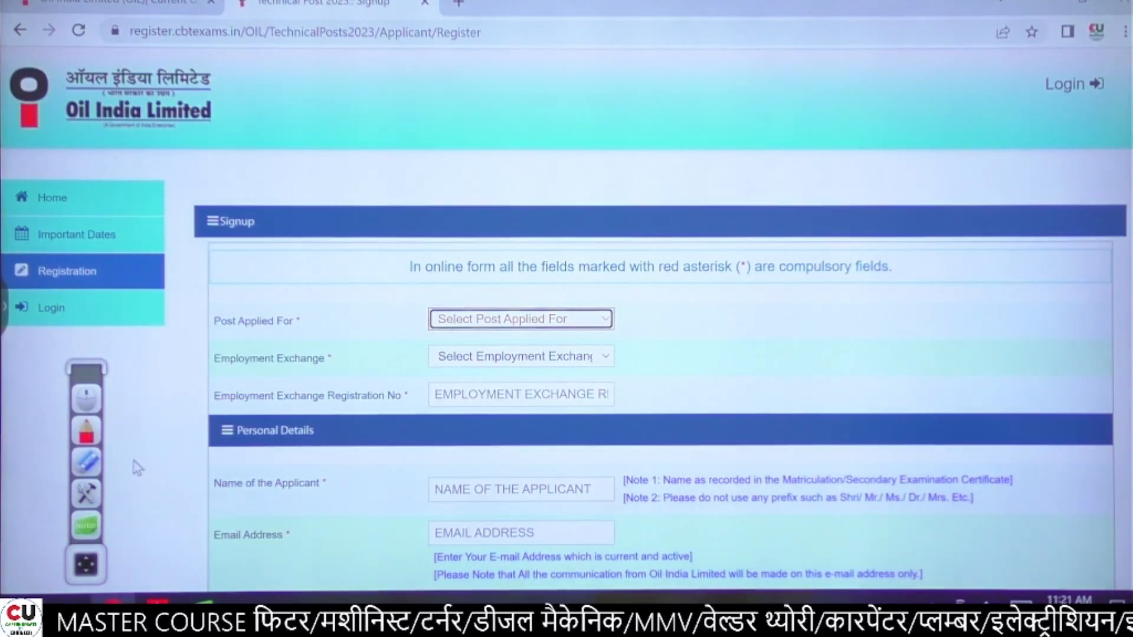
left_click(605, 322)
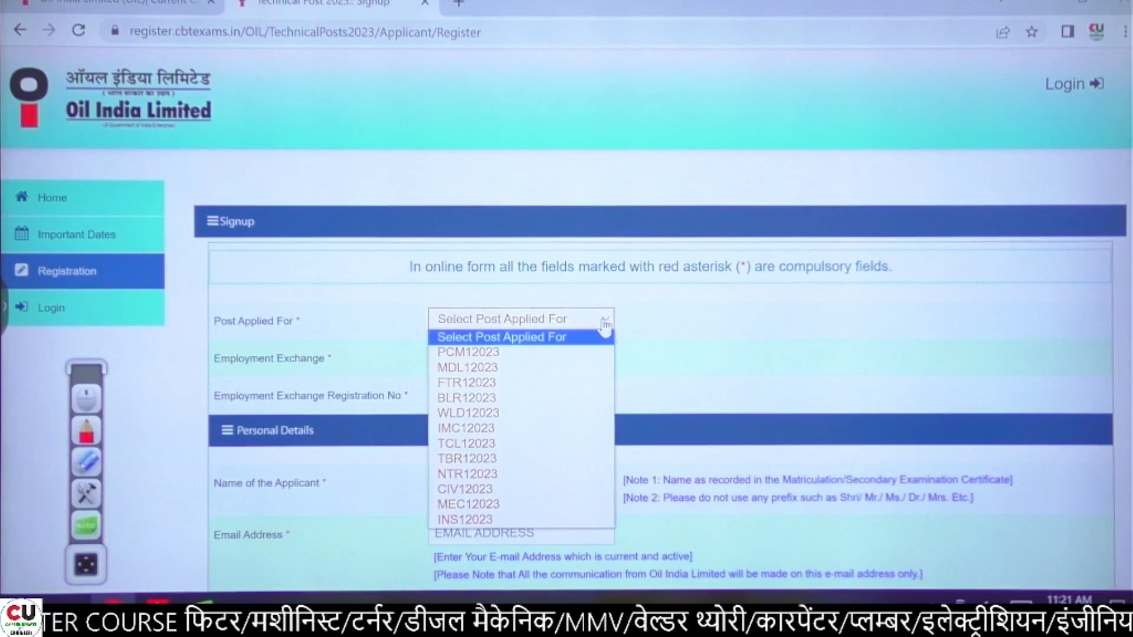
left_click(527, 368)
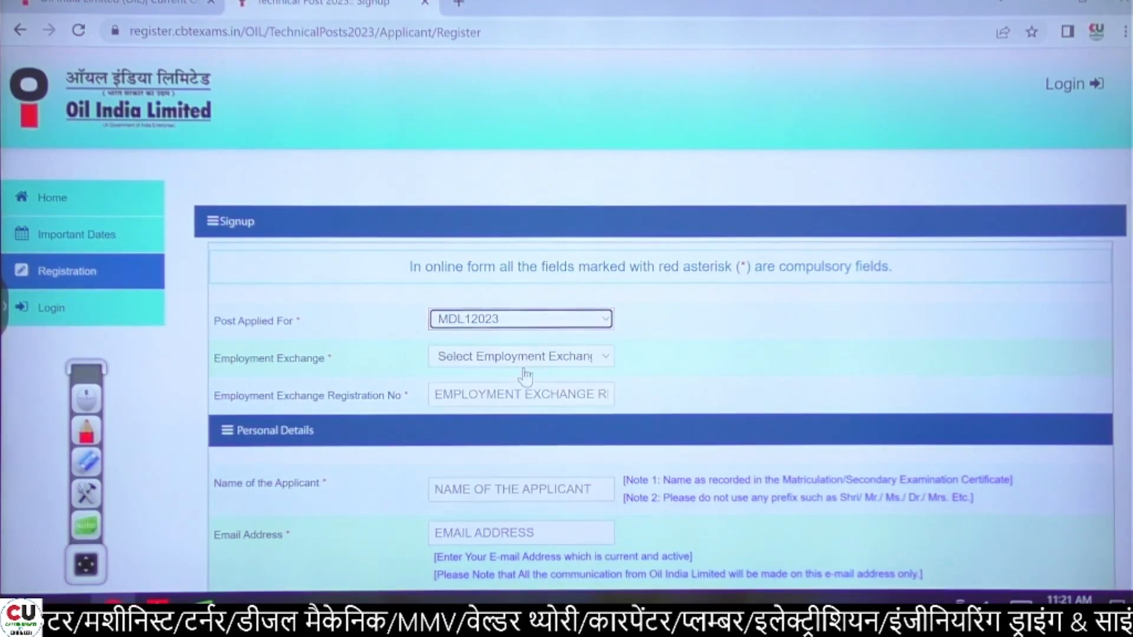
- Set the Employment Exchange to Dibrugarh
scroll(570, 364, "down", 3)
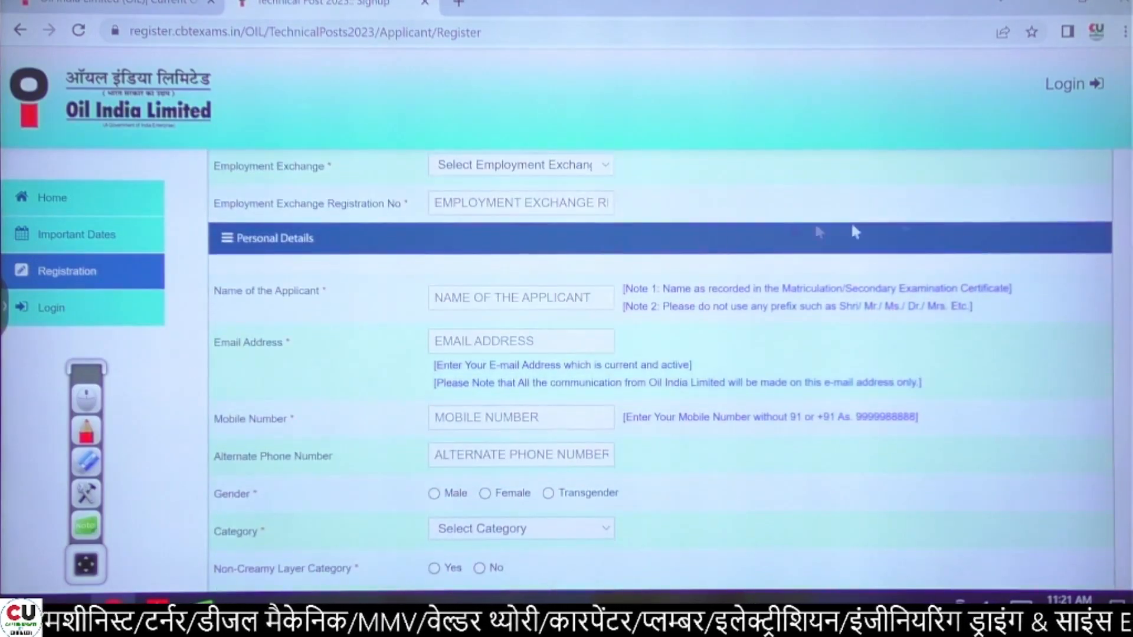
scroll(1064, 272, "up", 3)
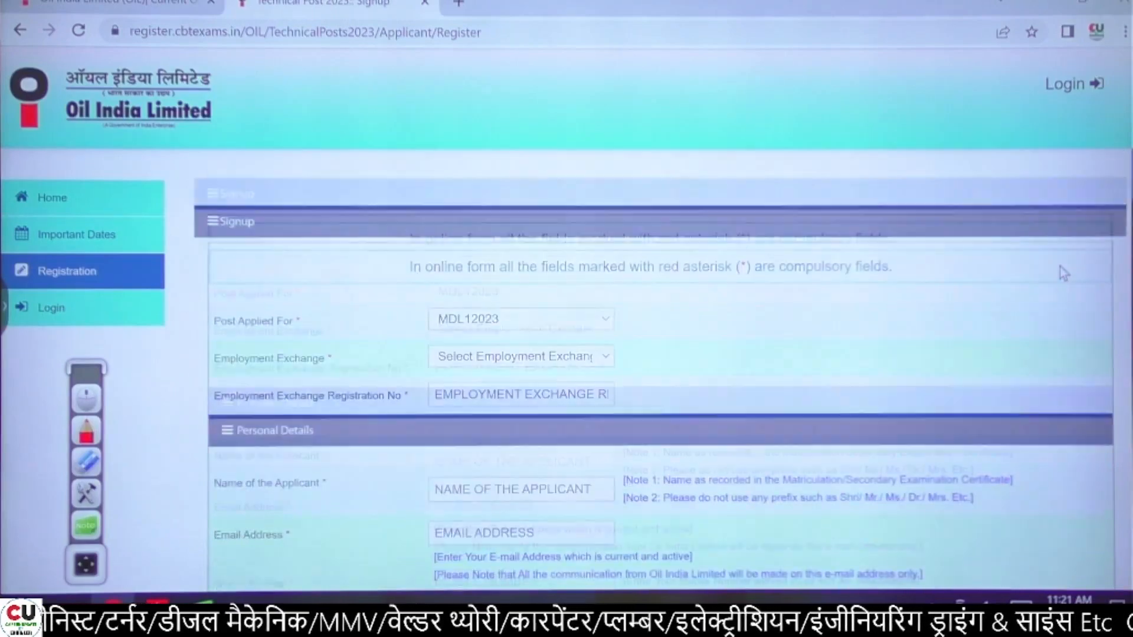
scroll(660, 379, "down", 3)
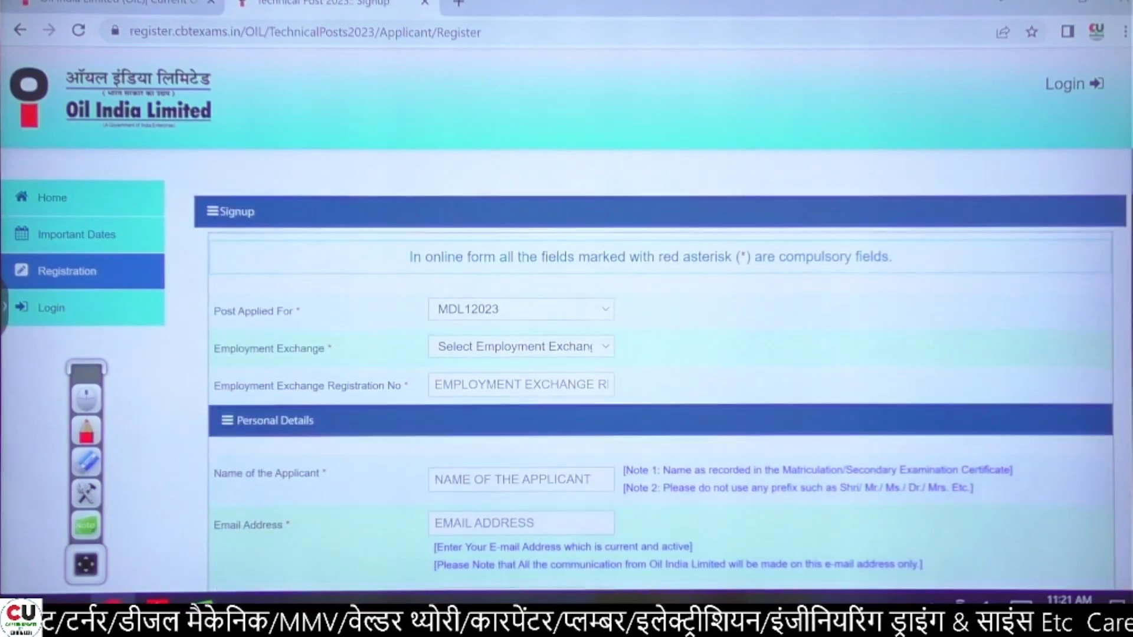
scroll(454, 215, "up", 1)
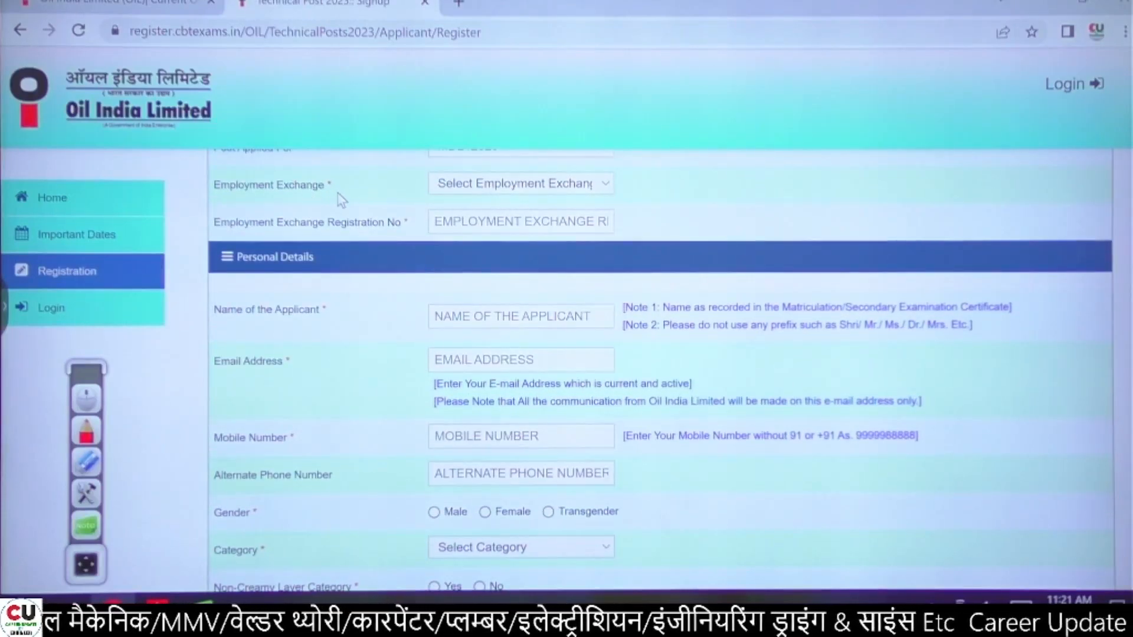
left_click(602, 186)
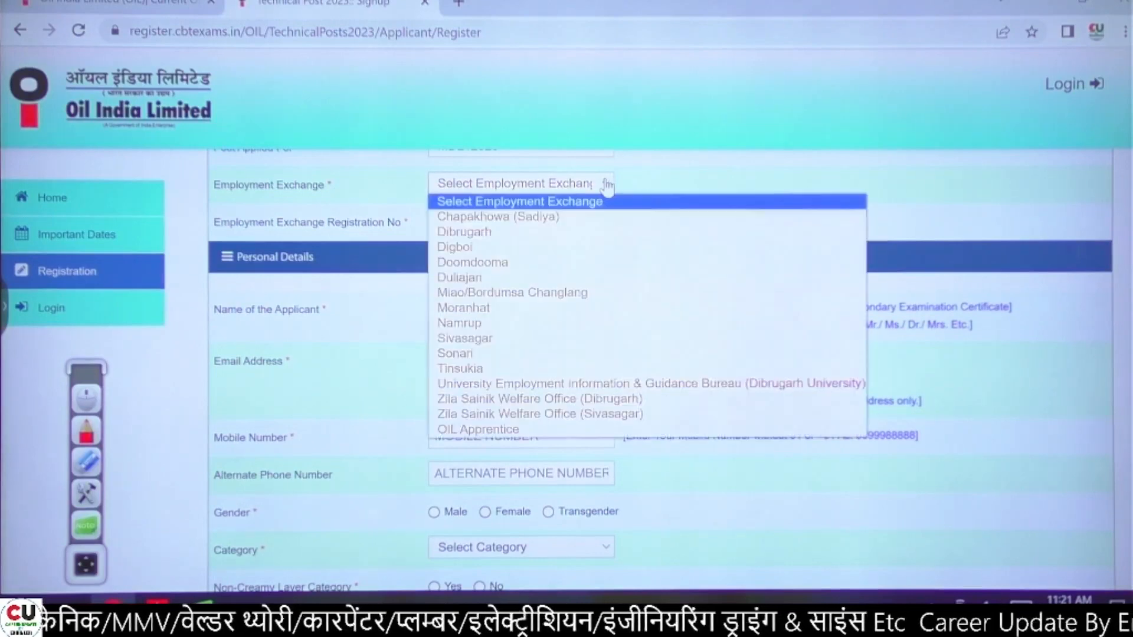
left_click(506, 239)
- Enter the employment exchange registration number and move to the applicant name field
left_click(484, 224)
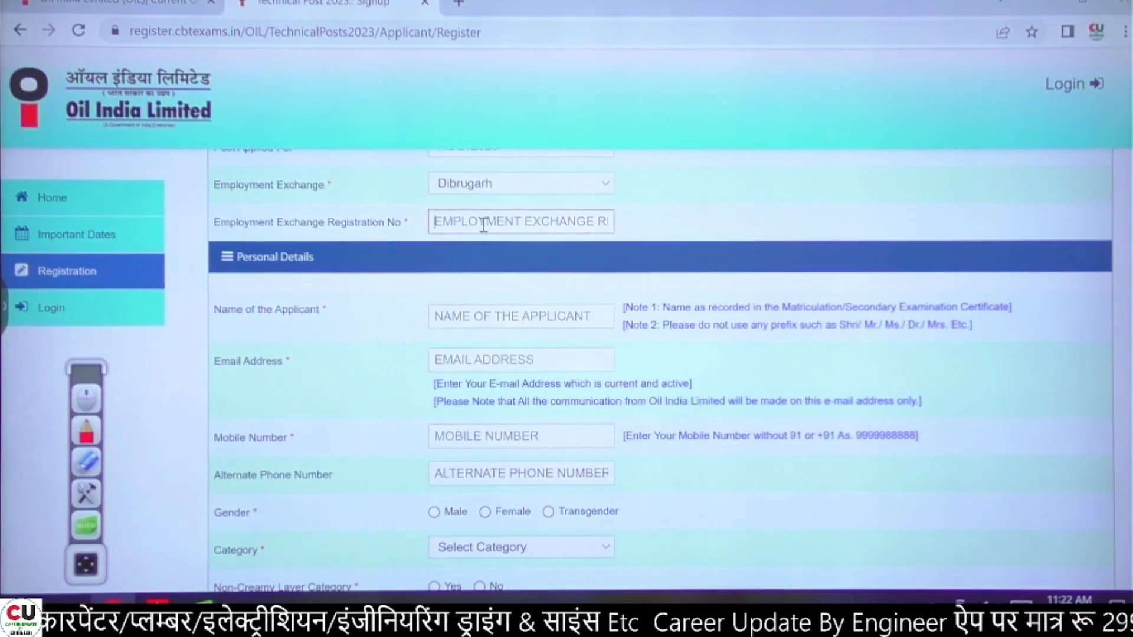
type("123456789")
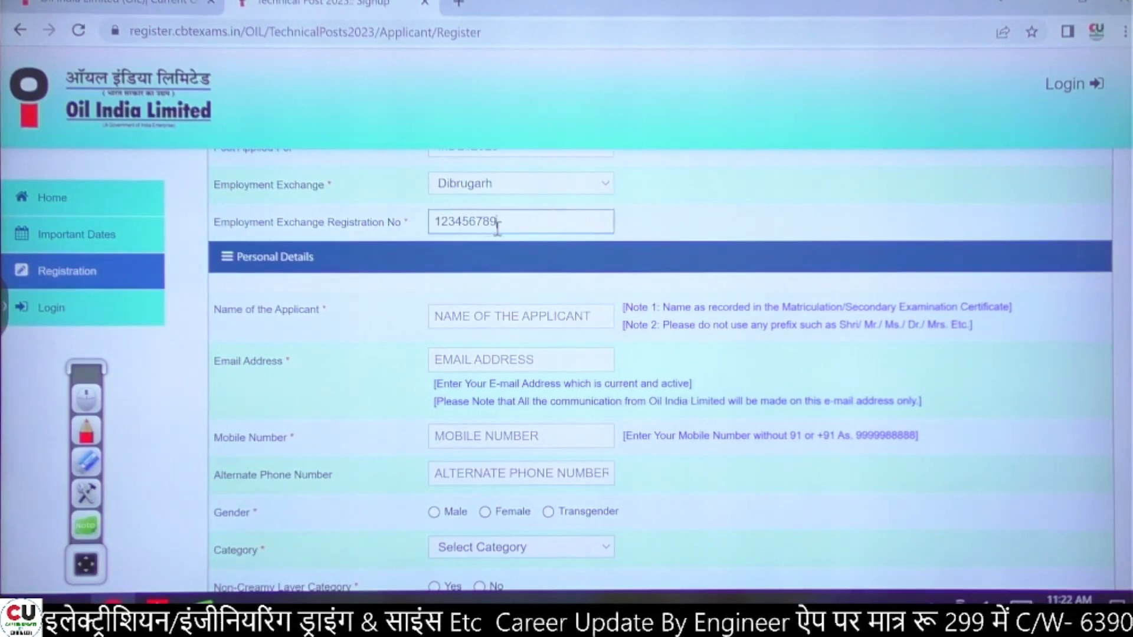
left_click(505, 317)
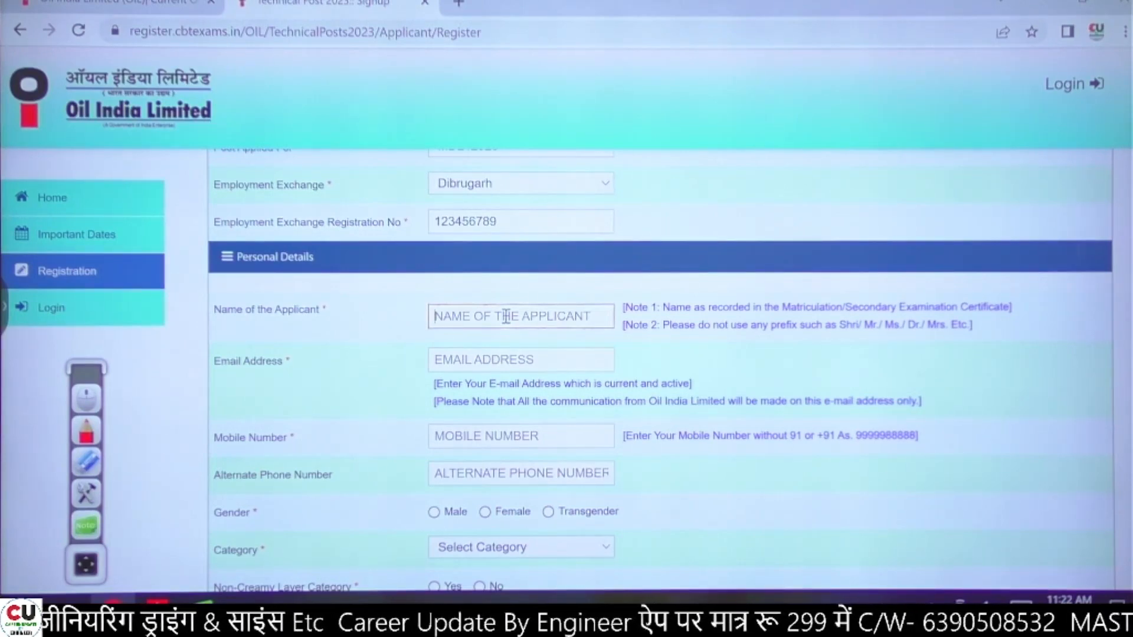
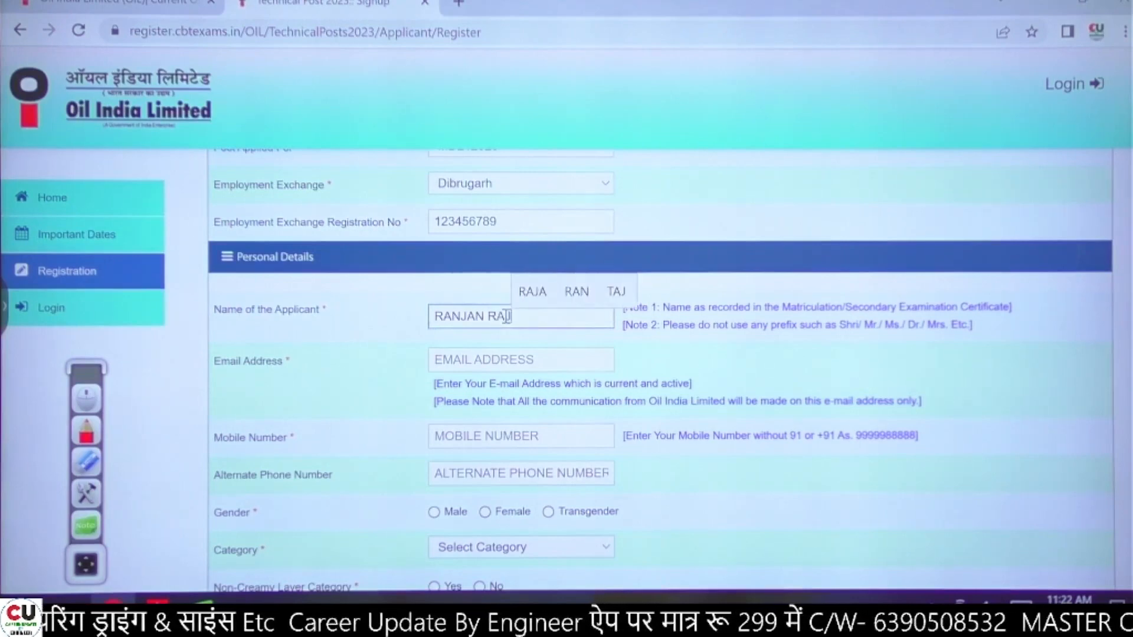
- Fill in the applicant's full name and e-mail address in the personal details section
left_click(534, 362)
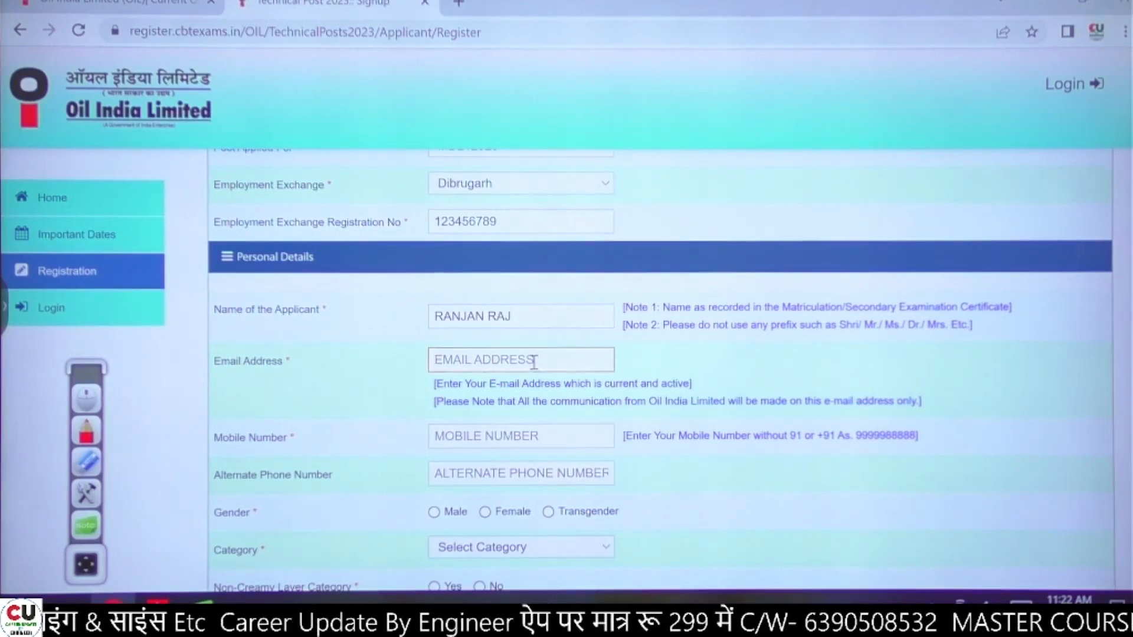
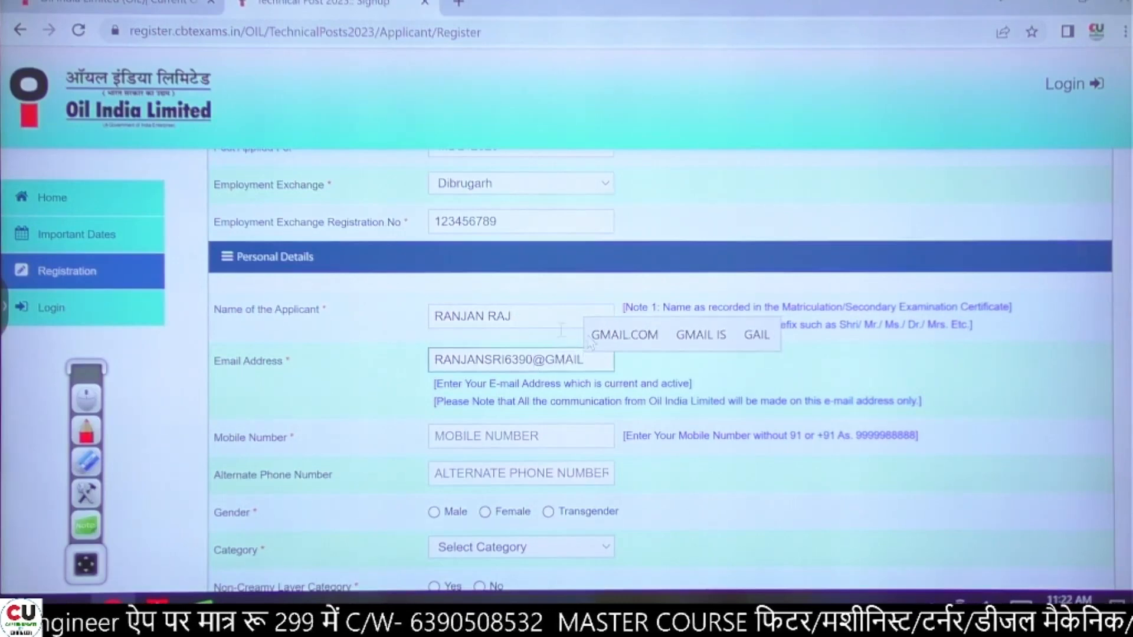
left_click(625, 335)
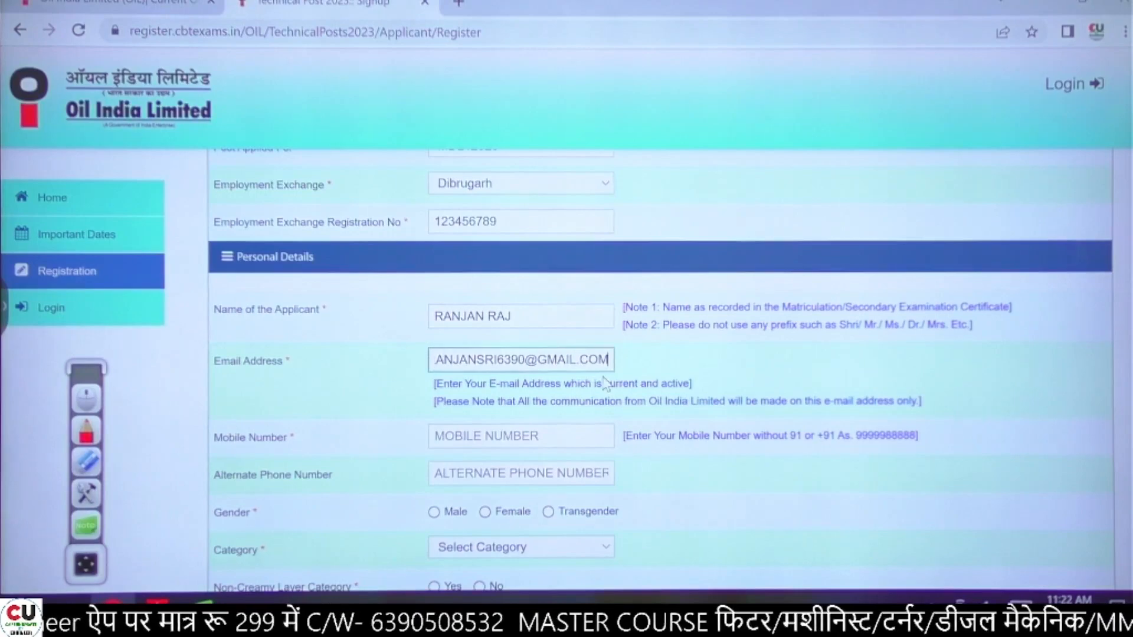
- Enter the applicant's mobile number, leaving the alternate phone number blank
scroll(643, 378, "down", 1)
scroll(642, 378, "down", 3)
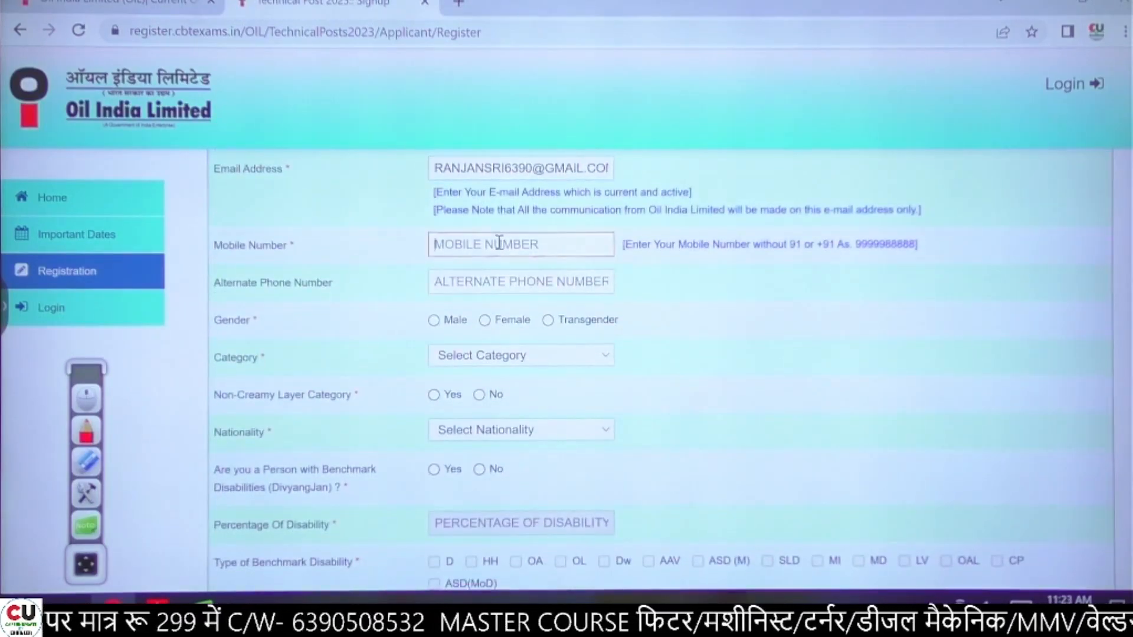
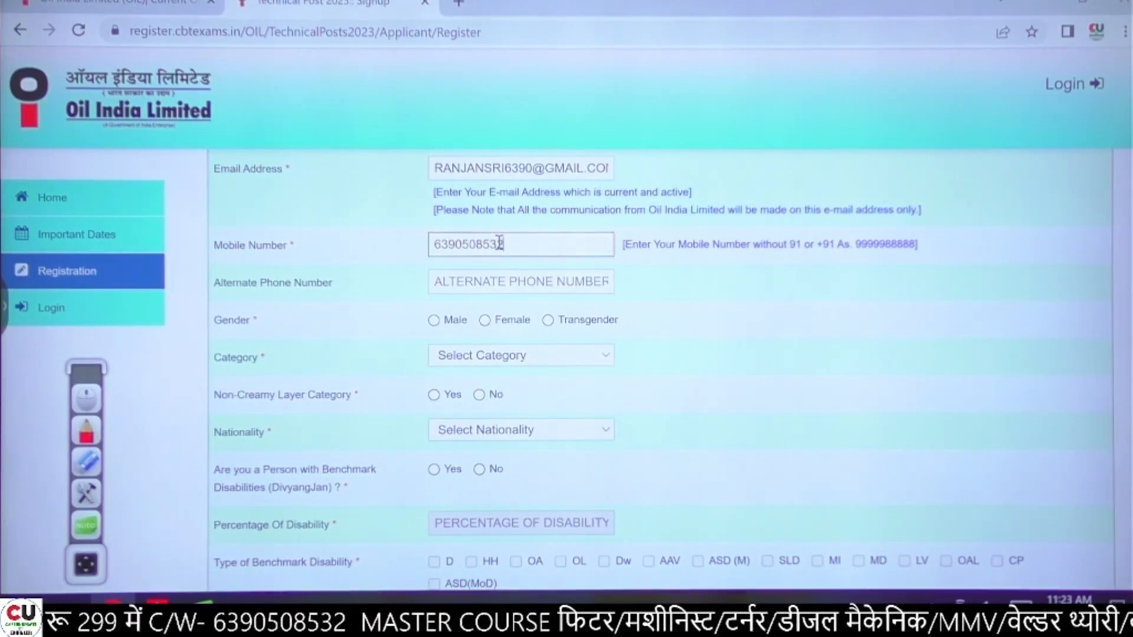
left_click(496, 283)
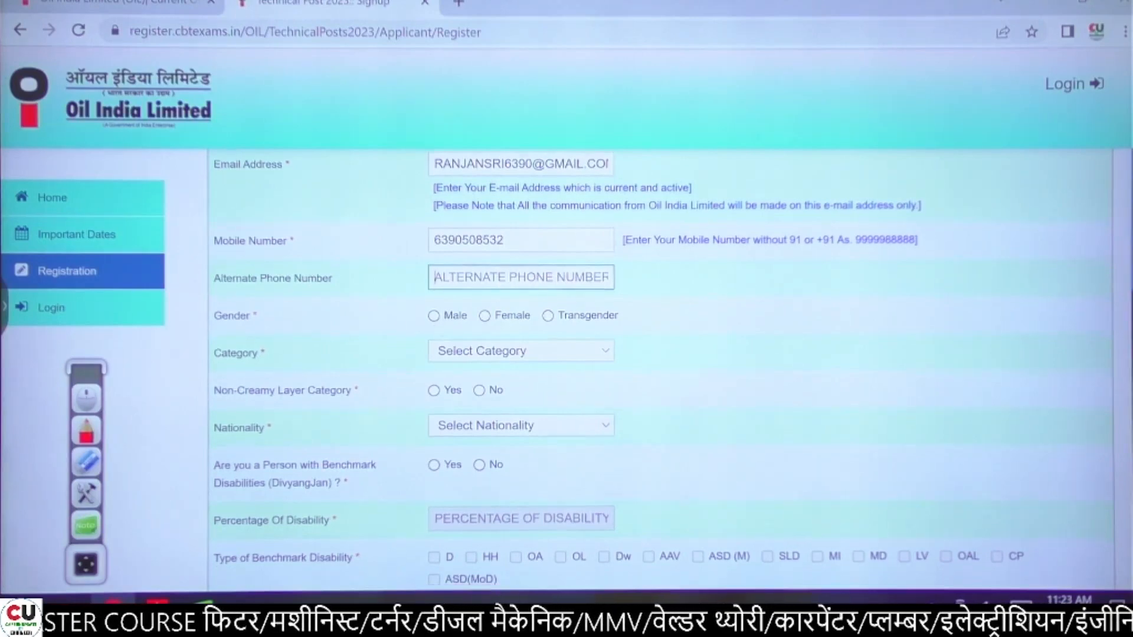
- Select Male as the gender and General as the category
scroll(547, 264, "down", 1)
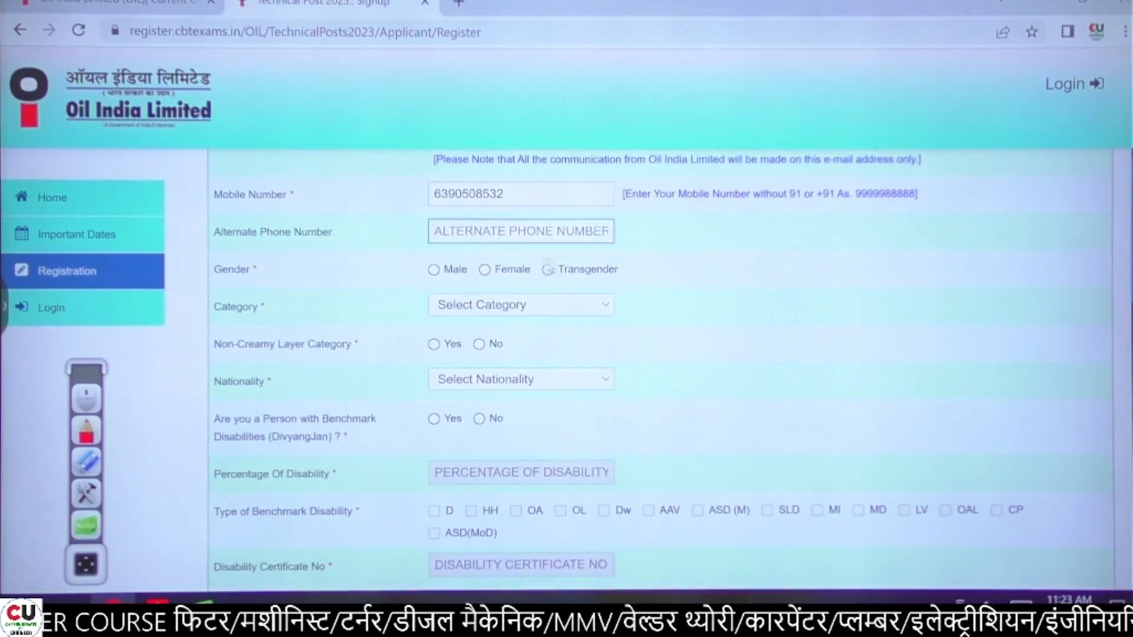
left_click(434, 269)
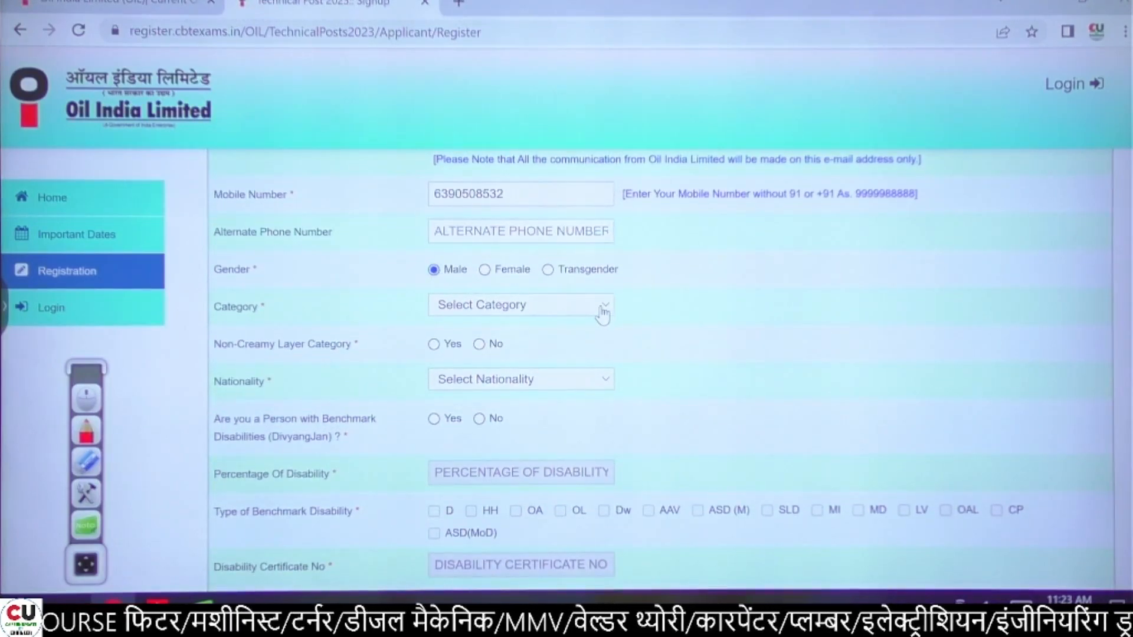
left_click(602, 313)
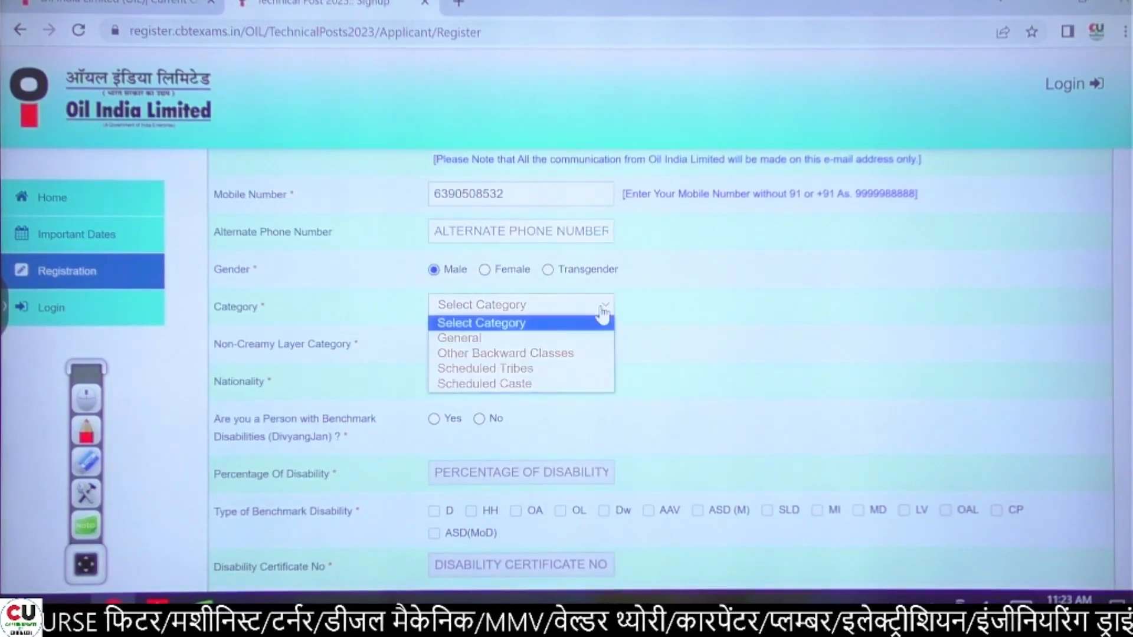
left_click(499, 343)
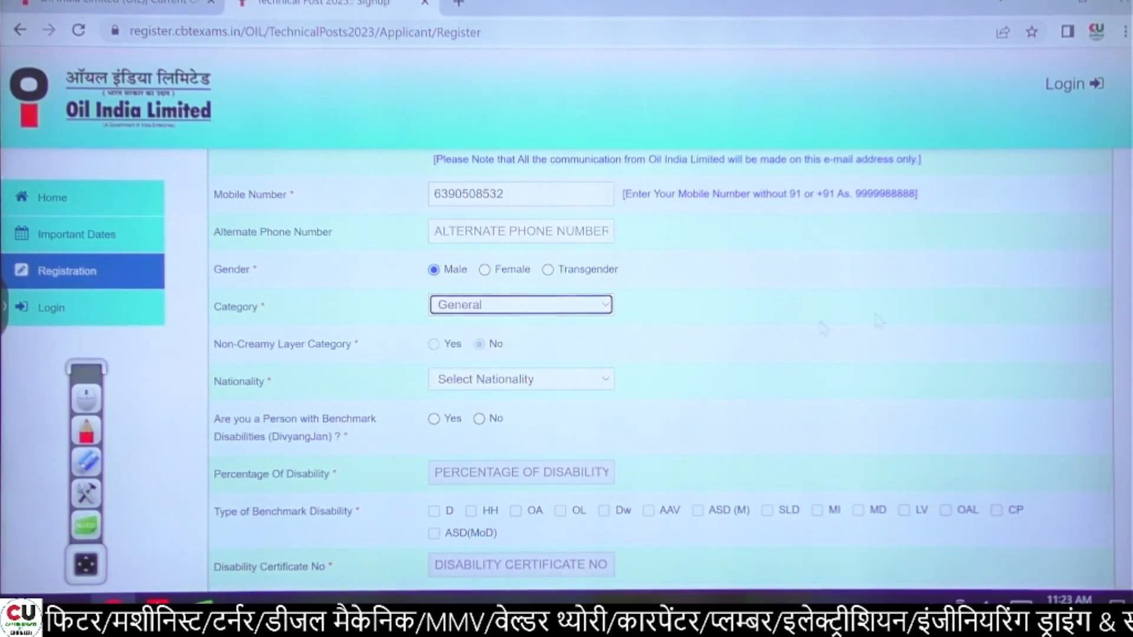
- Set the nationality to Indian and answer No to the benchmark disability question
scroll(619, 357, "down", 2)
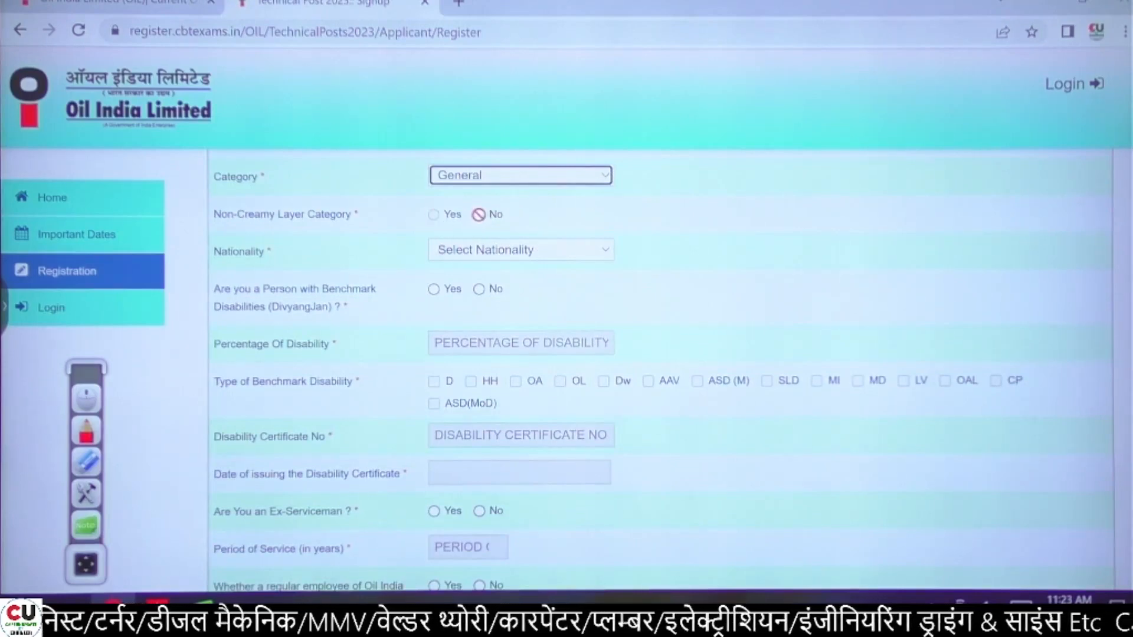
left_click(586, 253)
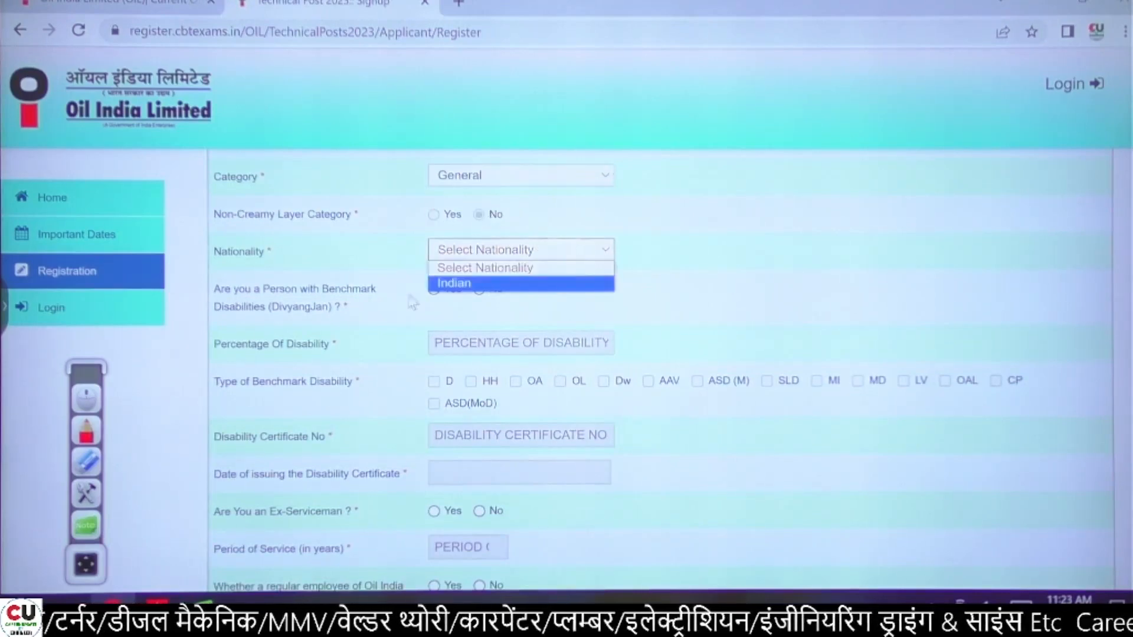
left_click(452, 289)
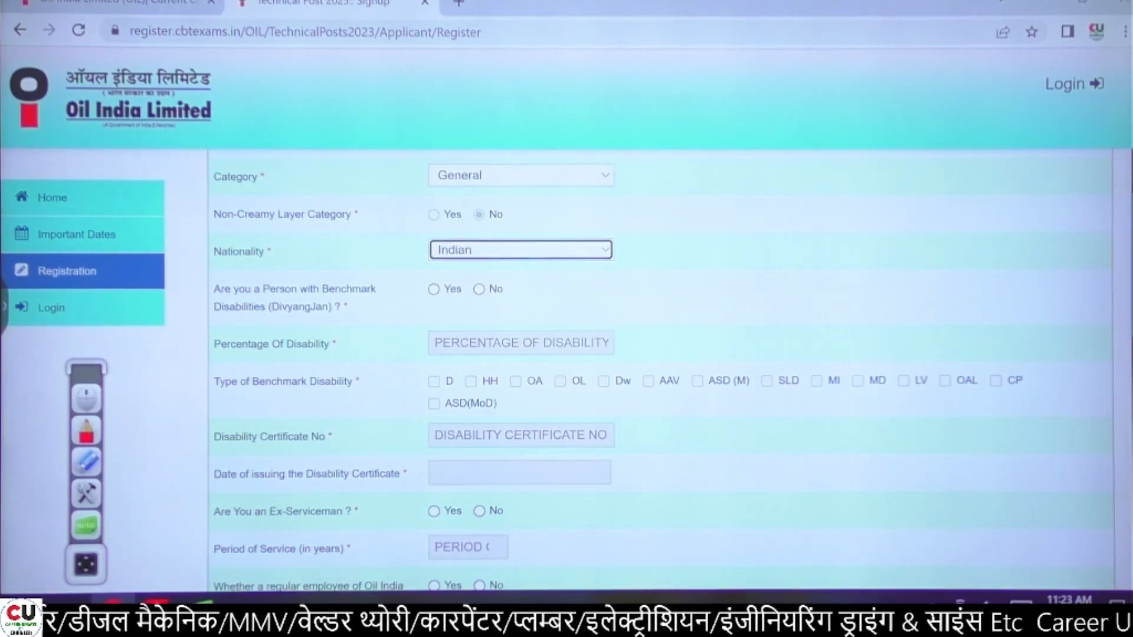
scroll(617, 363, "down", 2)
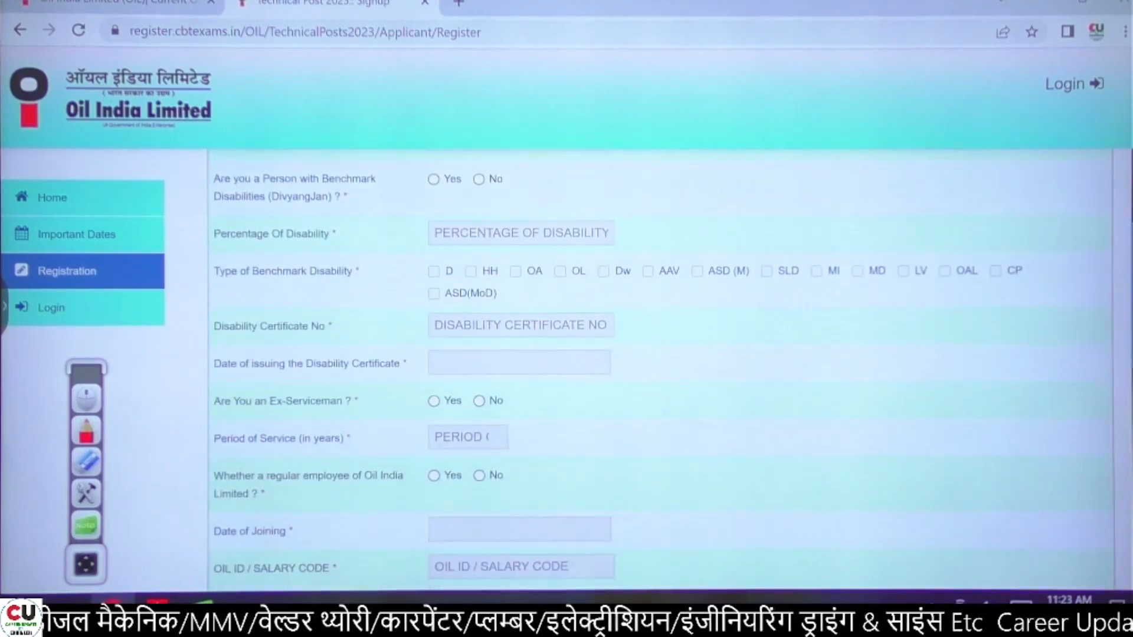
scroll(516, 284, "up", 1)
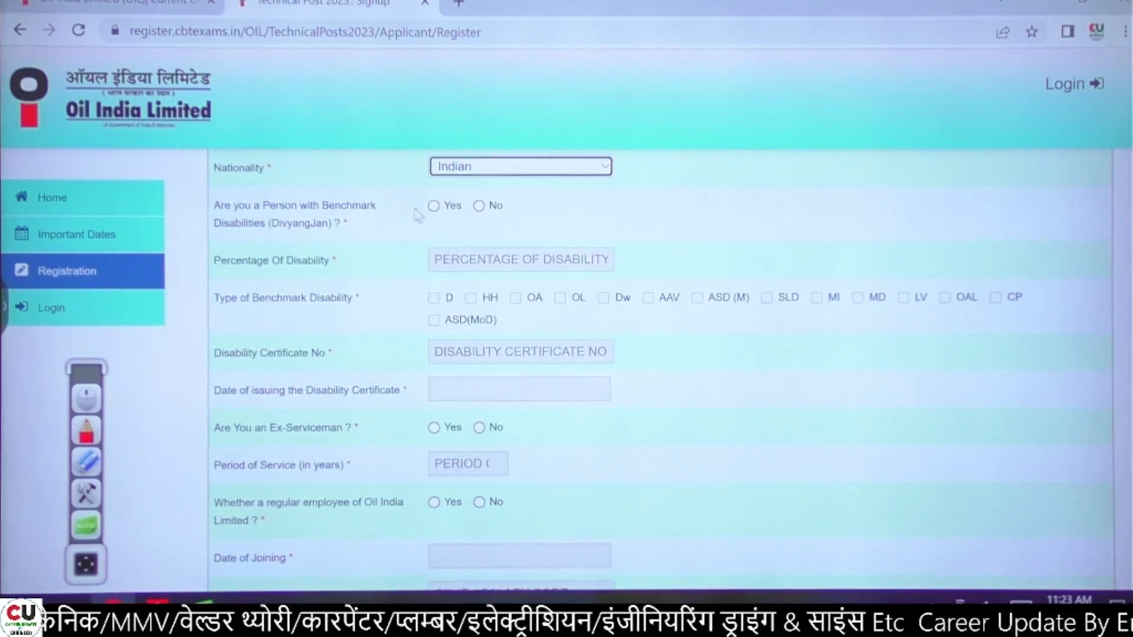
left_click(479, 207)
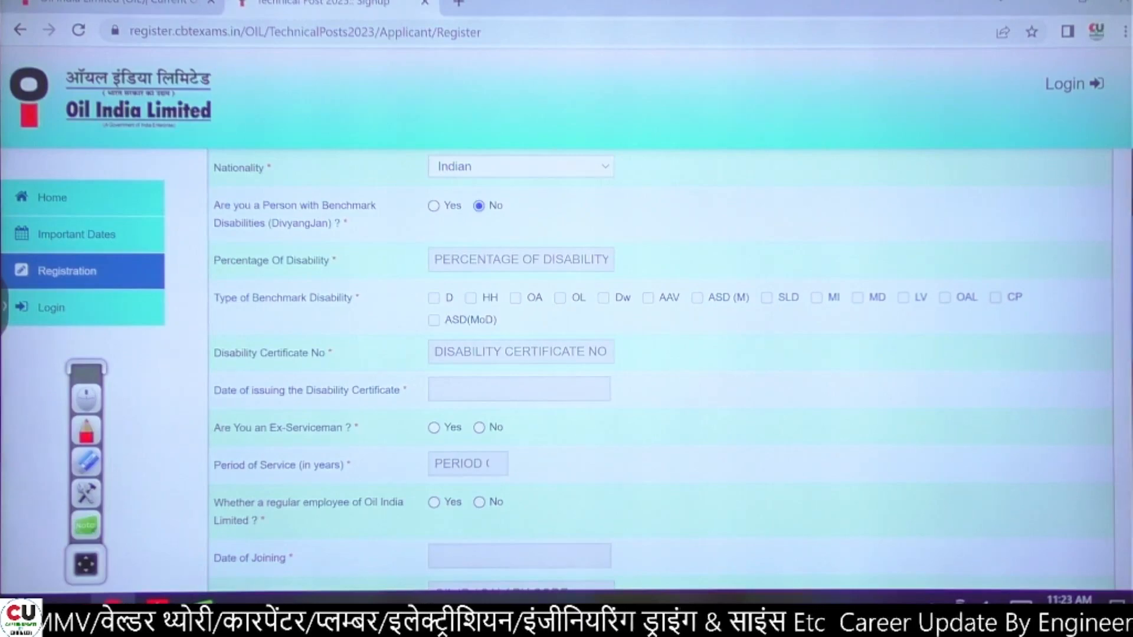
- Answer No to being a regular employee of Oil India Limited
scroll(475, 289, "down", 3)
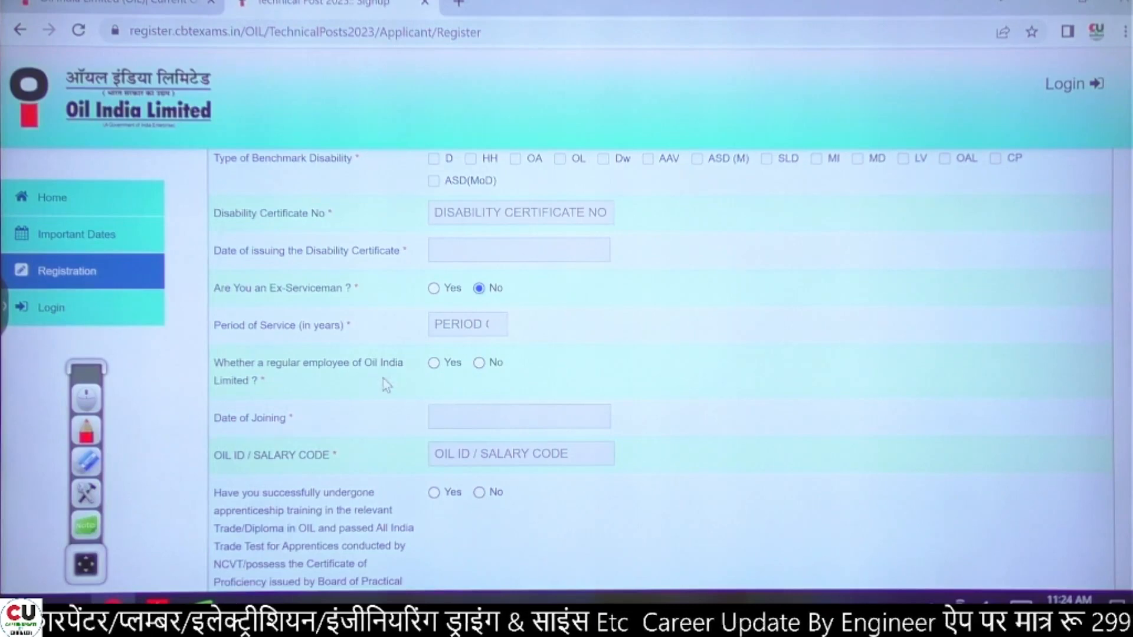
left_click(479, 363)
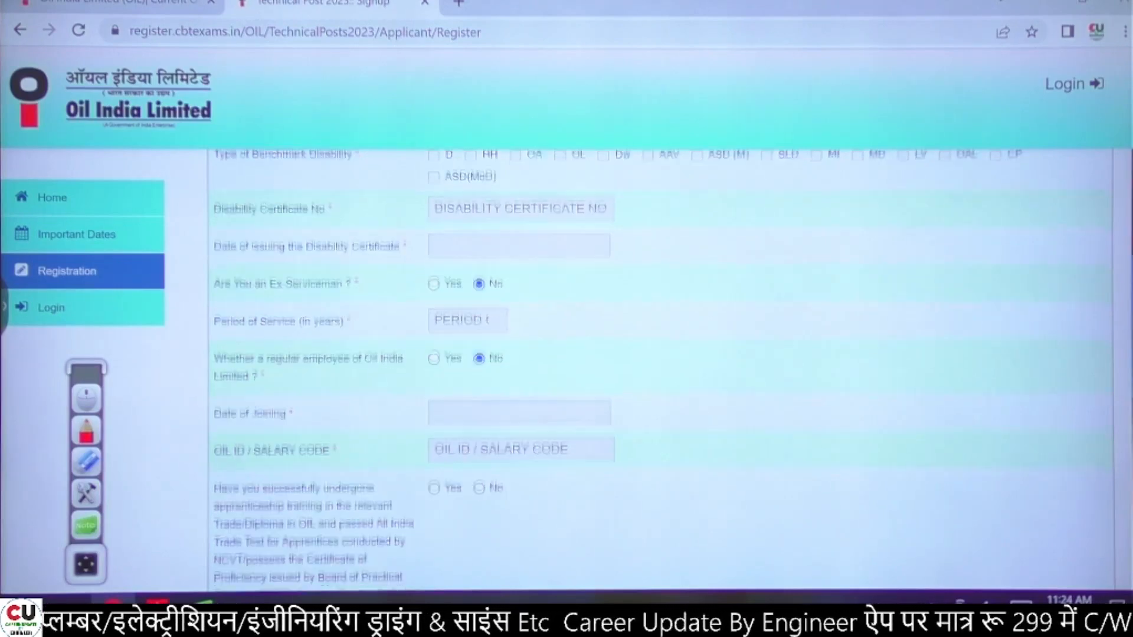
scroll(277, 301, "down", 3)
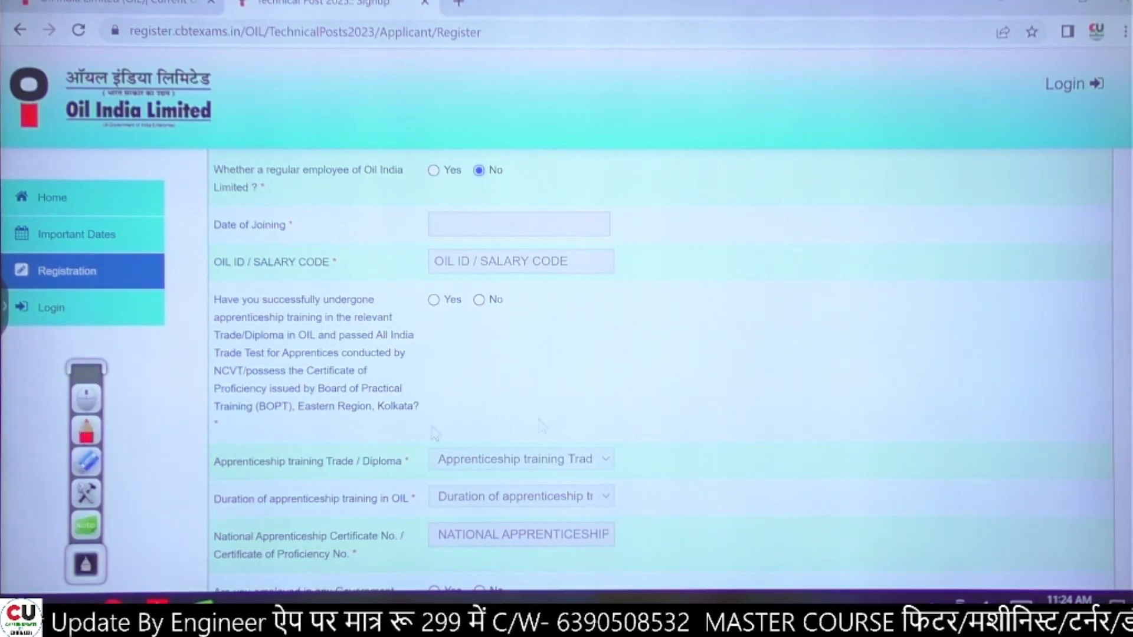
mouse_move(618, 307)
left_mouse_down()
mouse_move(624, 328)
mouse_move(681, 238)
left_mouse_up()
left_click_drag(674, 285, 725, 275)
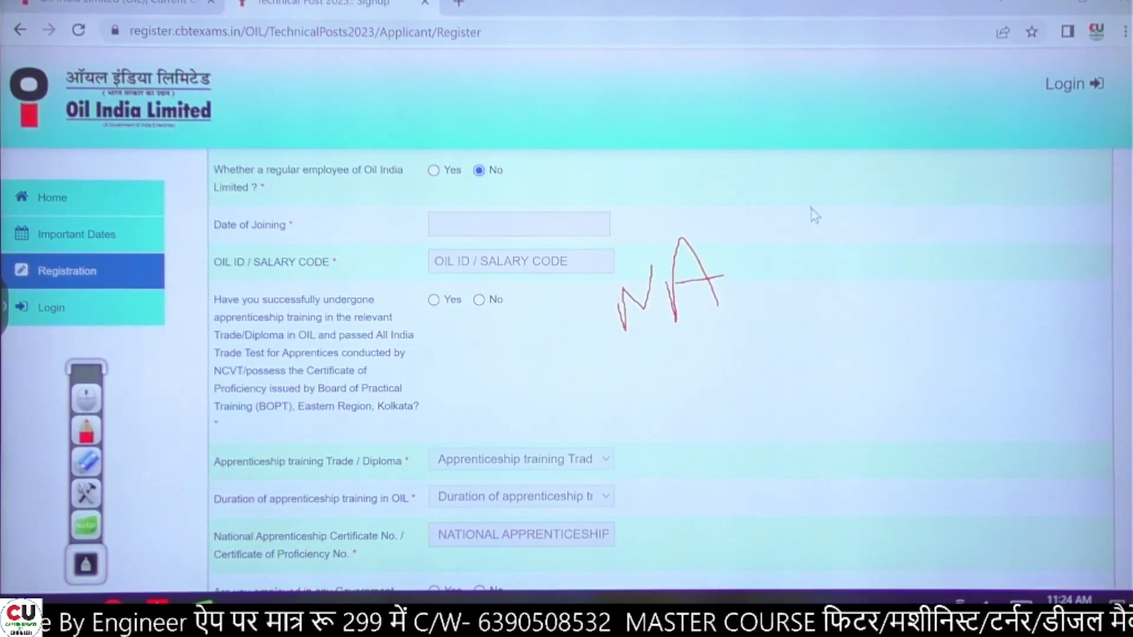
left_click_drag(812, 208, 828, 283)
left_click_drag(608, 356, 1075, 307)
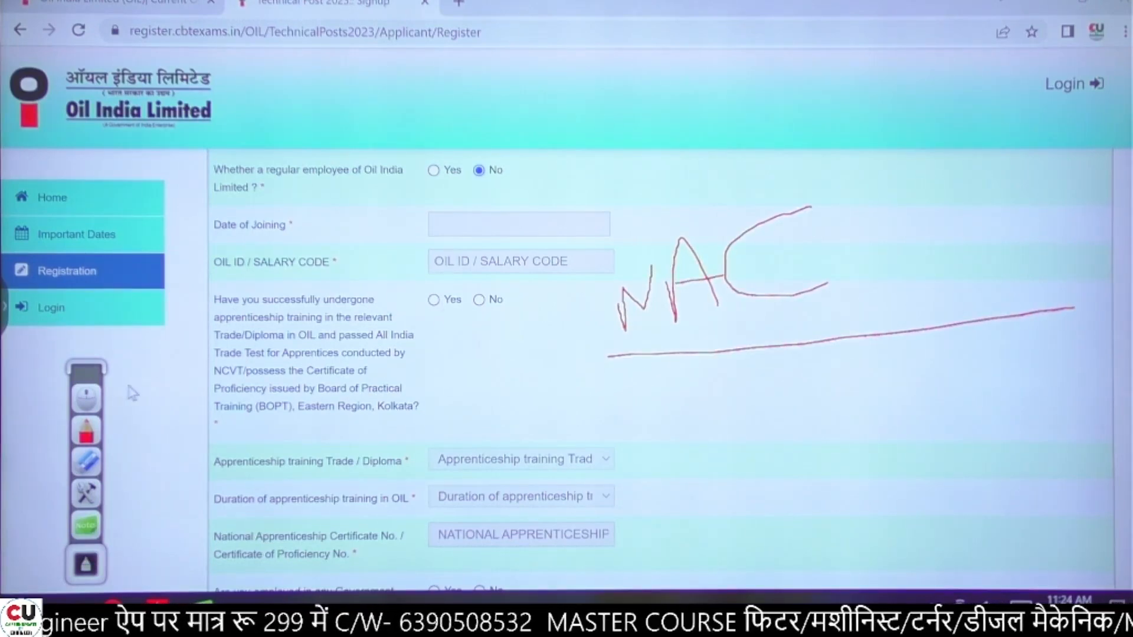
left_click(86, 400)
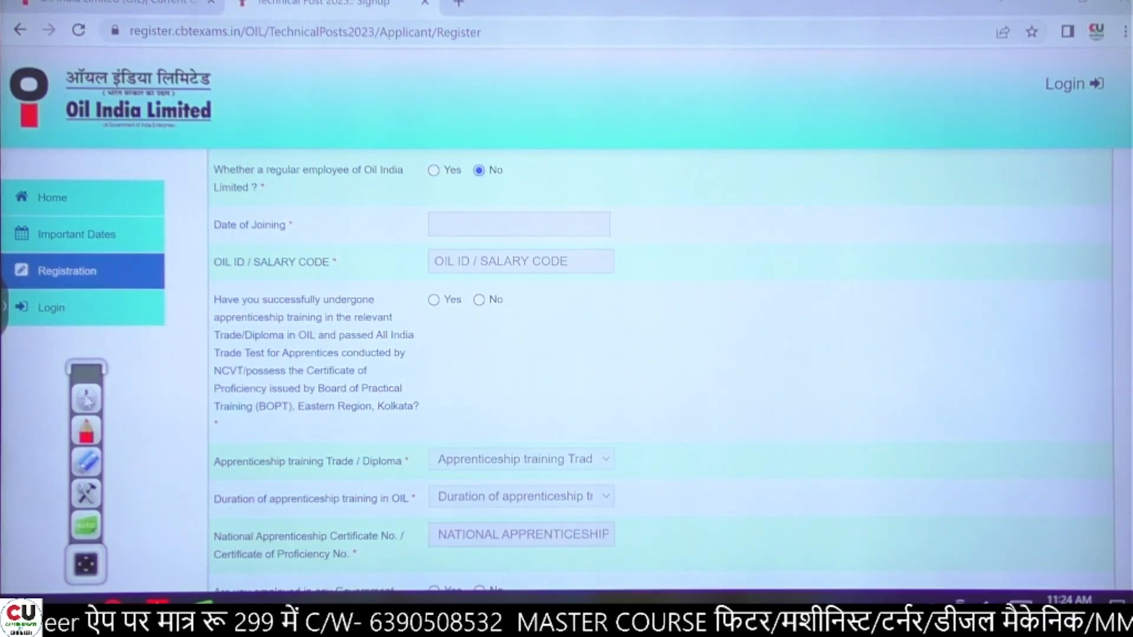
- Answer No to the OIL apprenticeship, government employment and WCL of OIL questions
left_click(479, 300)
scroll(655, 340, "down", 3)
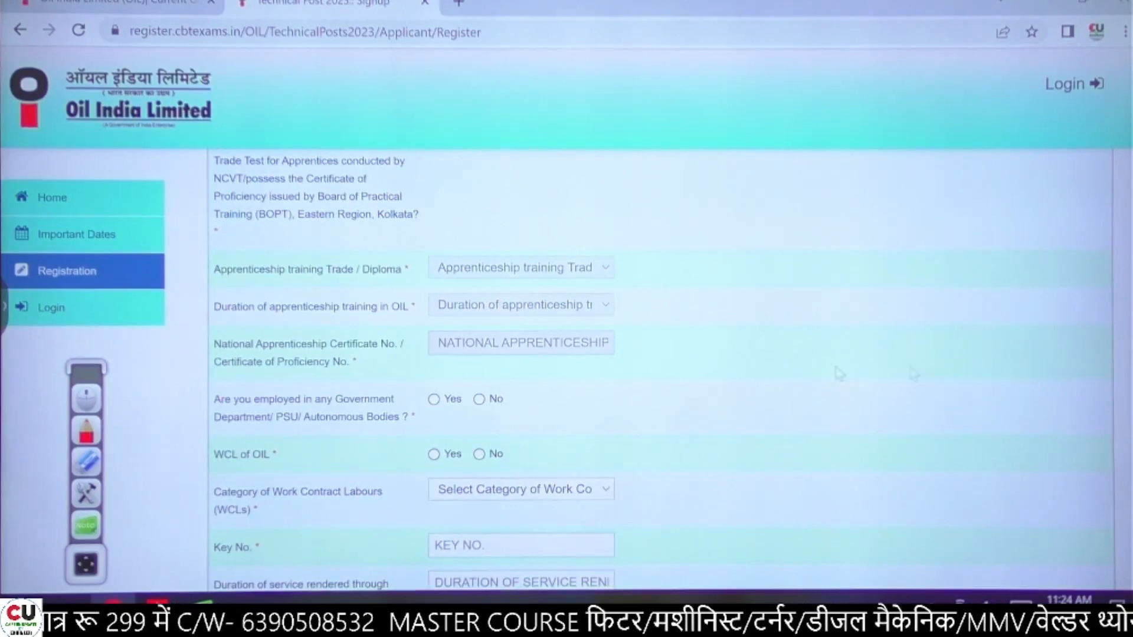
scroll(957, 400, "down", 2)
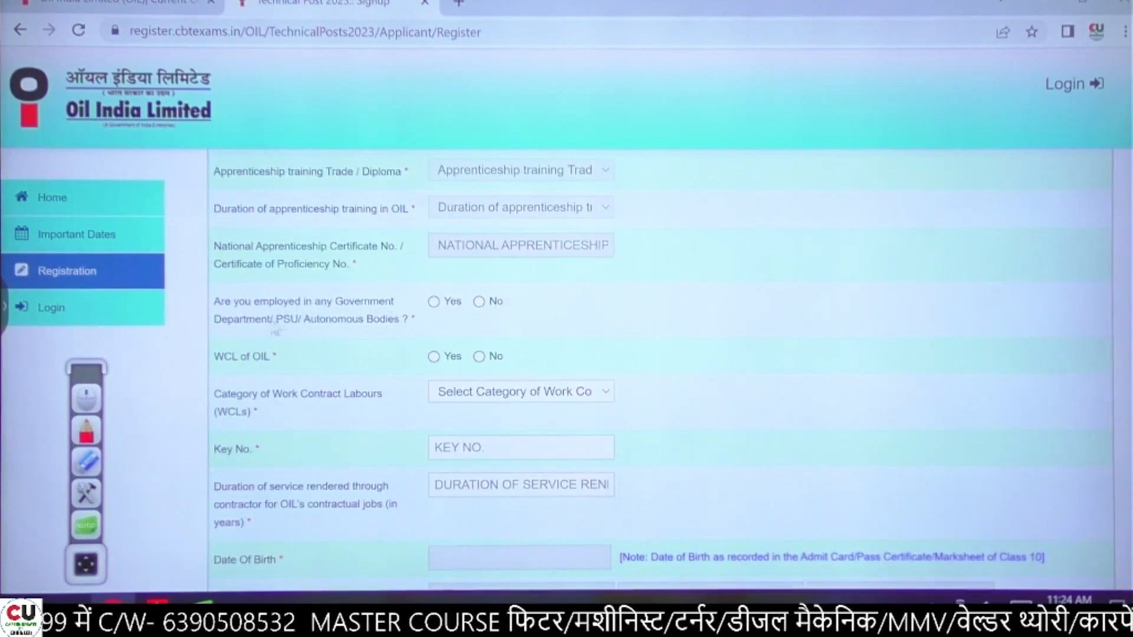
left_click(479, 302)
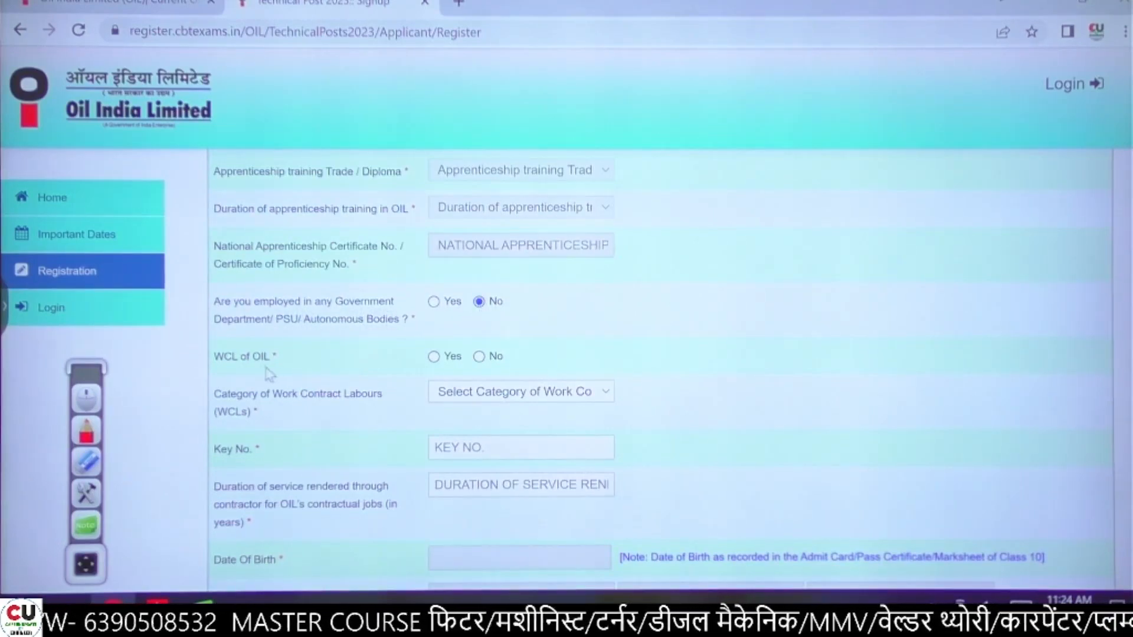
left_click(479, 356)
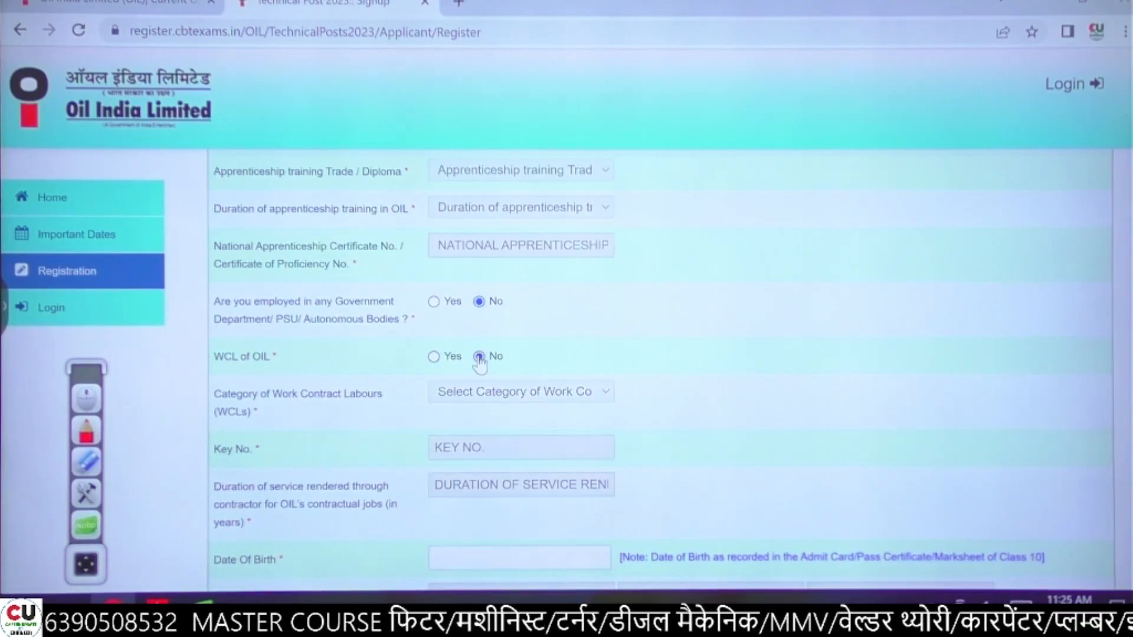
- Set the date of birth to 15/06/1997 using the calendar's year, month and day pickers
scroll(799, 375, "down", 3)
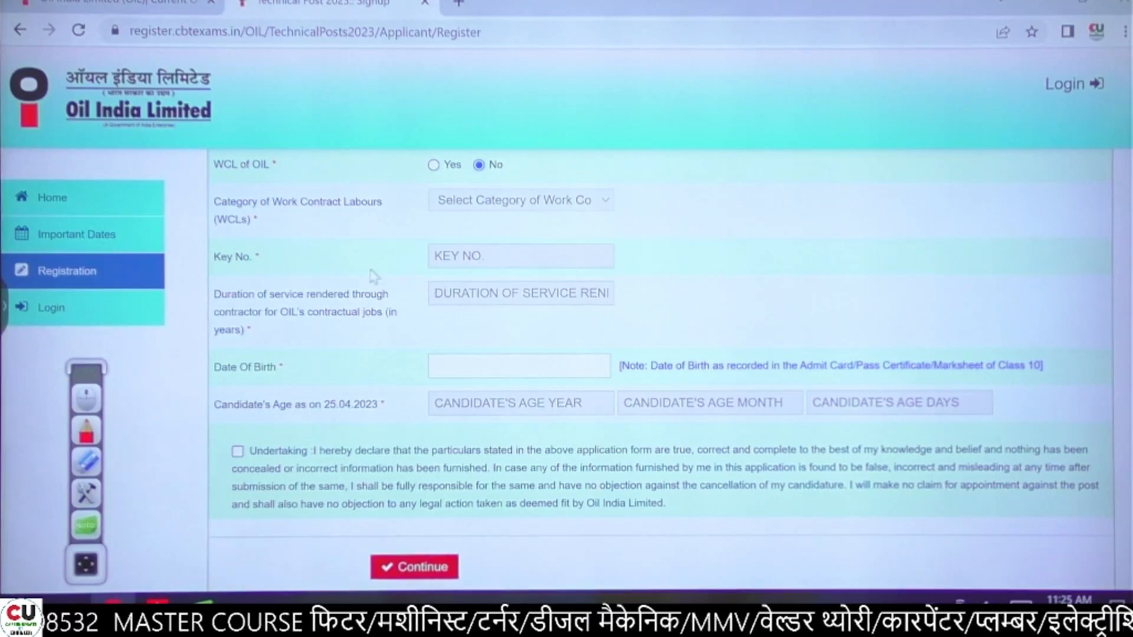
left_click(501, 365)
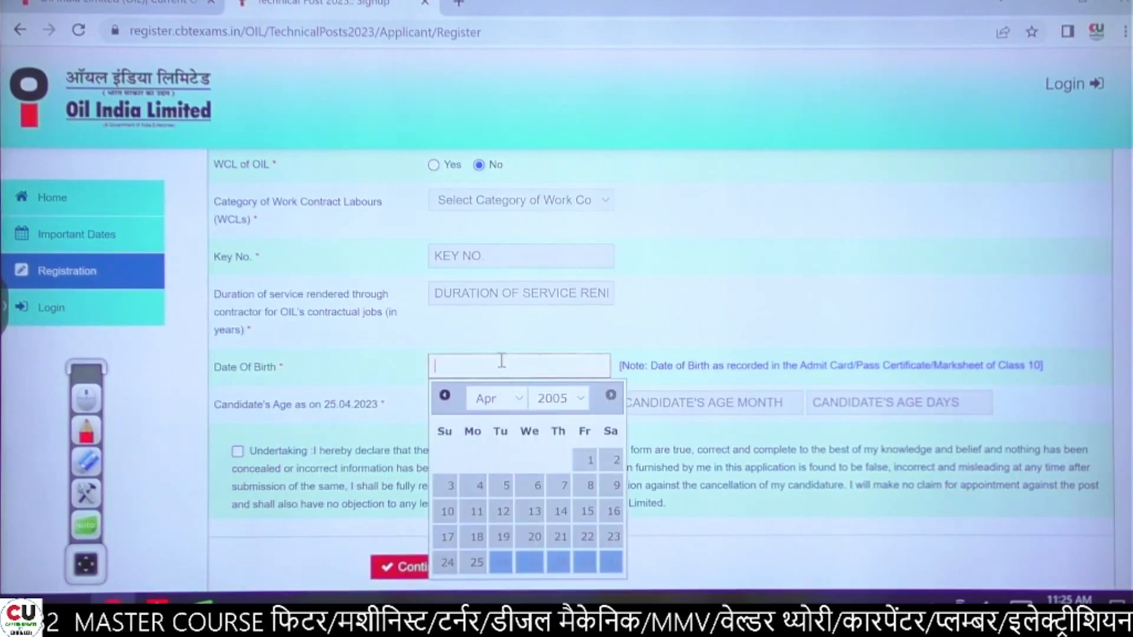
left_click(519, 405)
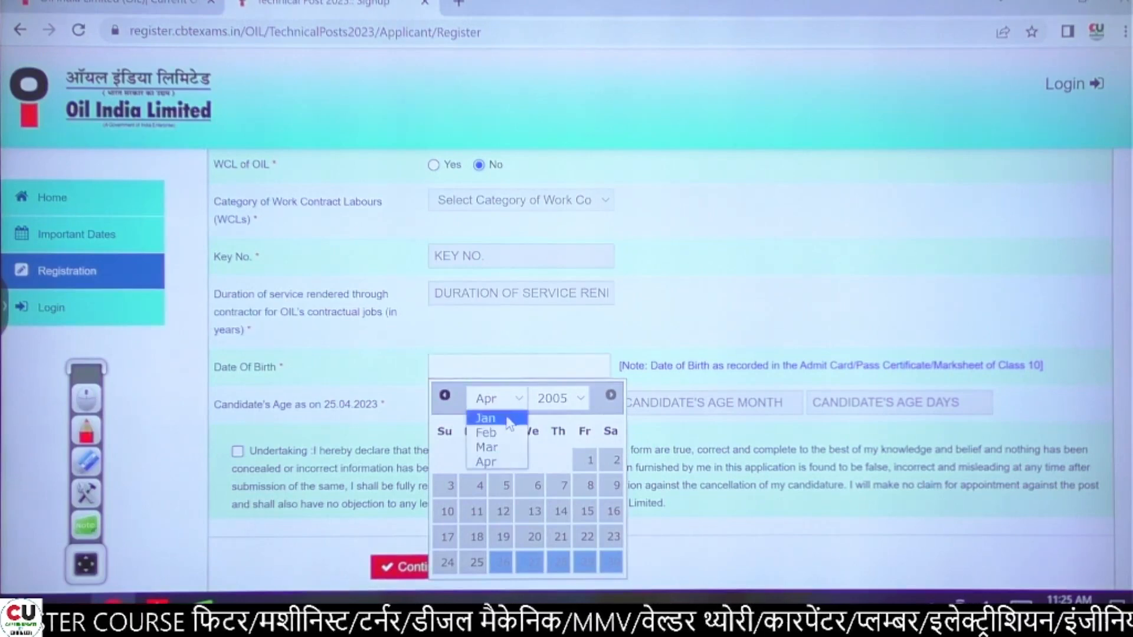
left_click(572, 399)
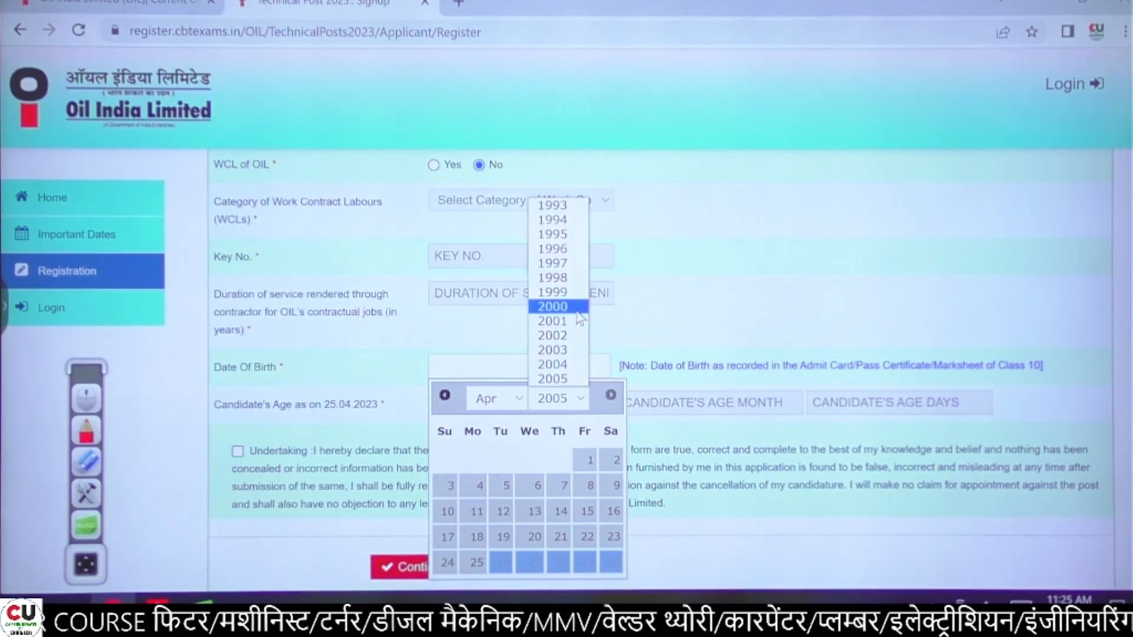
left_click(555, 263)
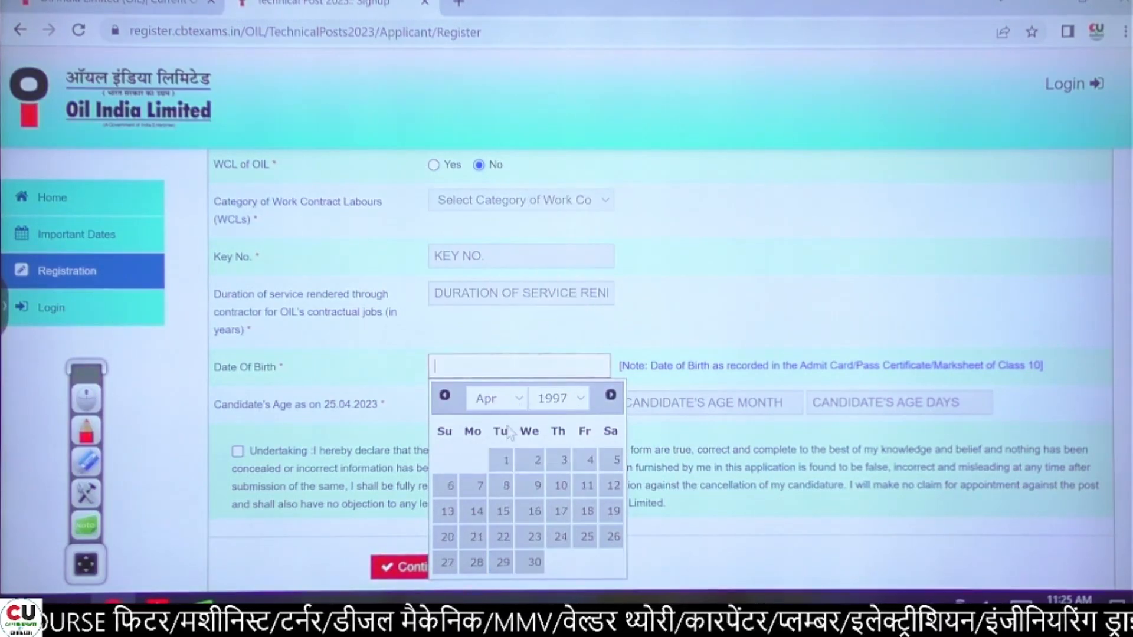
left_click(503, 402)
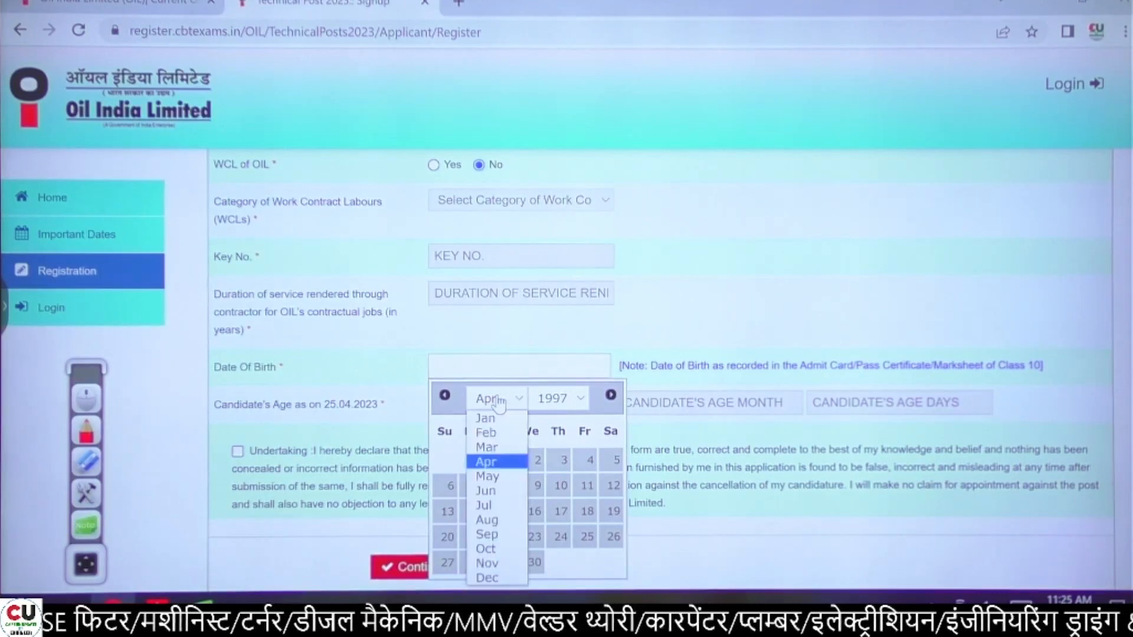
left_click(496, 492)
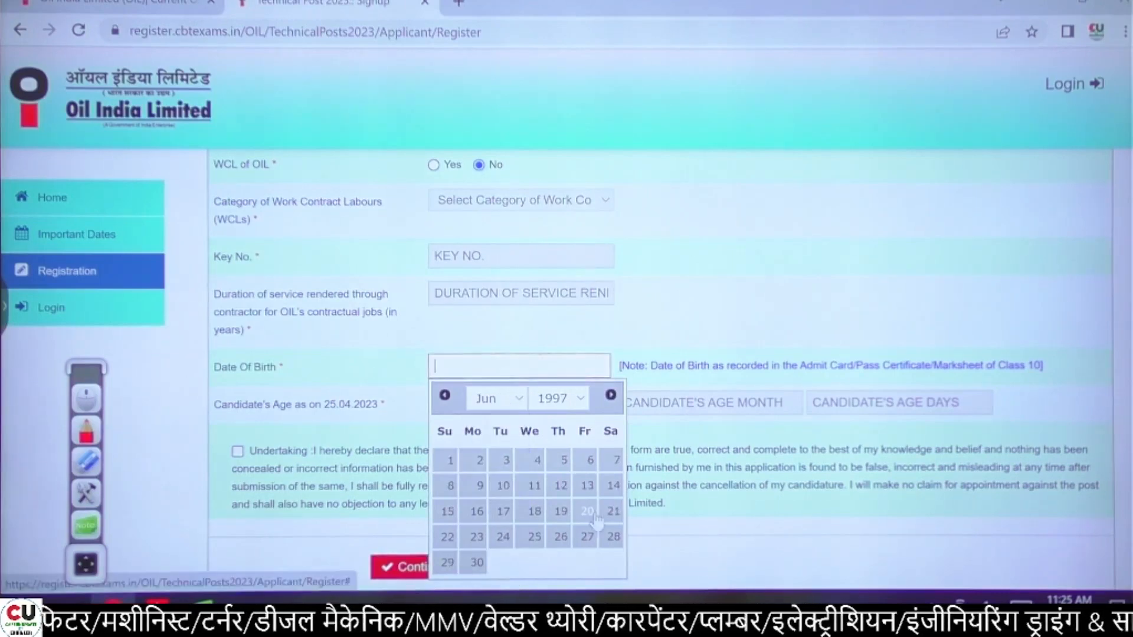
left_click(448, 511)
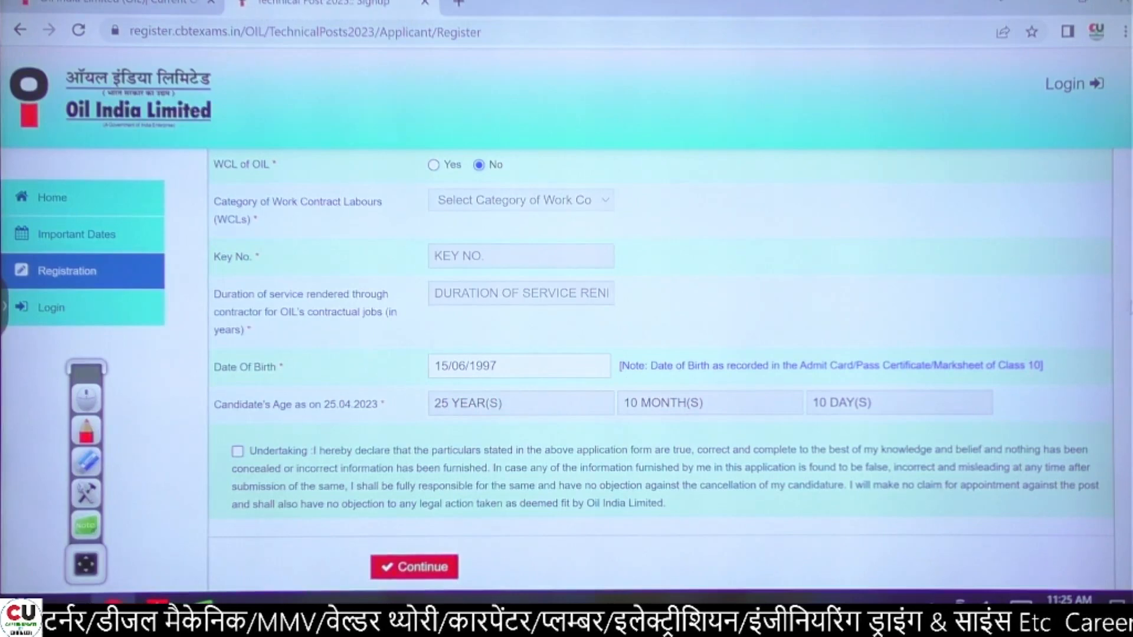
- Tick the undertaking declaration and continue to request the e-mail OTP
scroll(661, 363, "down", 1)
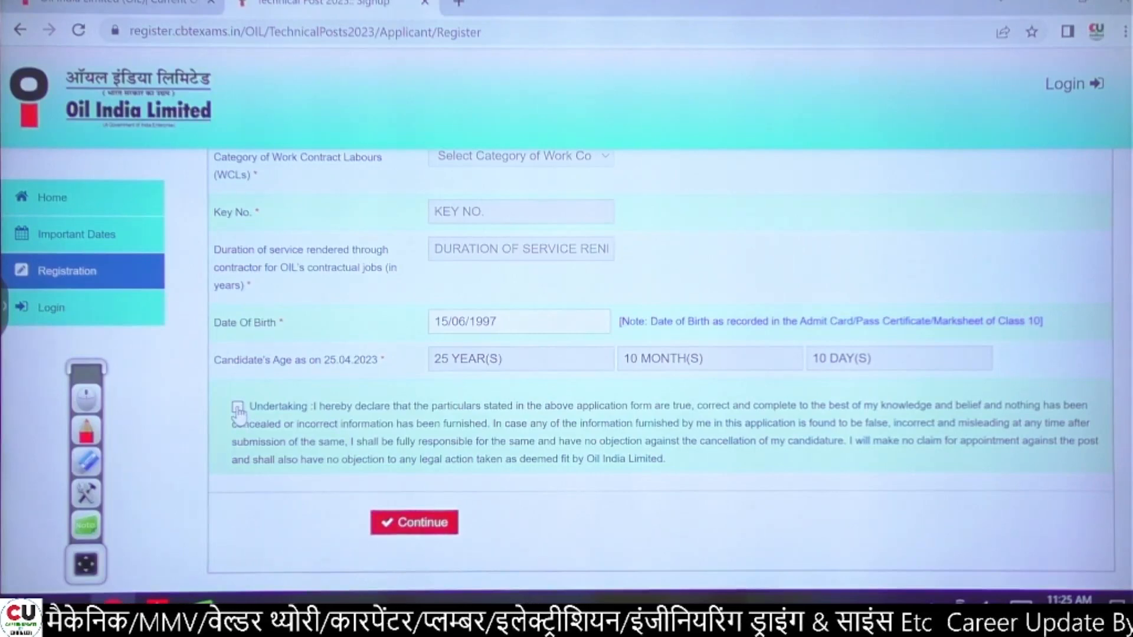
left_click(86, 434)
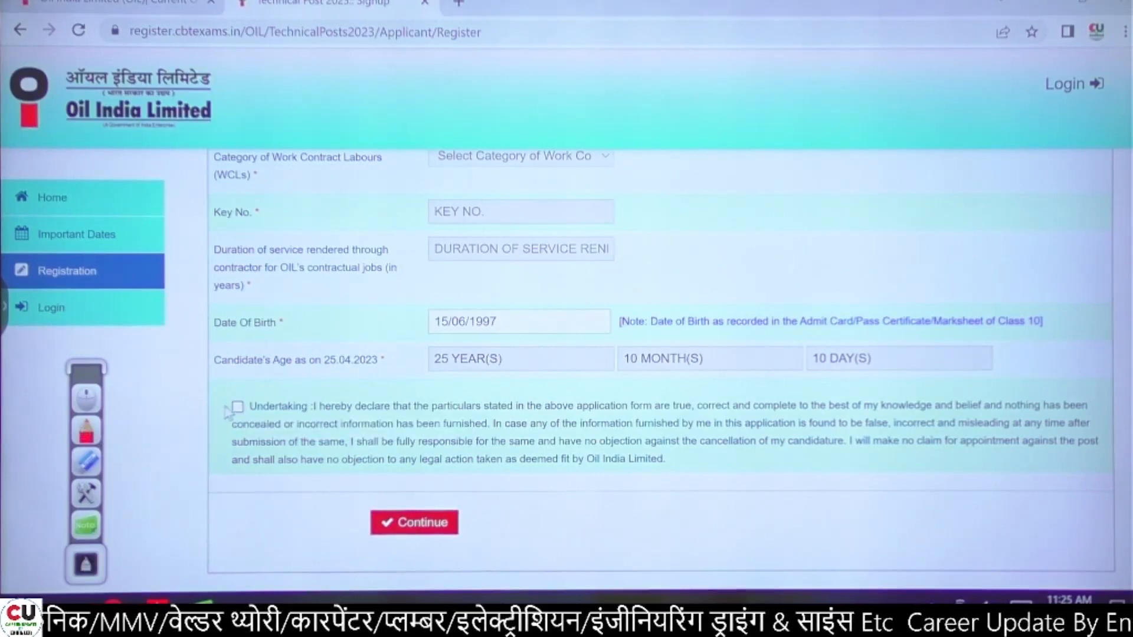
mouse_move(262, 394)
left_mouse_down()
mouse_move(213, 427)
mouse_move(286, 407)
mouse_move(267, 393)
left_mouse_up()
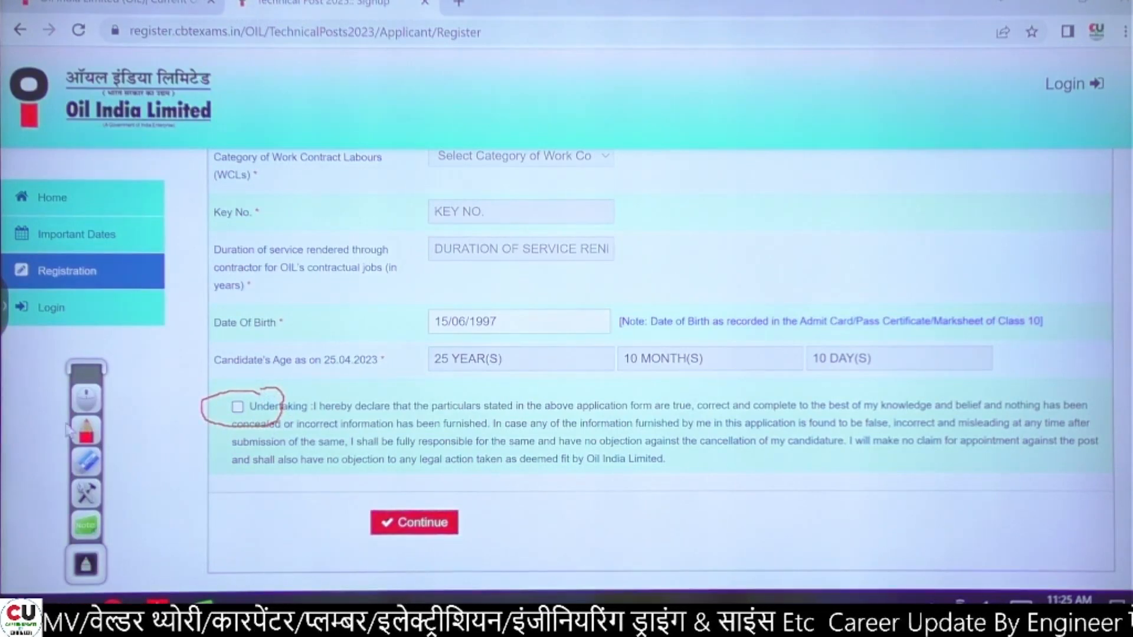
left_click(86, 401)
left_click(238, 407)
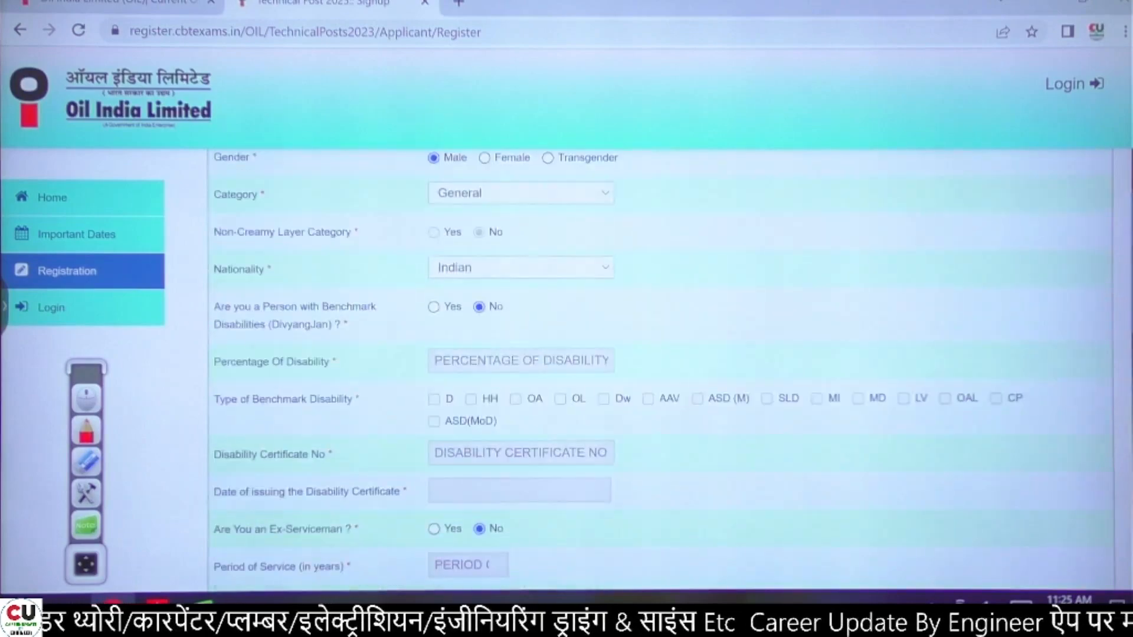
scroll(660, 378, "up", 6)
scroll(660, 377, "down", 3)
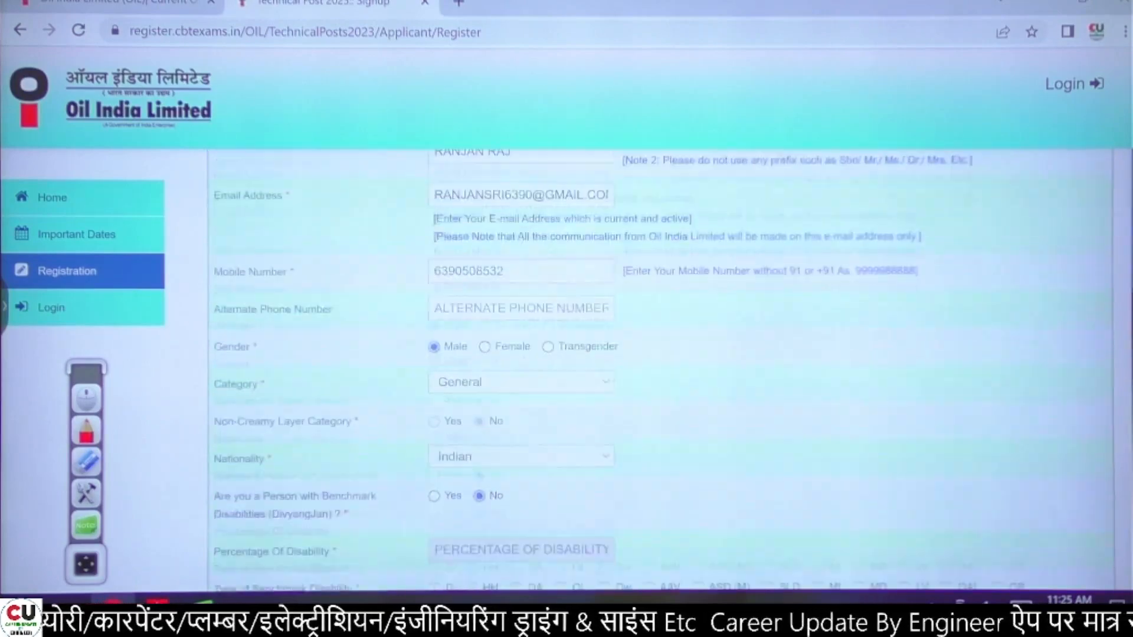
scroll(660, 378, "down", 15)
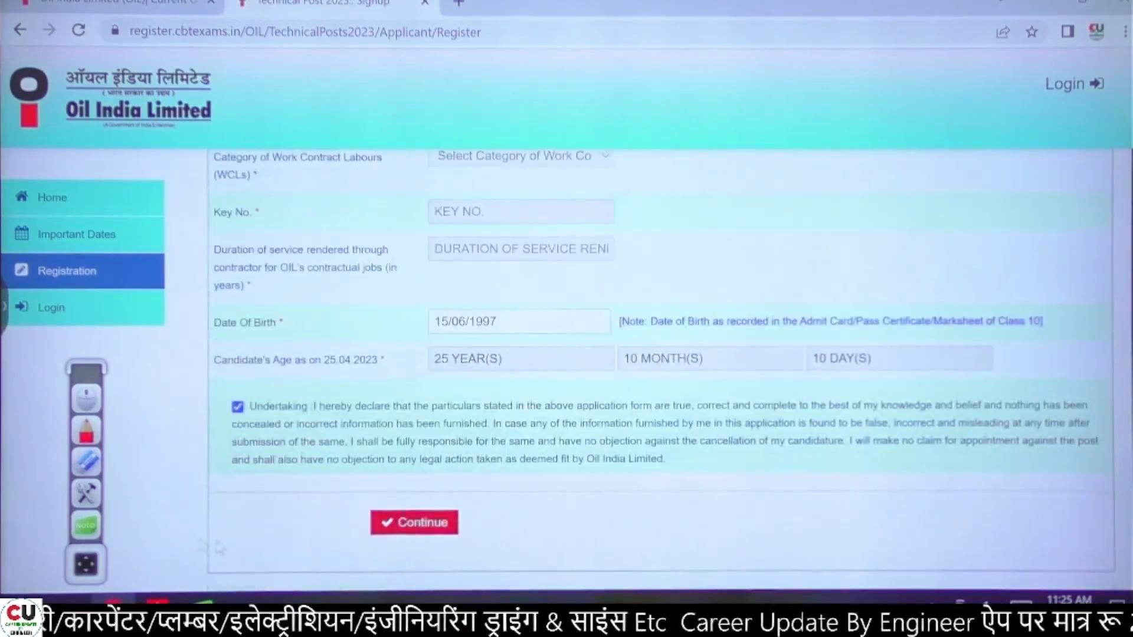
left_click(414, 522)
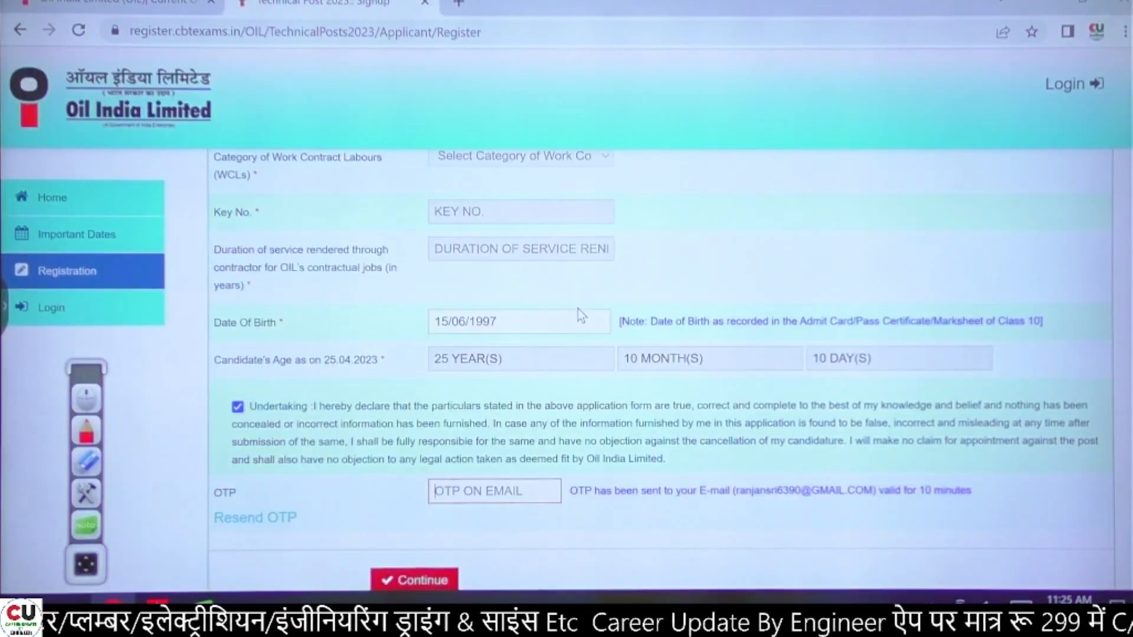
- Enter the OTP received by e-mail and continue to create the application
scroll(655, 370, "down", 1)
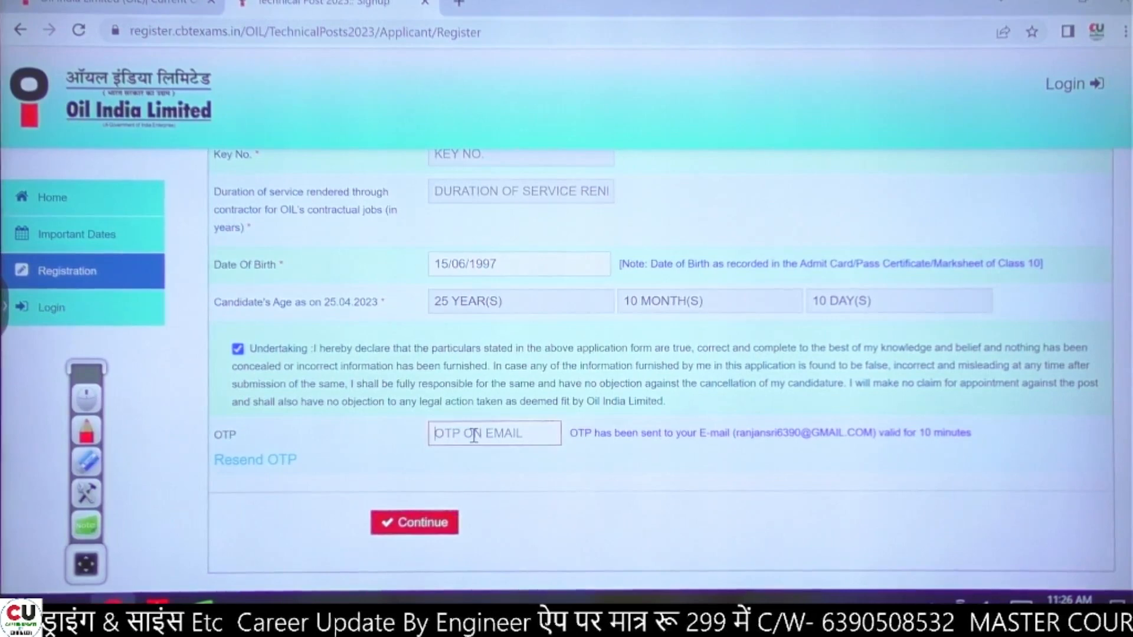
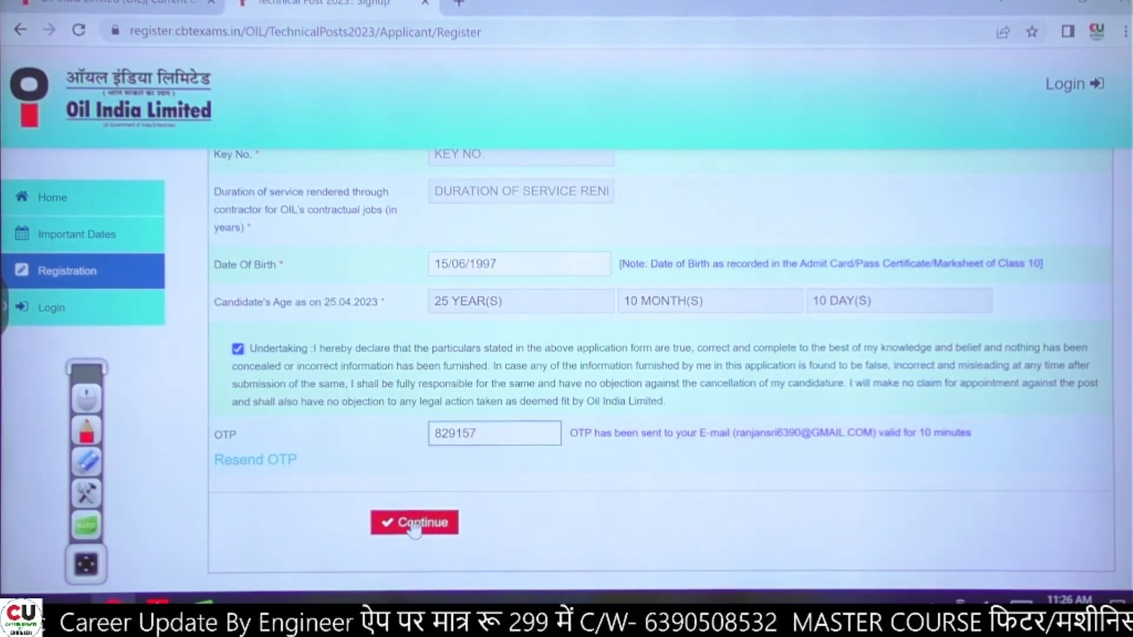
left_click(86, 436)
mouse_move(408, 487)
left_mouse_down()
mouse_move(332, 524)
mouse_move(487, 558)
mouse_move(428, 479)
left_mouse_up()
left_click(87, 400)
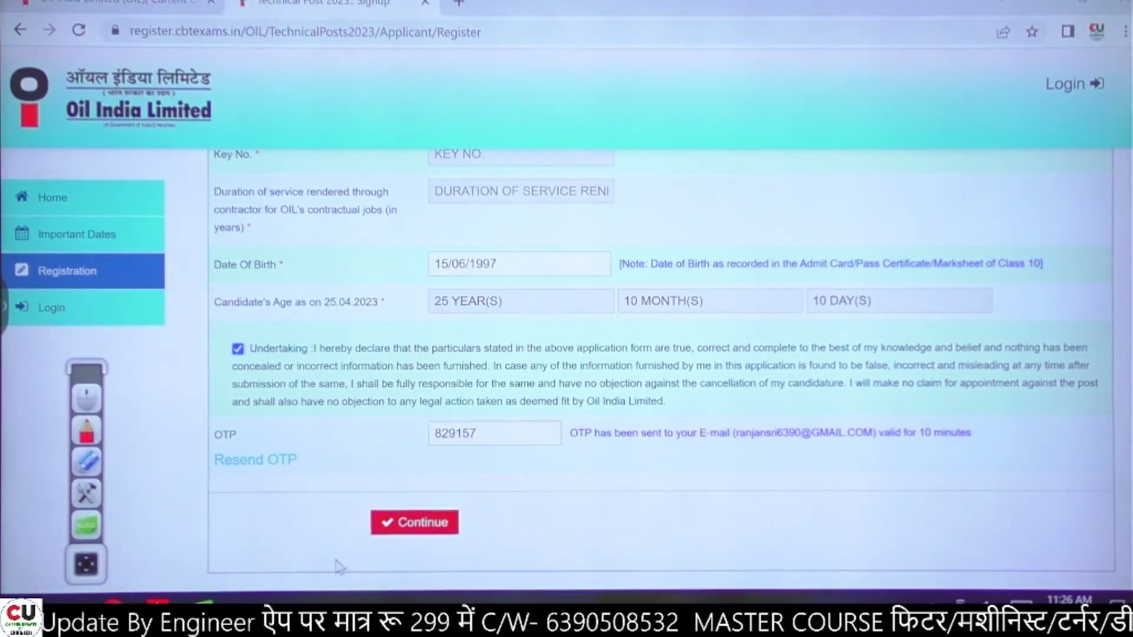
left_click(412, 523)
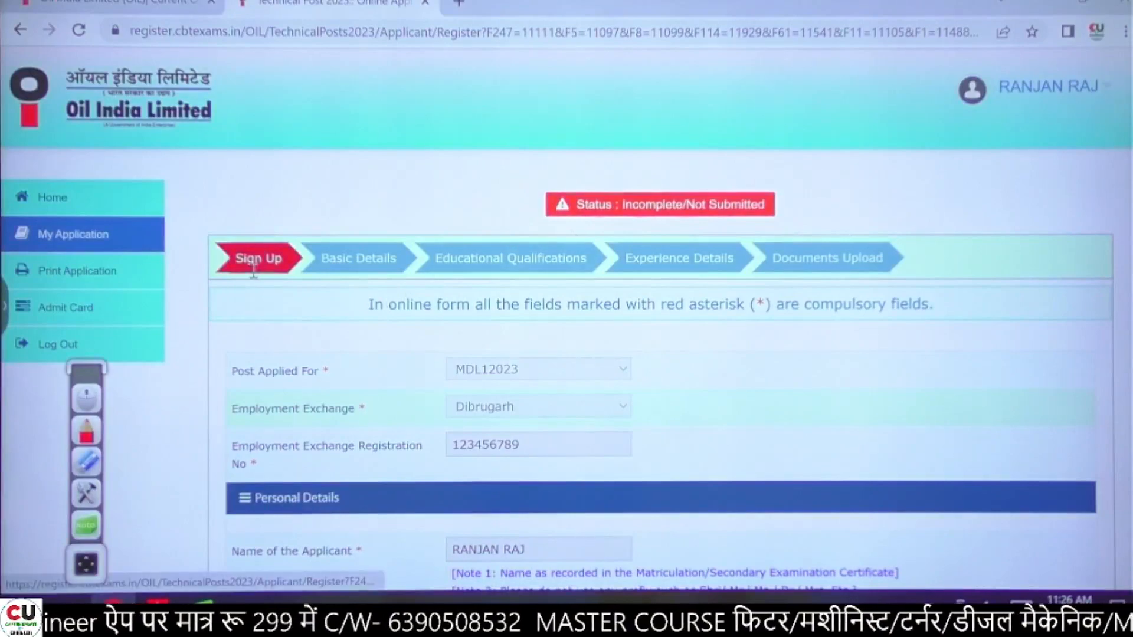
- Review the saved sign-up details and save them to proceed to the Basic Details section
scroll(306, 317, "down", 4)
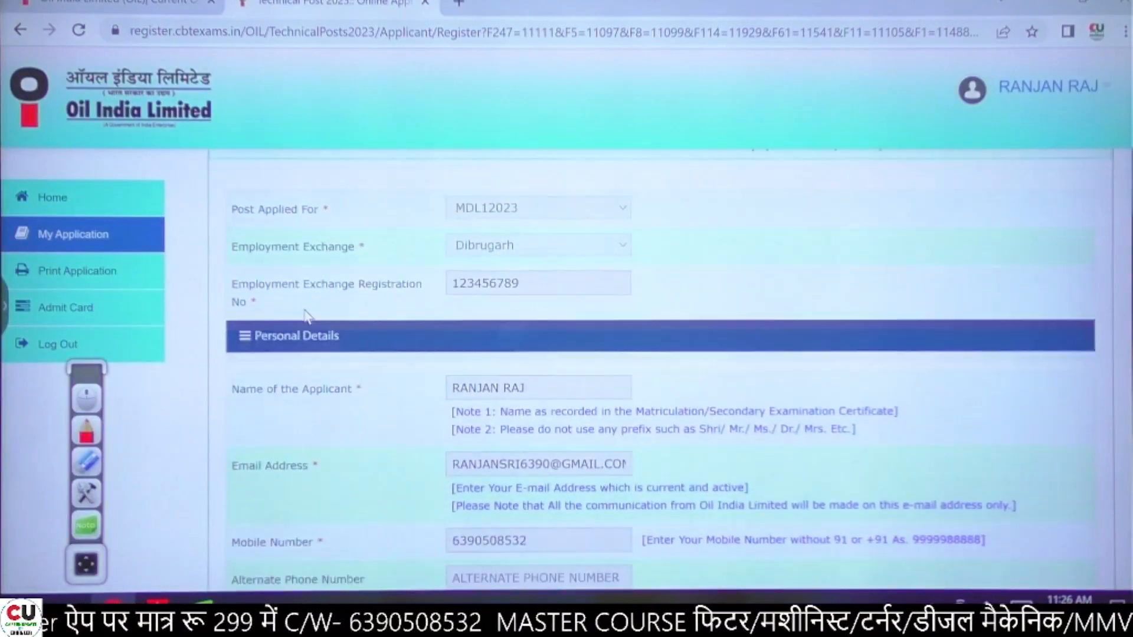
scroll(622, 376, "up", 4)
scroll(622, 378, "down", 15)
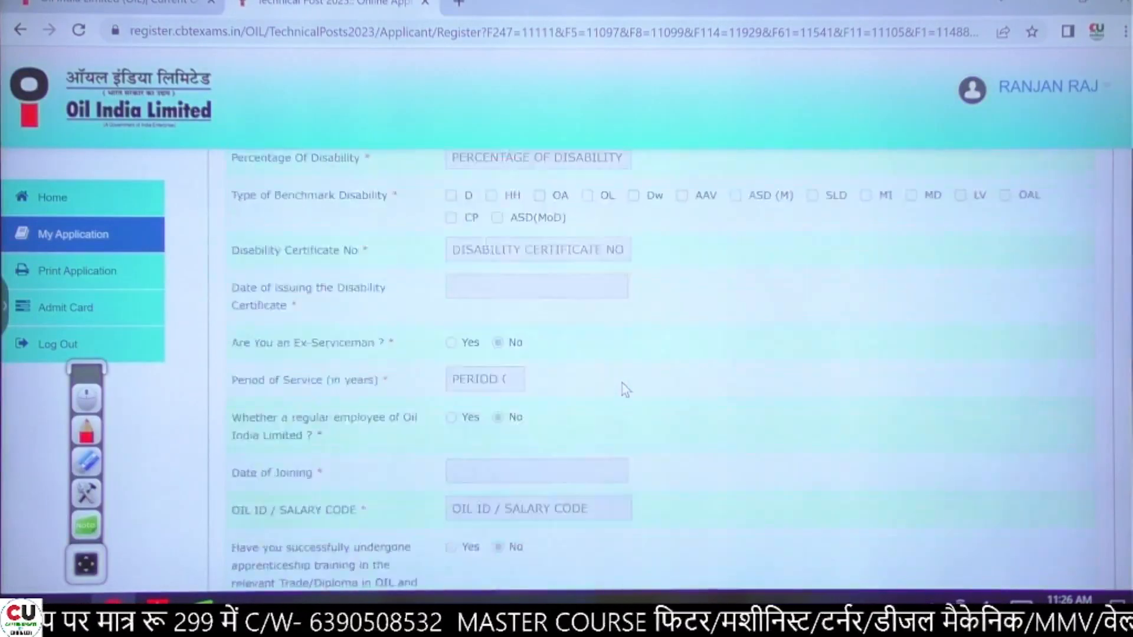
scroll(566, 436, "up", 15)
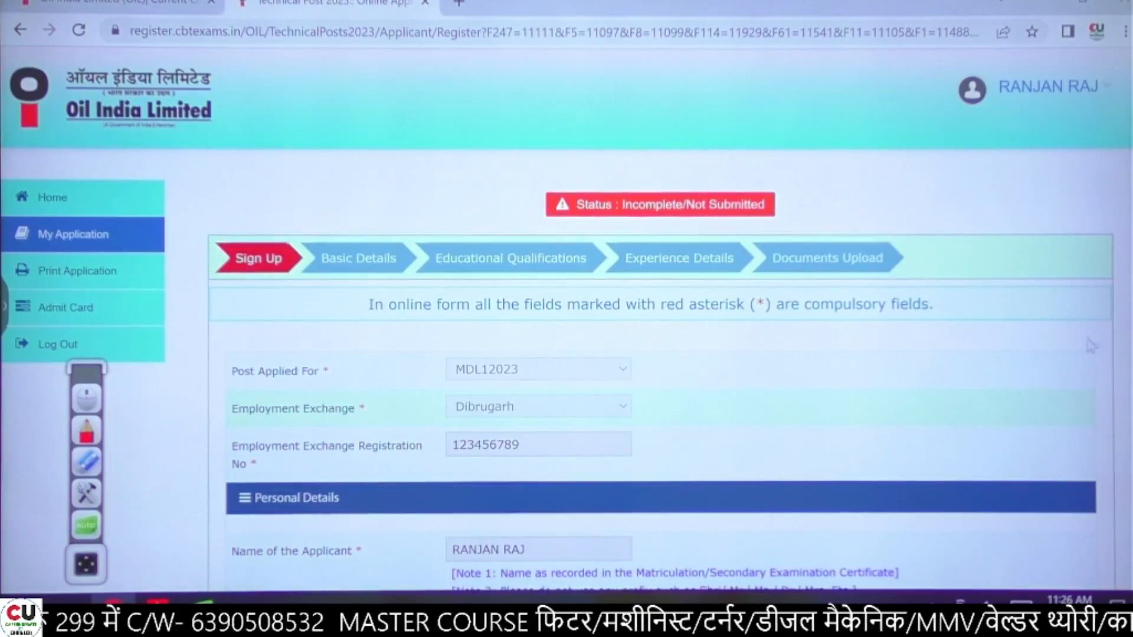
scroll(660, 372, "down", 15)
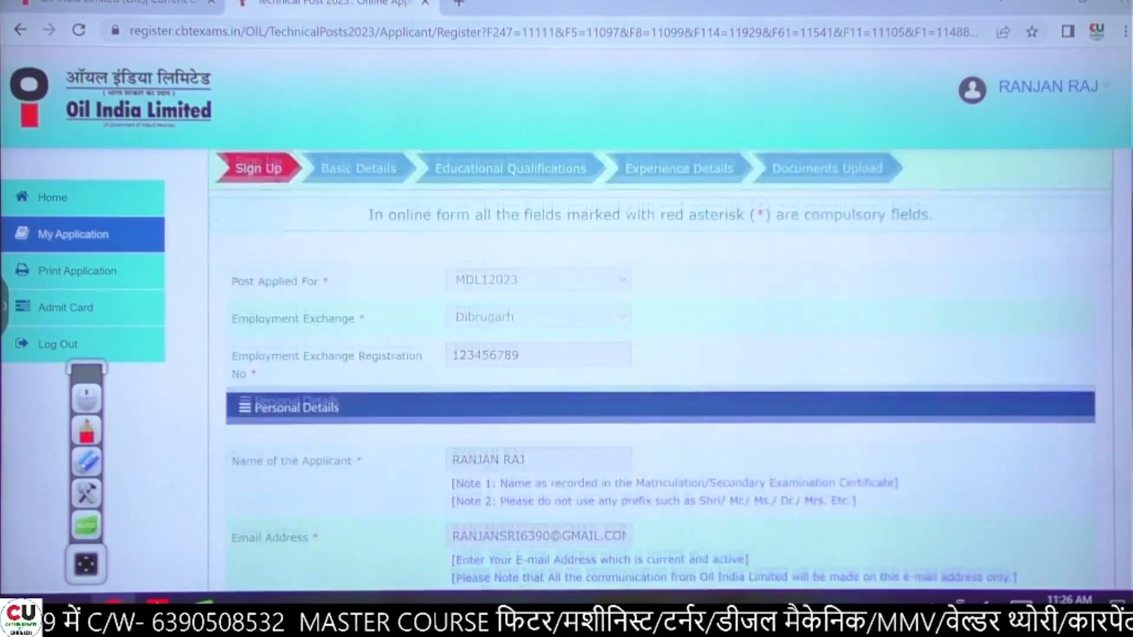
scroll(660, 372, "down", 15)
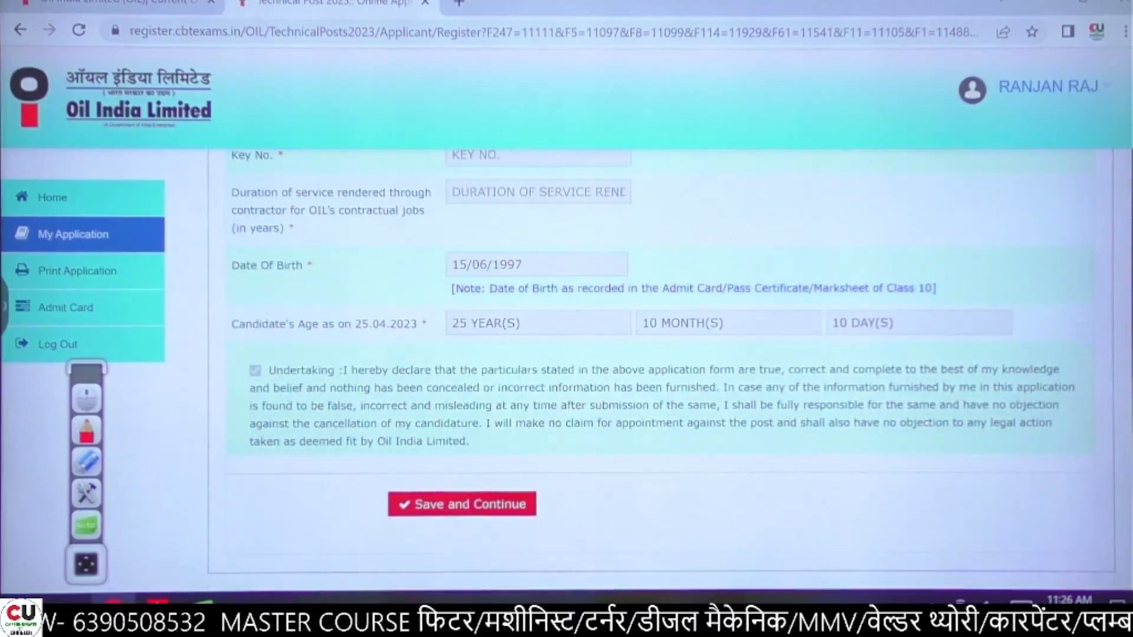
left_click(467, 506)
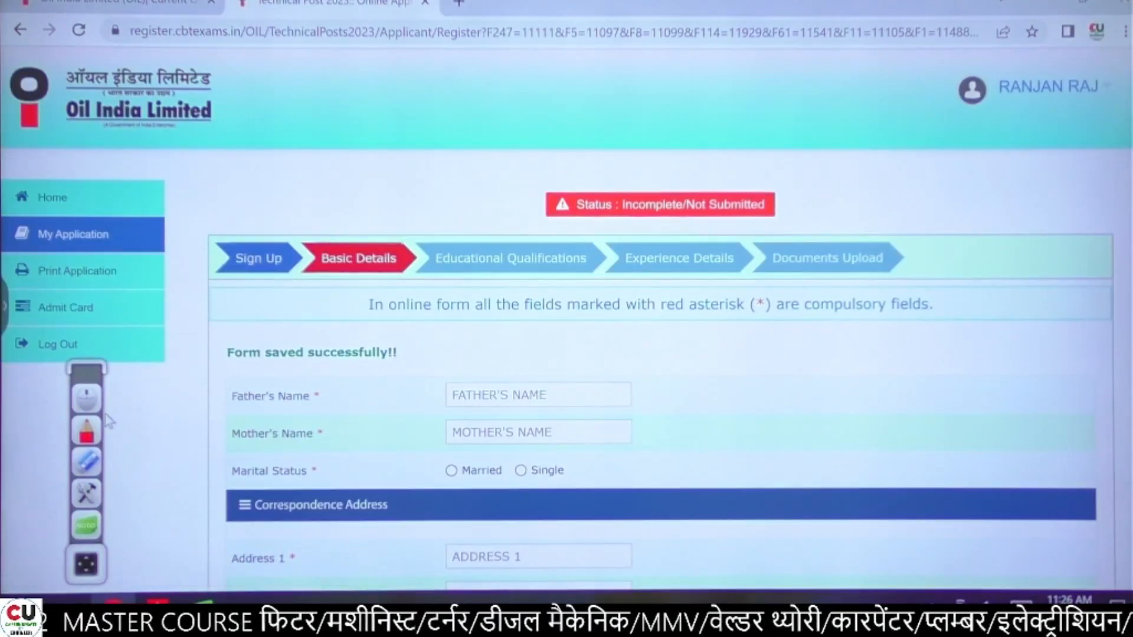
- Enter the father's name in the Basic Details form
left_click(87, 440)
mouse_move(208, 247)
left_mouse_down()
mouse_move(237, 275)
mouse_move(295, 239)
left_mouse_up()
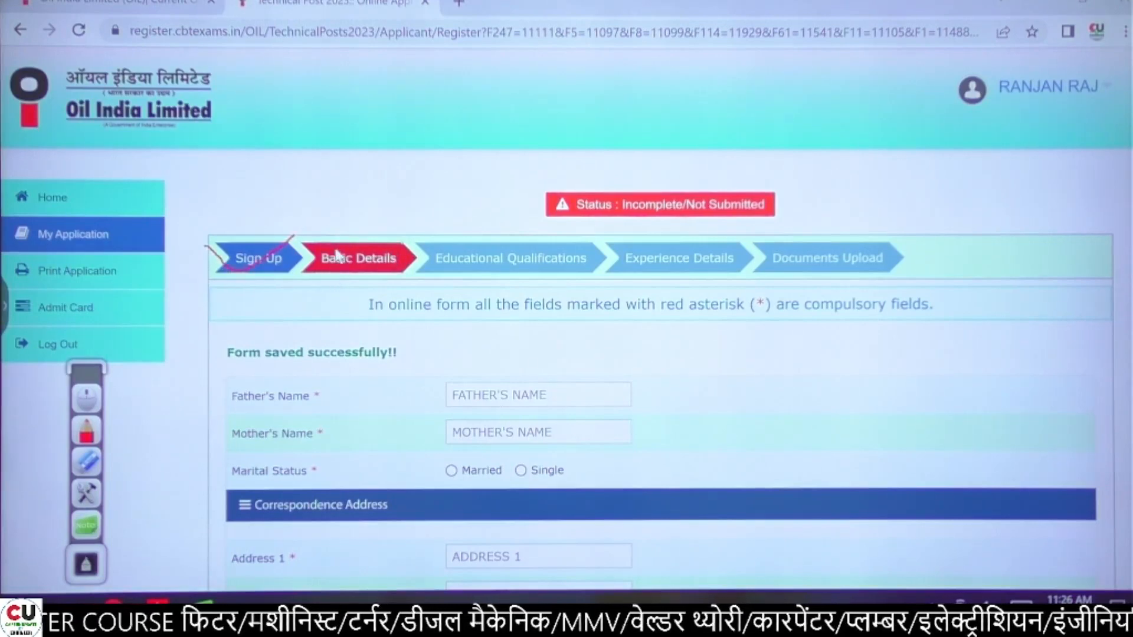
mouse_move(396, 248)
left_mouse_down()
mouse_move(306, 263)
mouse_move(372, 282)
mouse_move(406, 242)
mouse_move(383, 243)
left_mouse_up()
left_click(87, 401)
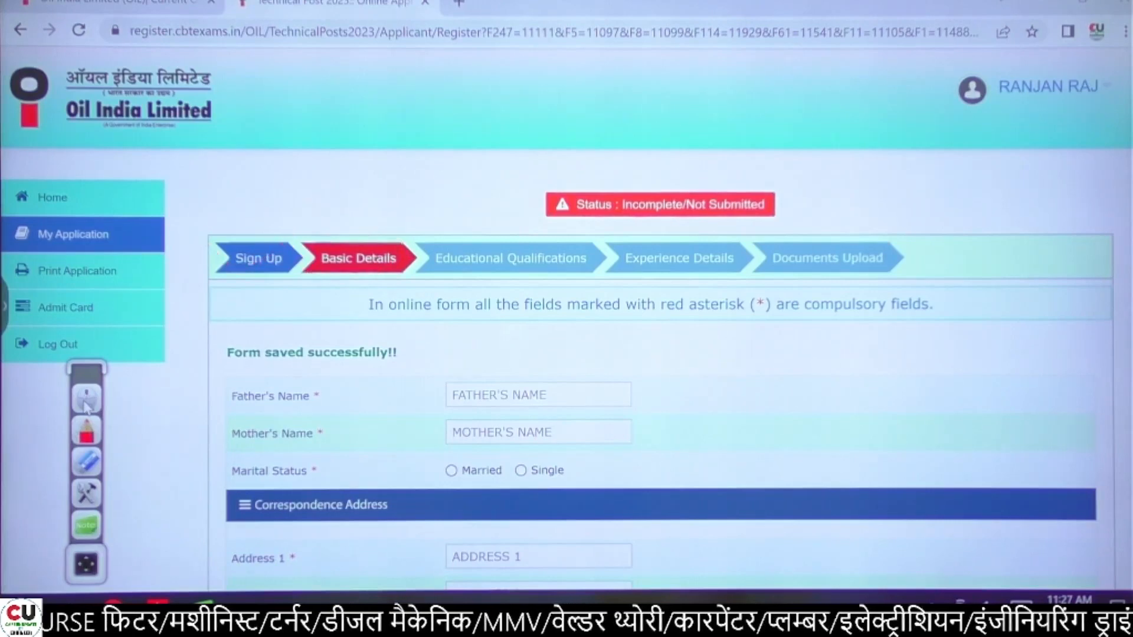
left_click(506, 393)
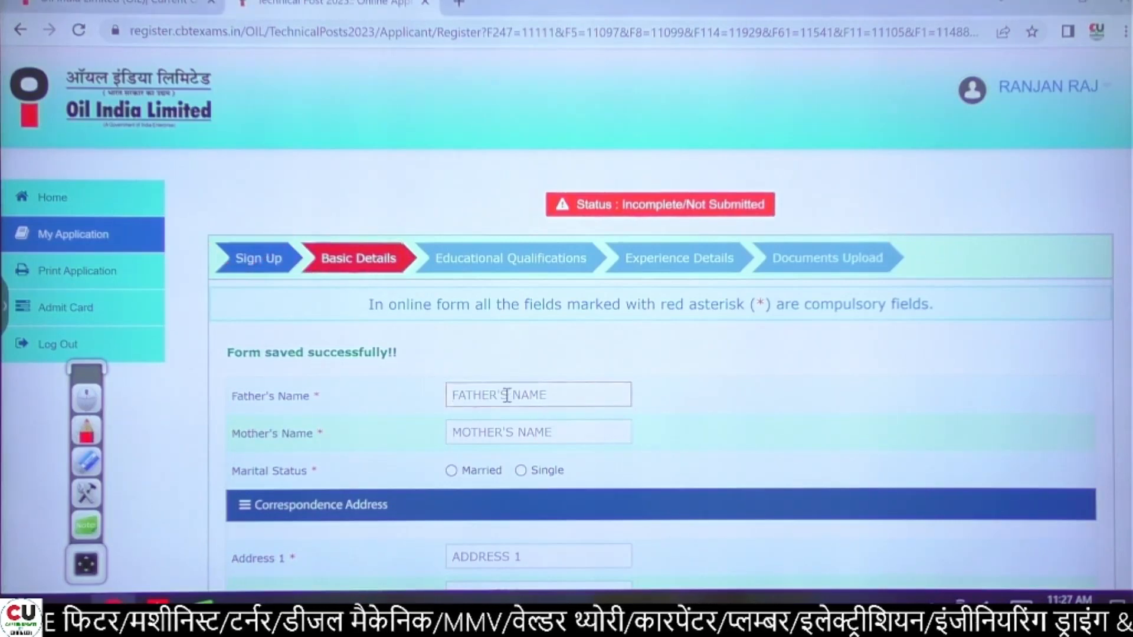
type("RAKIE")
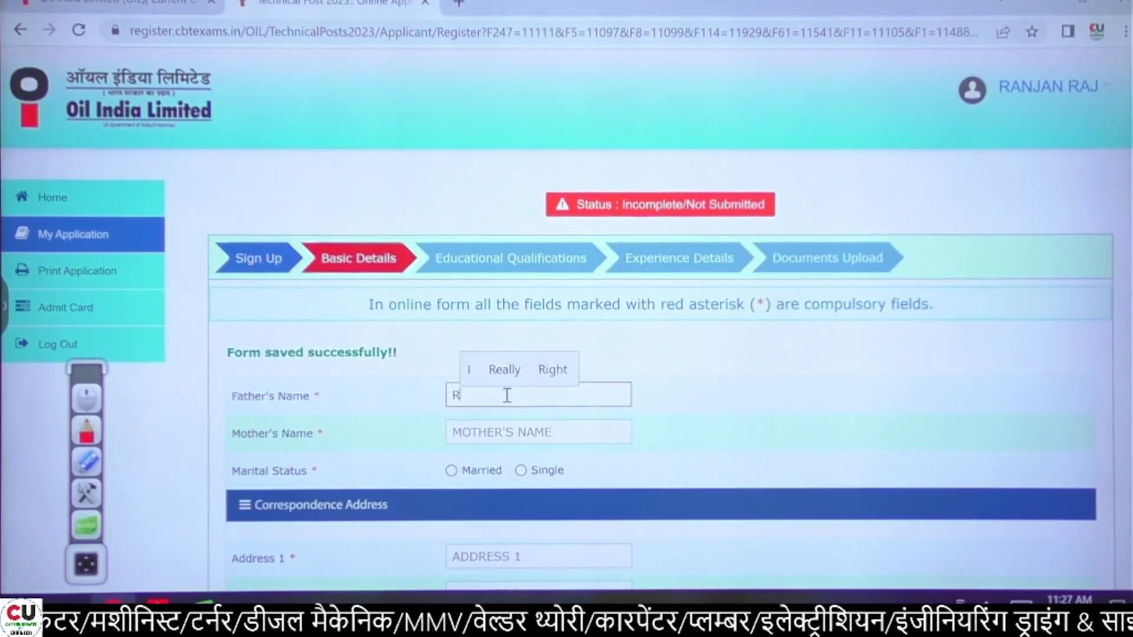
key("BackSpace")
key("BackSpace")
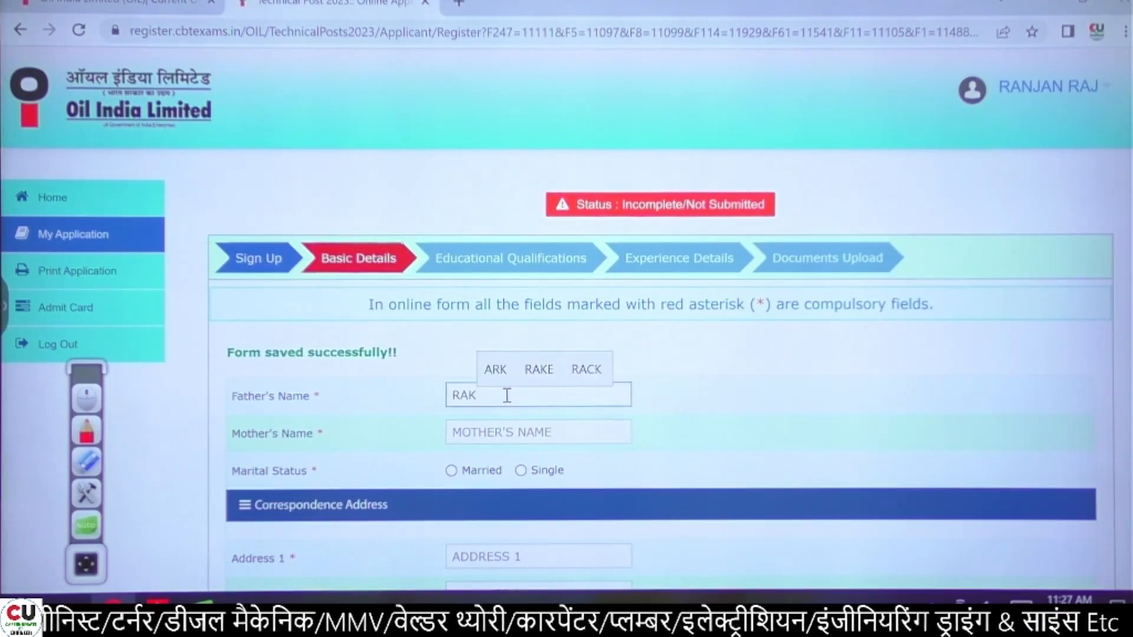
type("ESH")
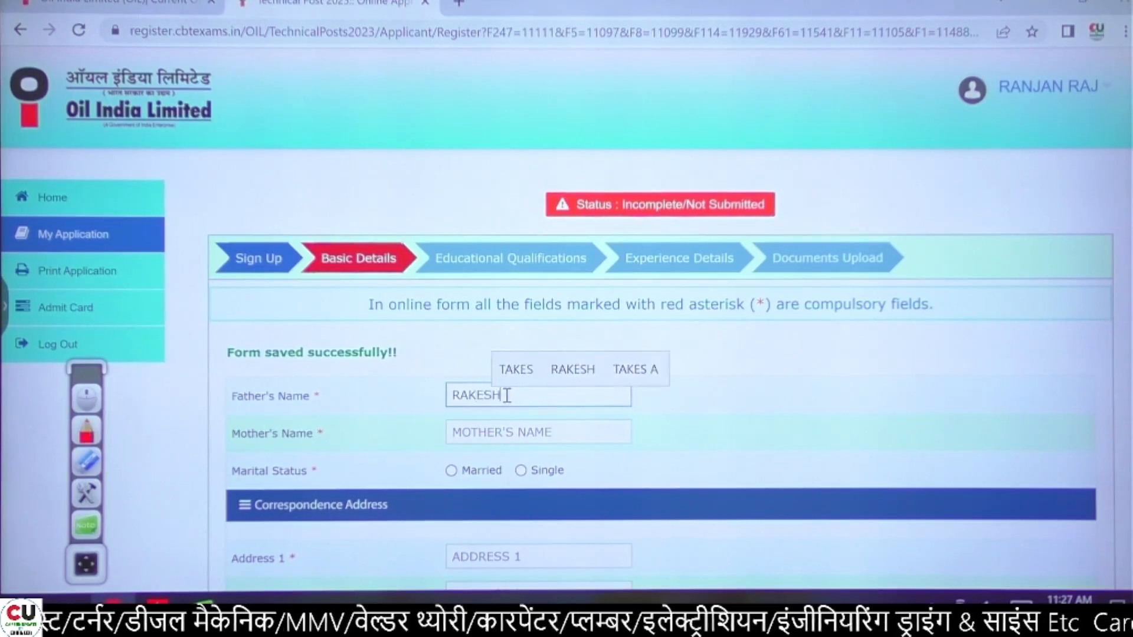
- Enter the mother's name in the Basic Details form
left_click(472, 437)
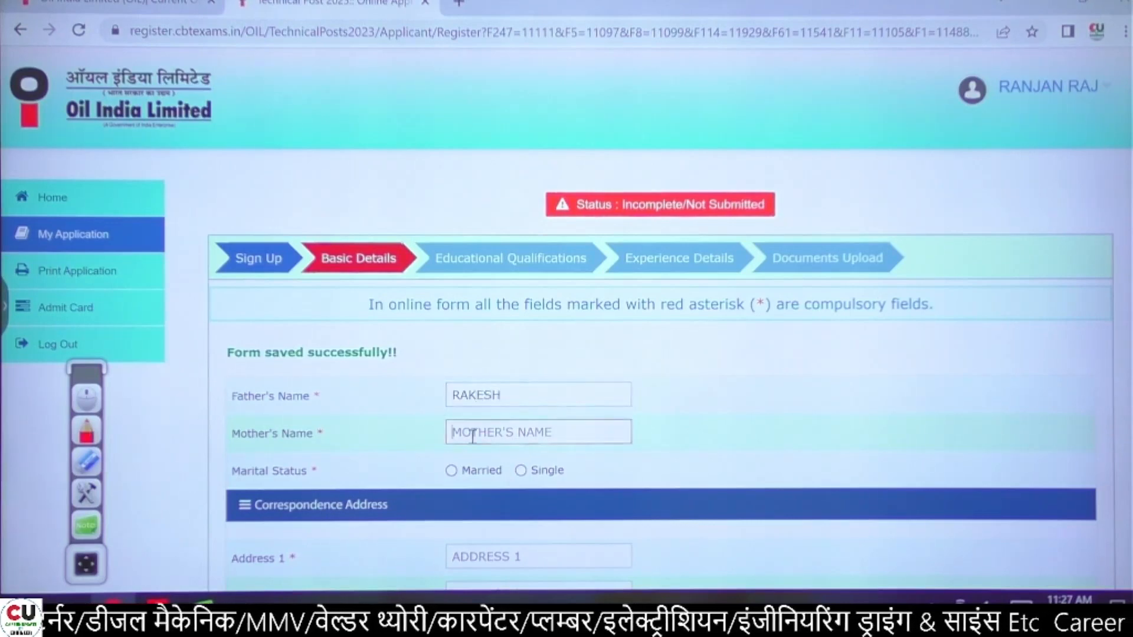
type("POONAM")
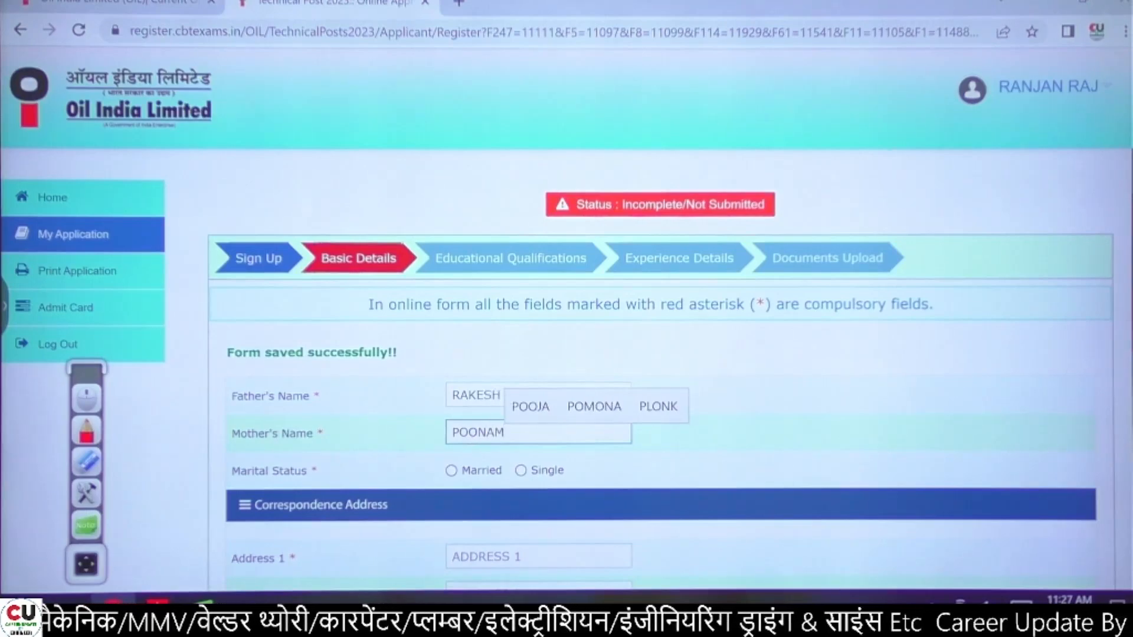
scroll(661, 366, "down", 15)
scroll(661, 366, "up", 15)
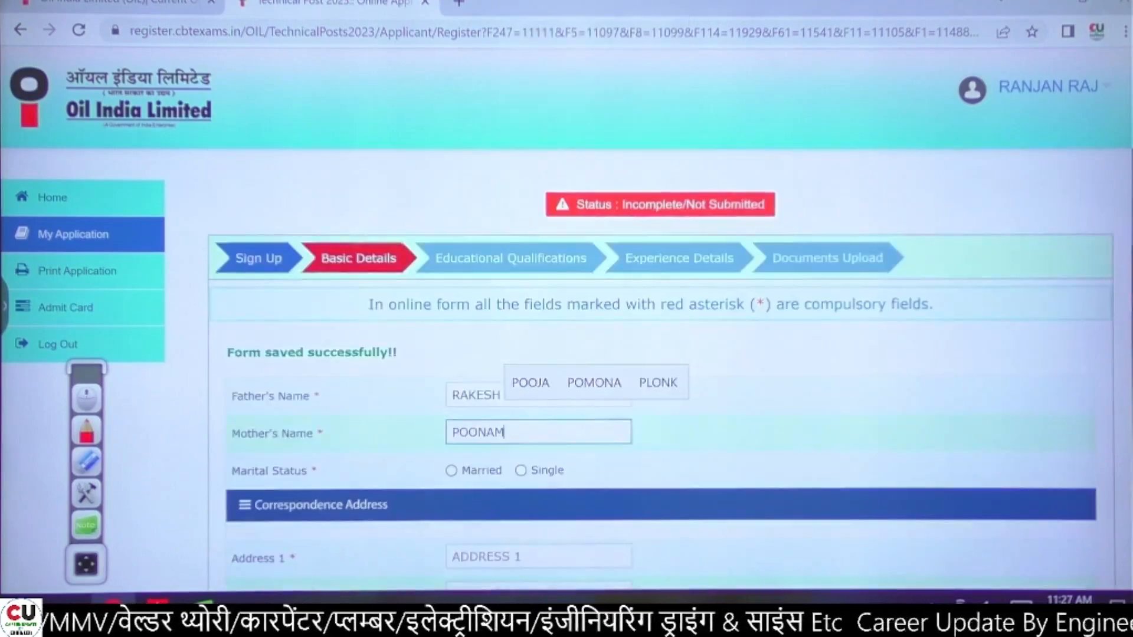
left_click(749, 361)
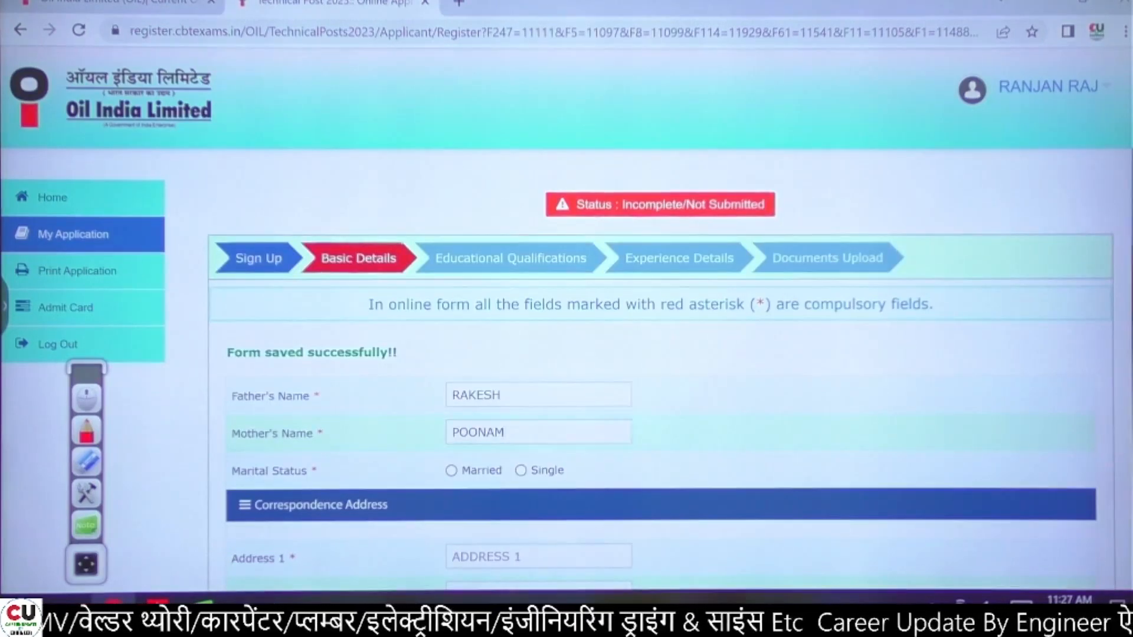
- Select Single as marital status and enter the first line of the correspondence address
scroll(517, 397, "down", 1)
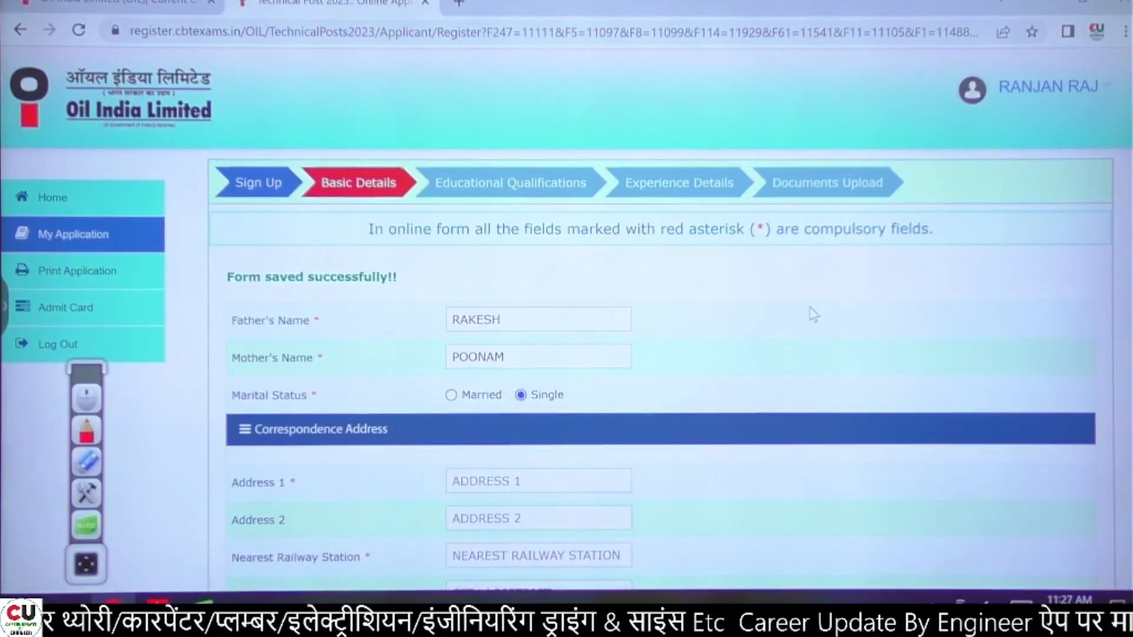
scroll(387, 365, "down", 2)
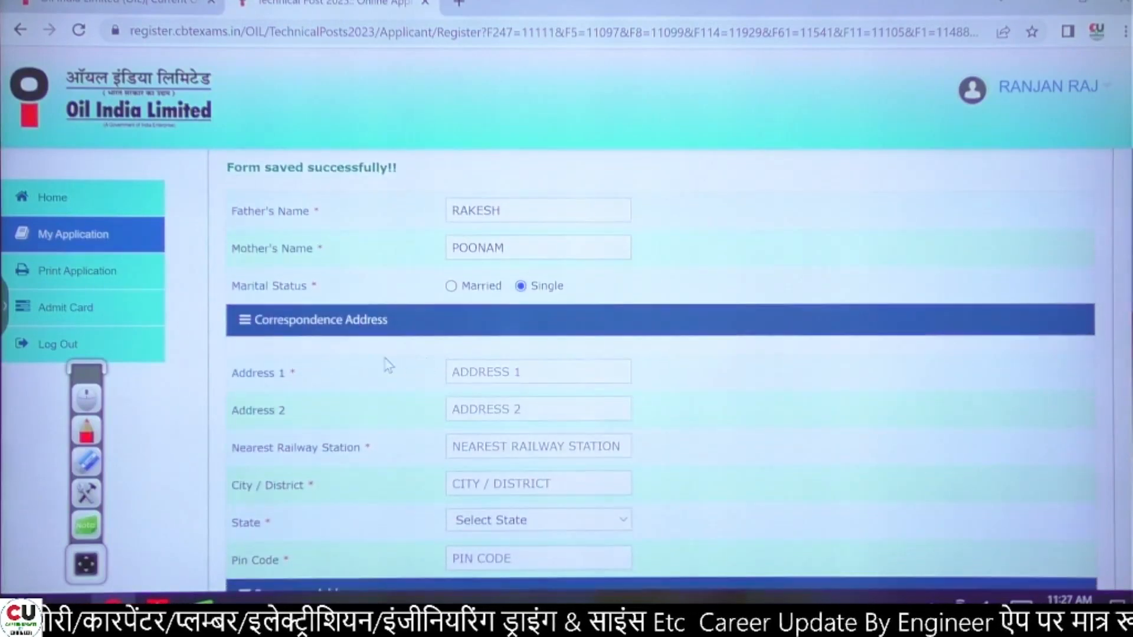
left_click(514, 370)
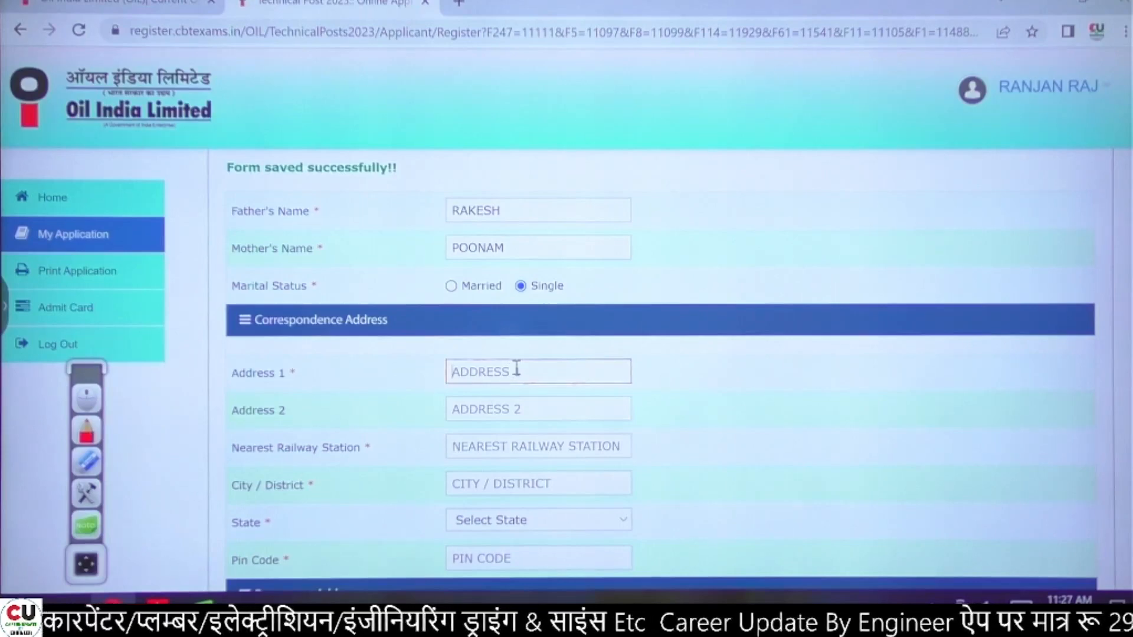
type("MO")
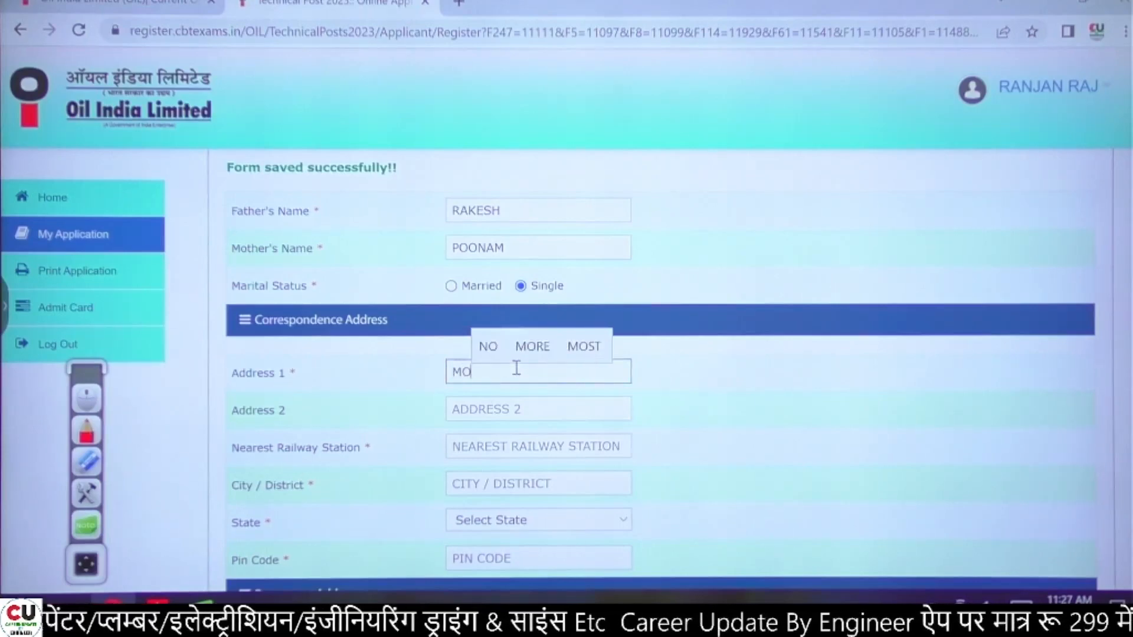
type("HAN ROD")
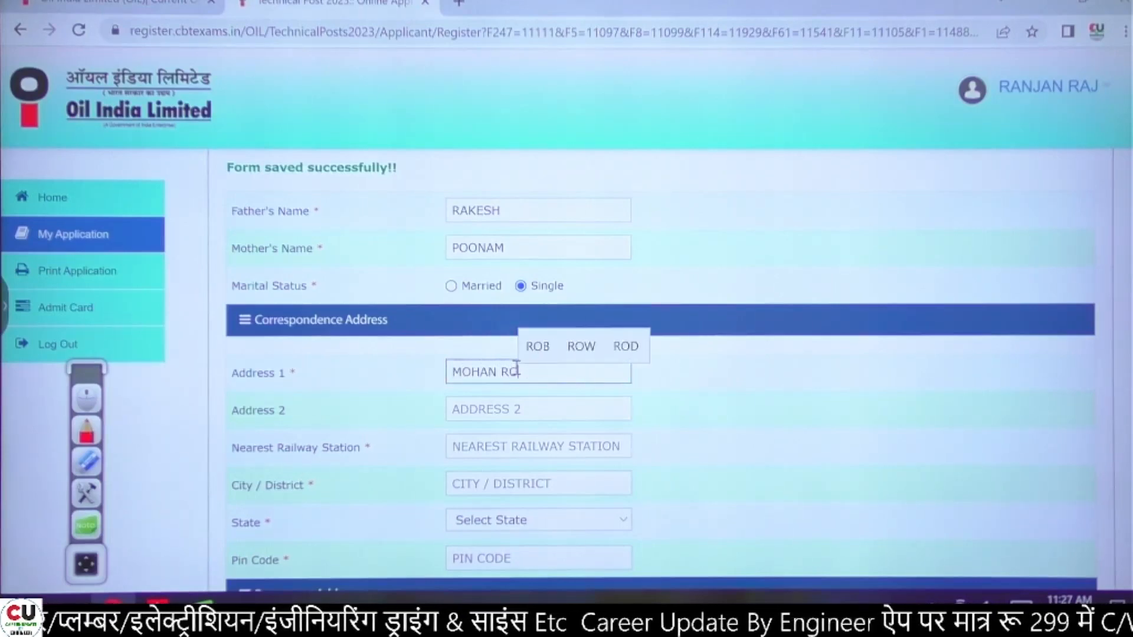
- Enter the second line of the correspondence address
left_click(499, 410)
type("KAS")
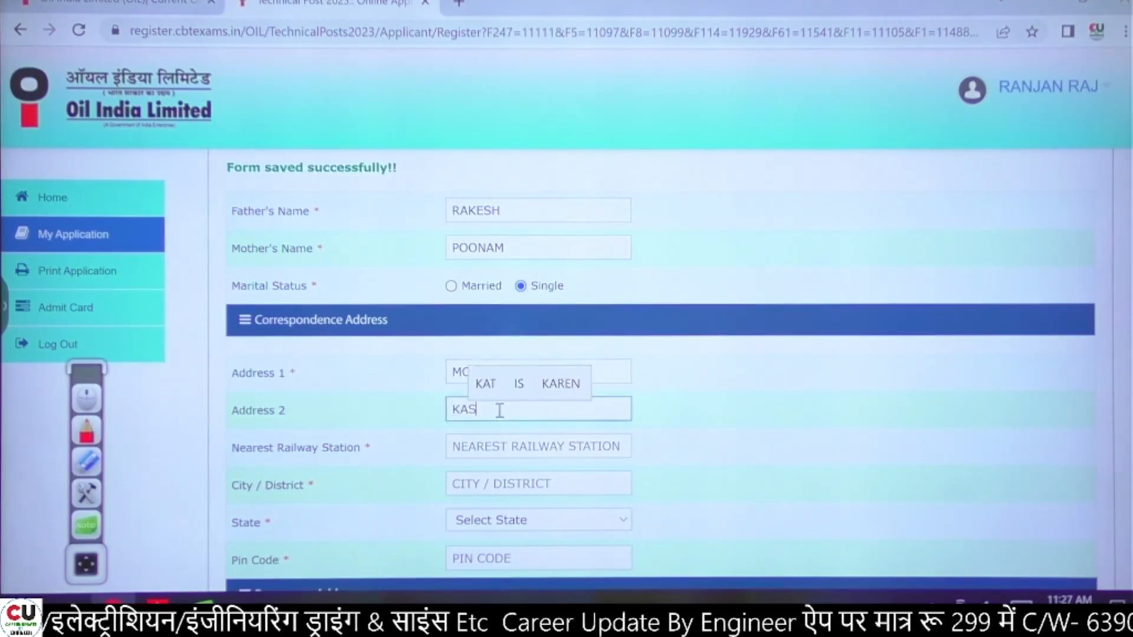
type("GANJ ")
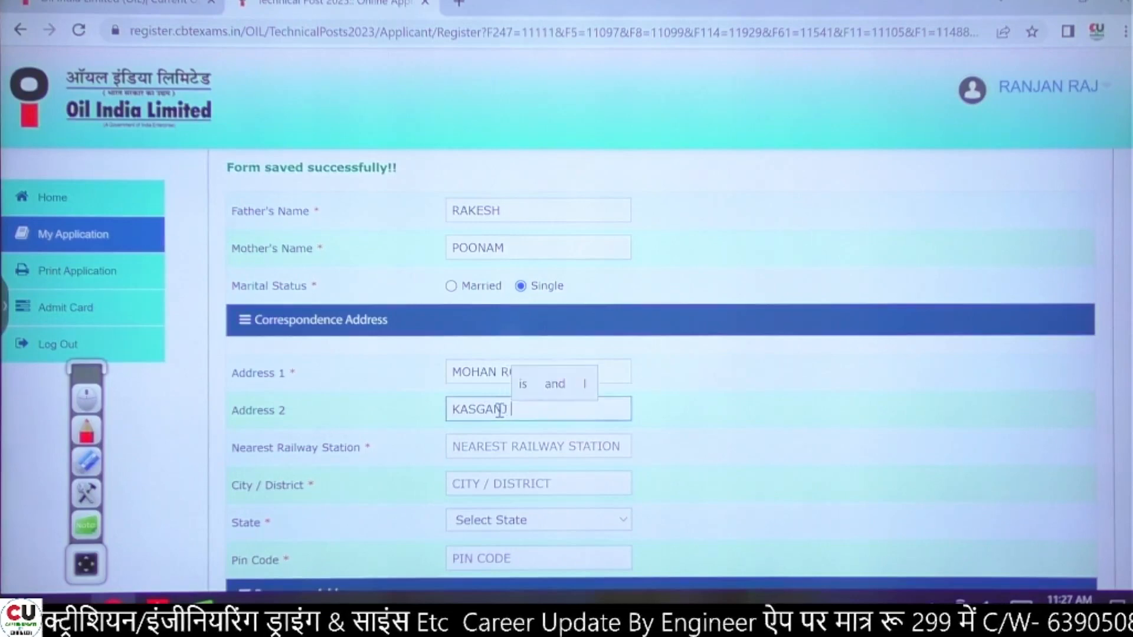
type("U")
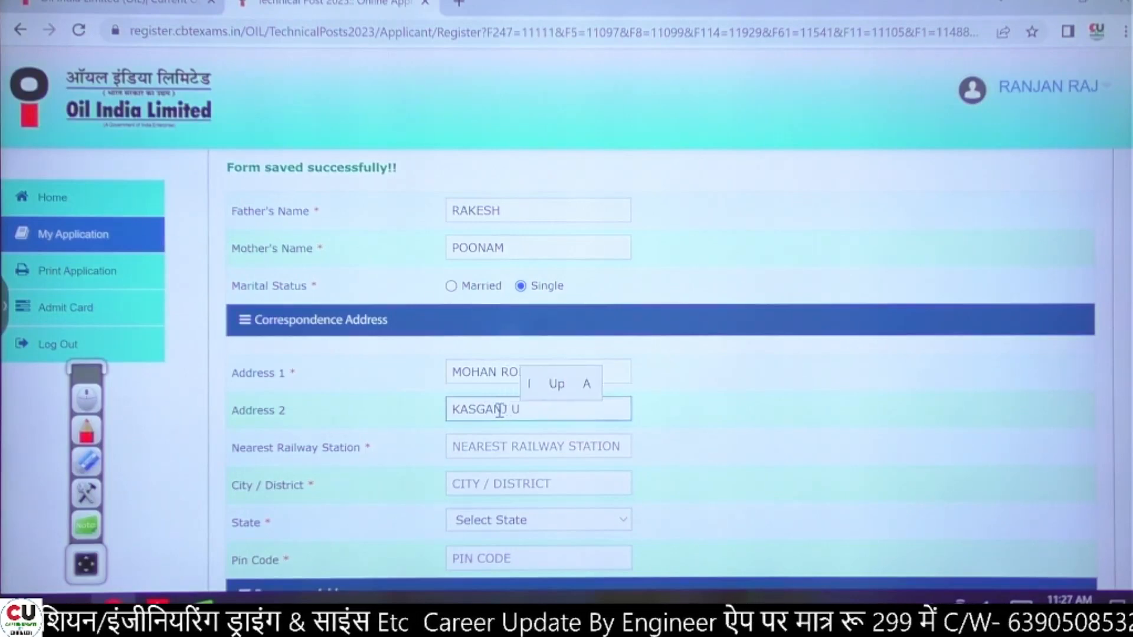
type("P")
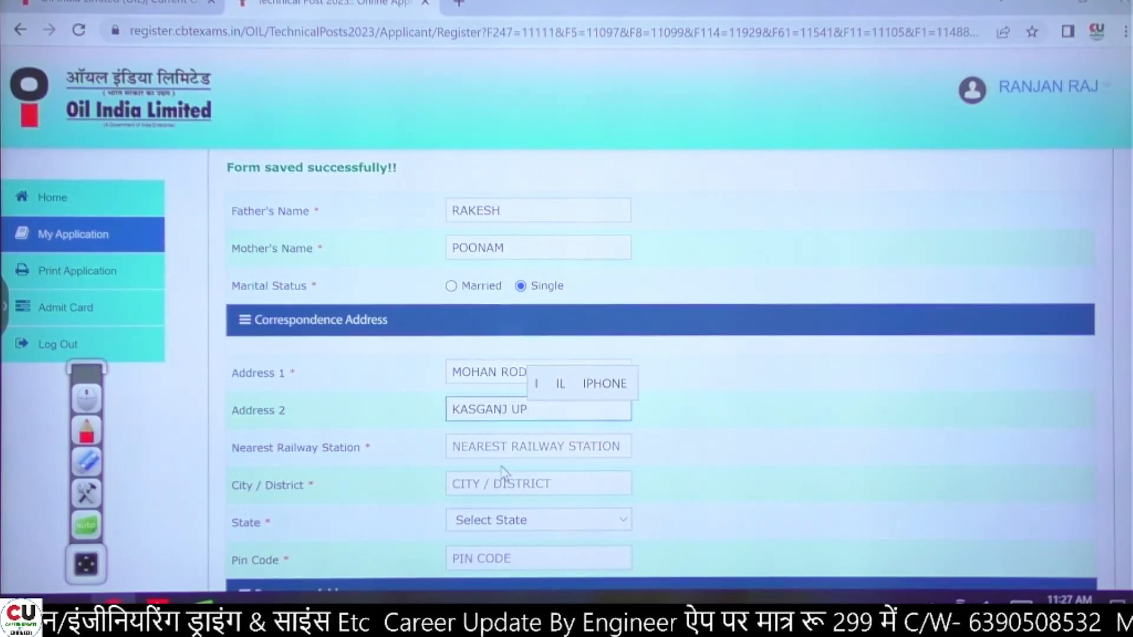
- Fill in the nearest railway station and the city/district of the correspondence address
left_click(507, 447)
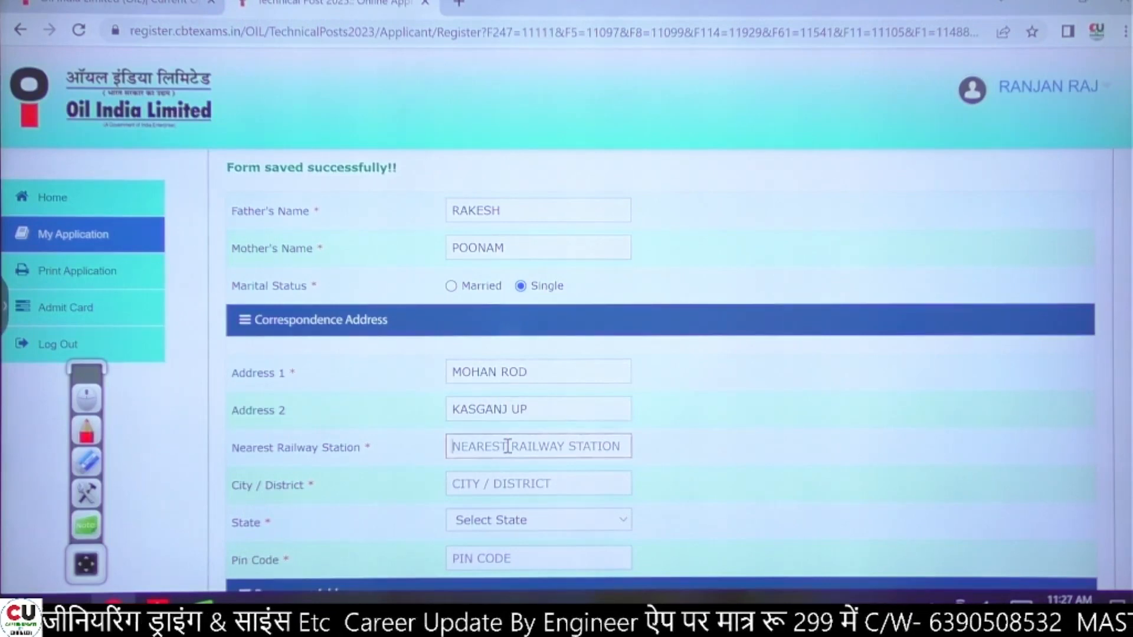
type("PR")
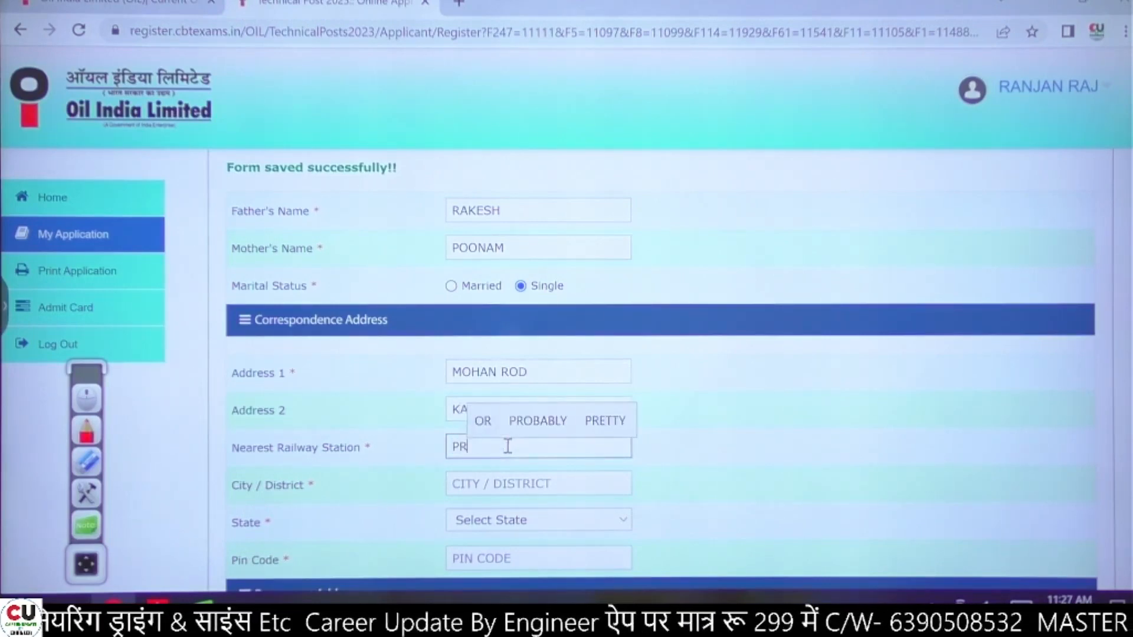
type("AYAGRAJ")
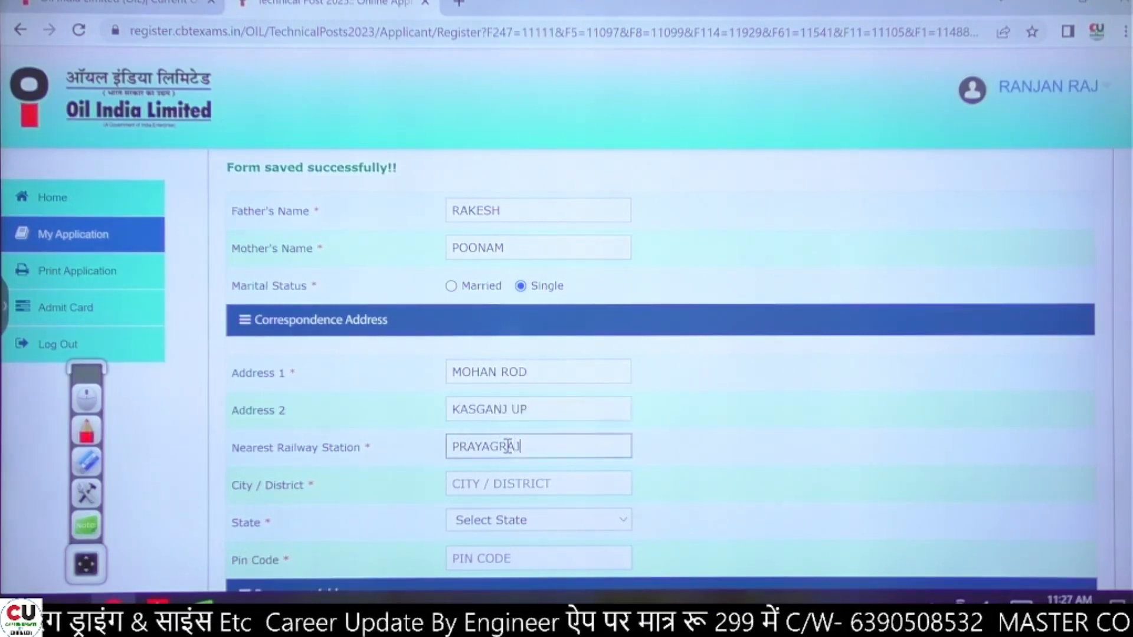
left_click(506, 484)
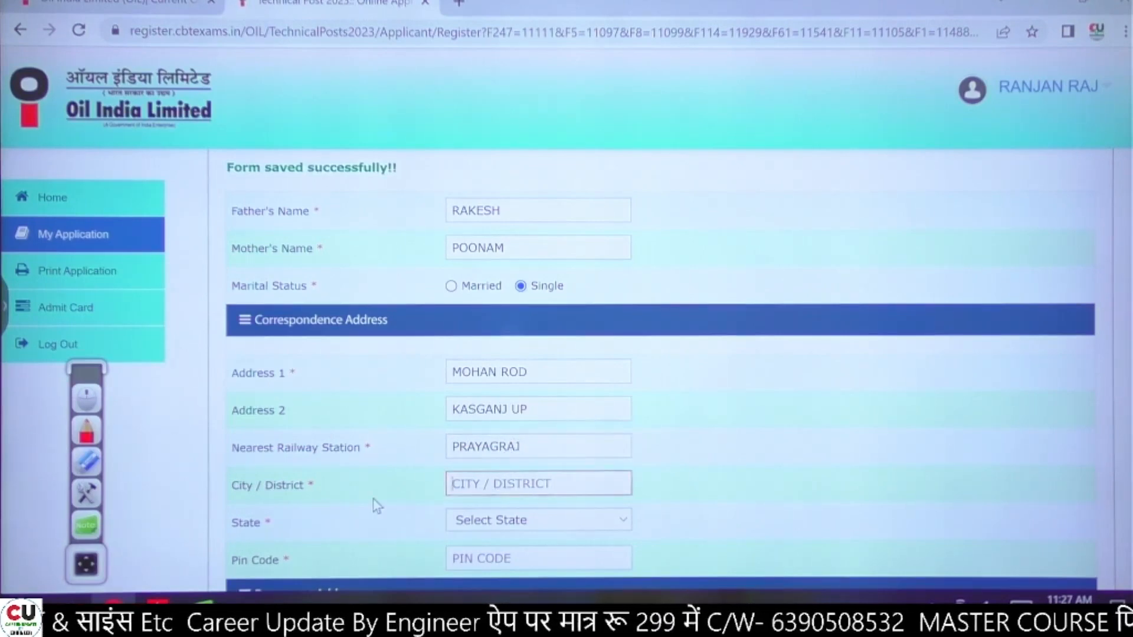
type("P")
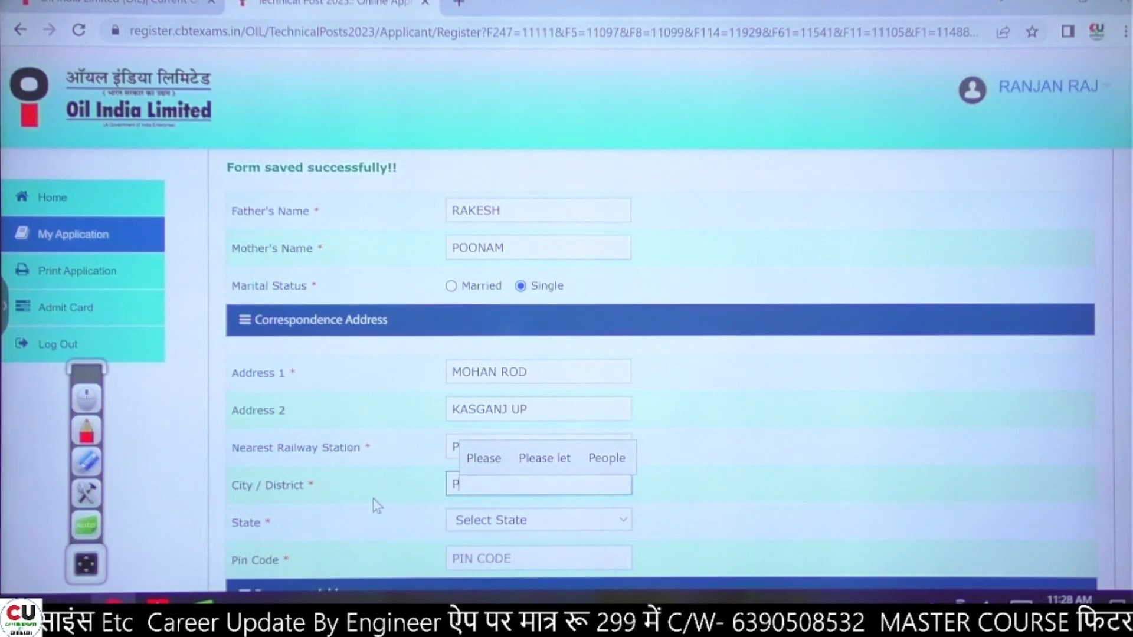
type("RAYAGRAJ")
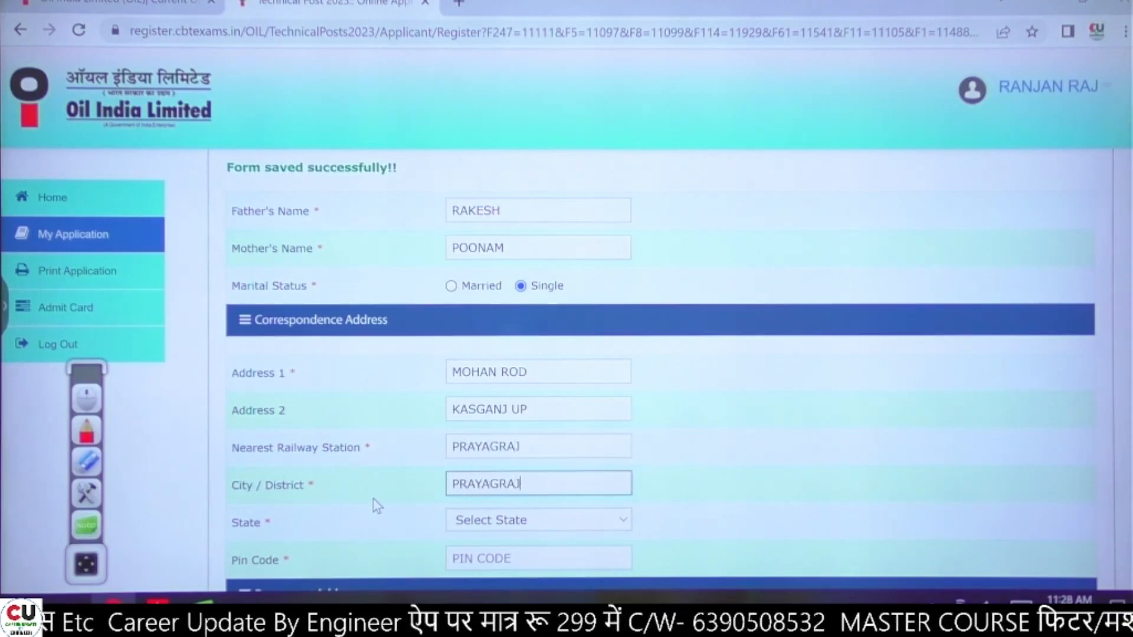
- Select UTTARAKHAND as the state of the correspondence address
scroll(588, 360, "down", 3)
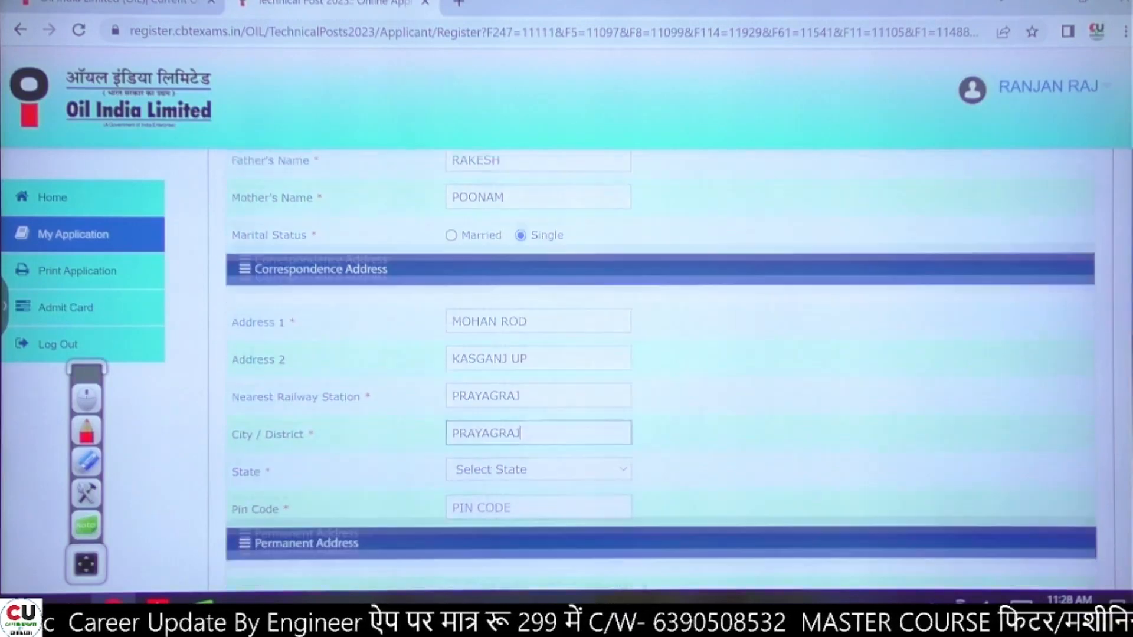
left_click(587, 353)
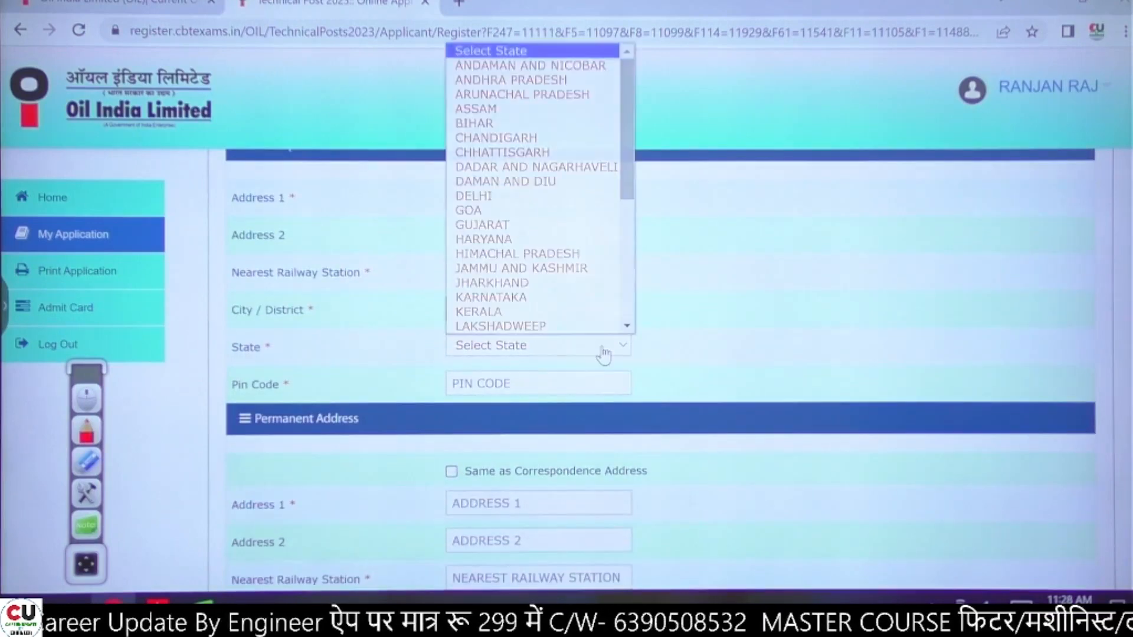
scroll(626, 169, "down", 5)
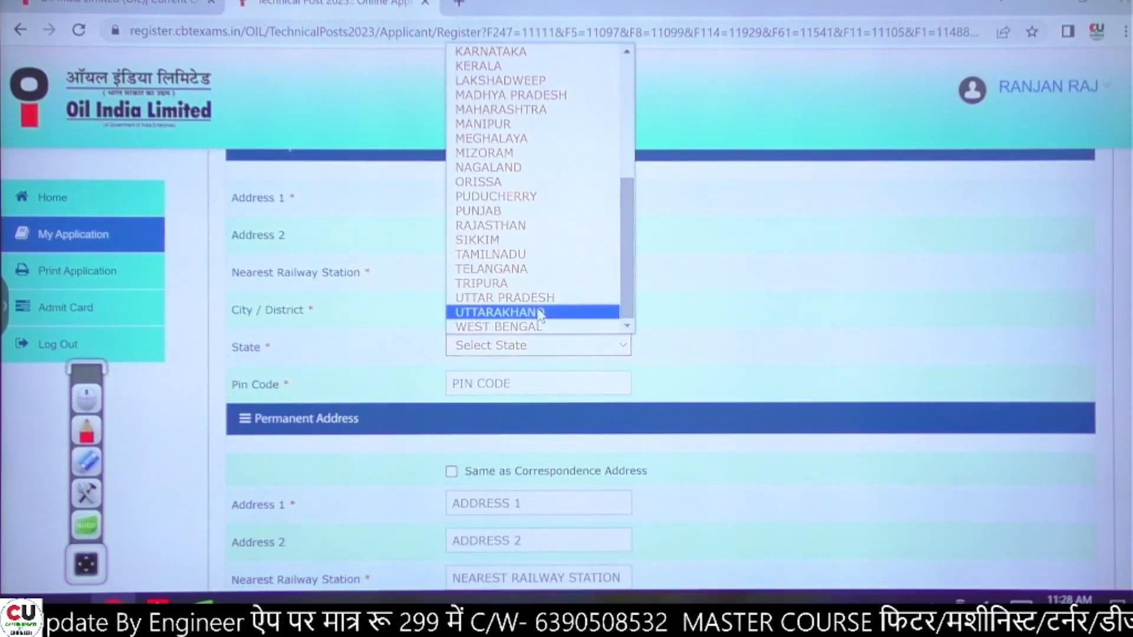
left_click(541, 314)
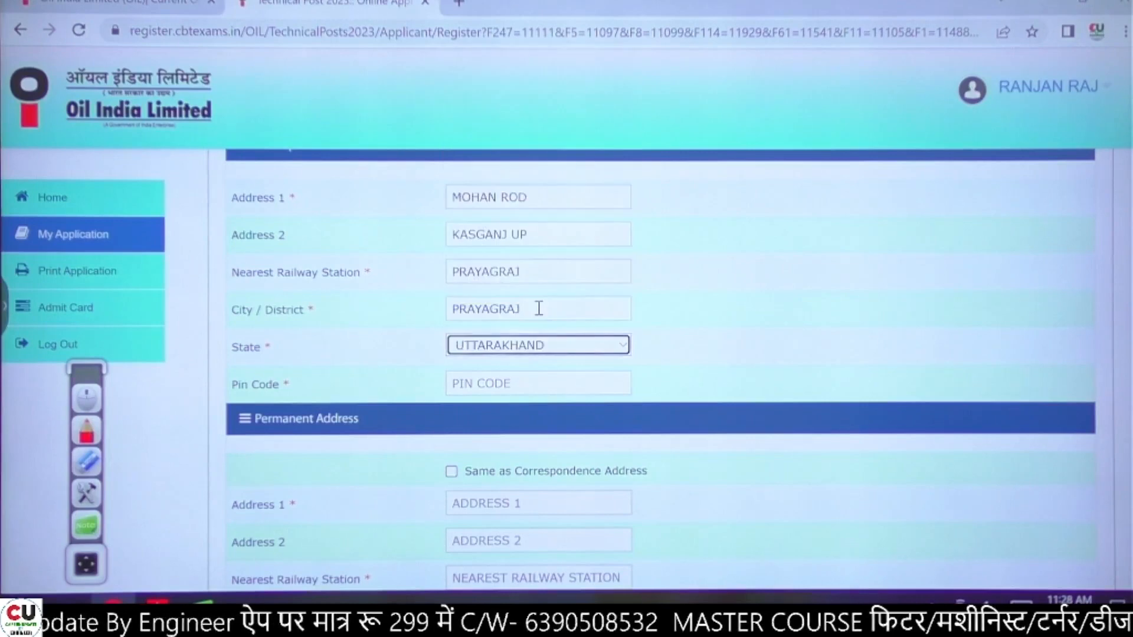
- Enter the correspondence address PIN code and set the permanent address to be the same as the correspondence address
left_click(489, 390)
type("211458")
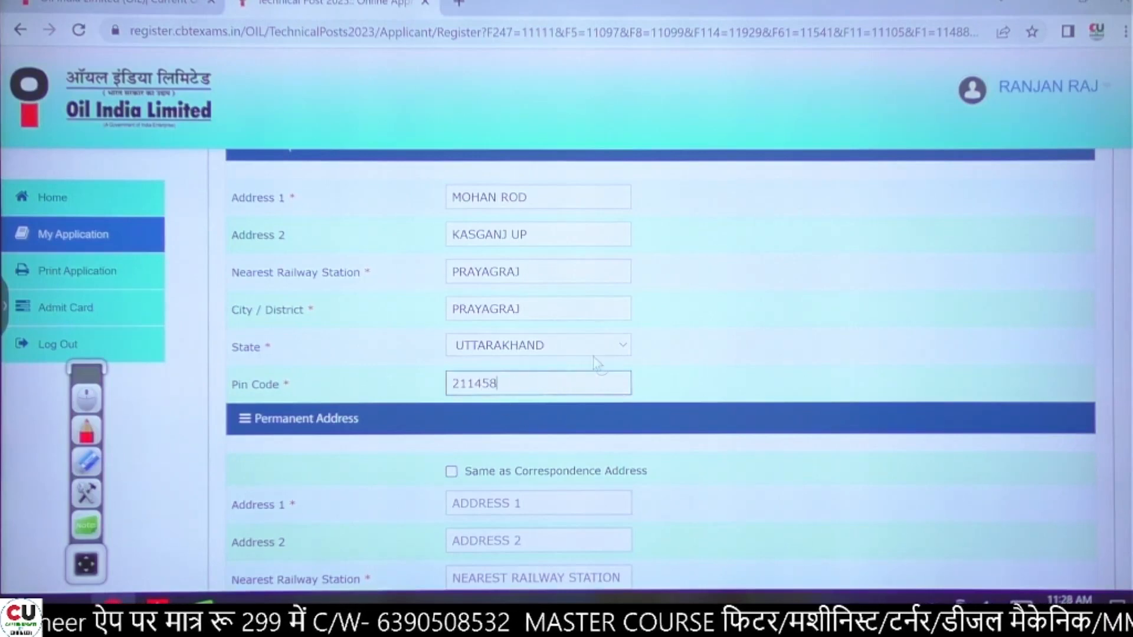
scroll(1061, 311, "down", 3)
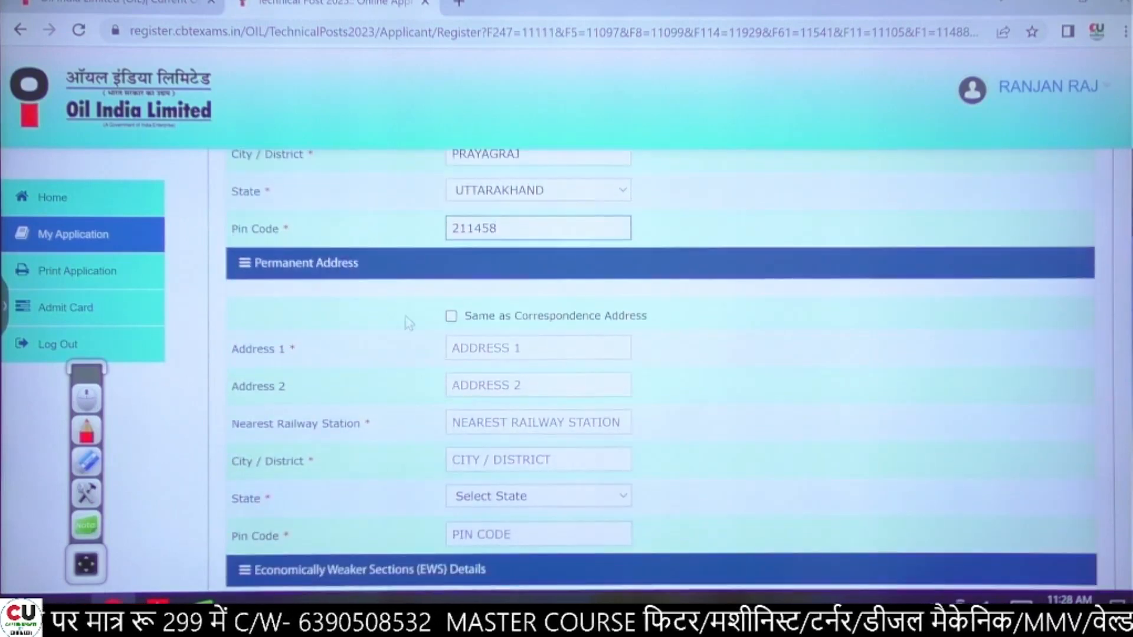
left_click(451, 318)
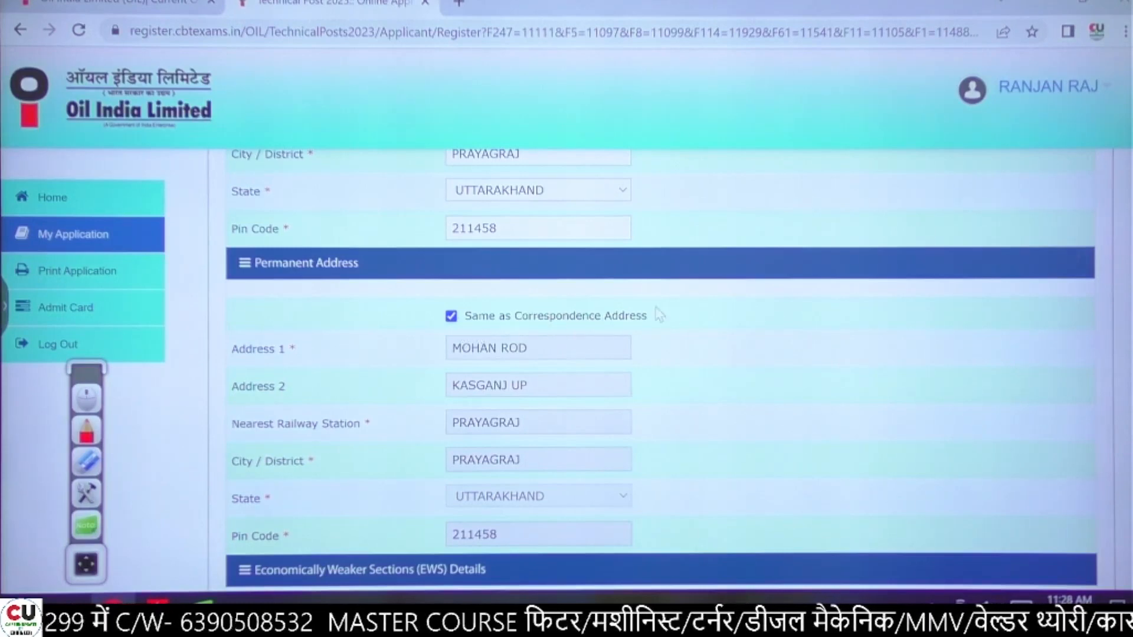
left_click(86, 434)
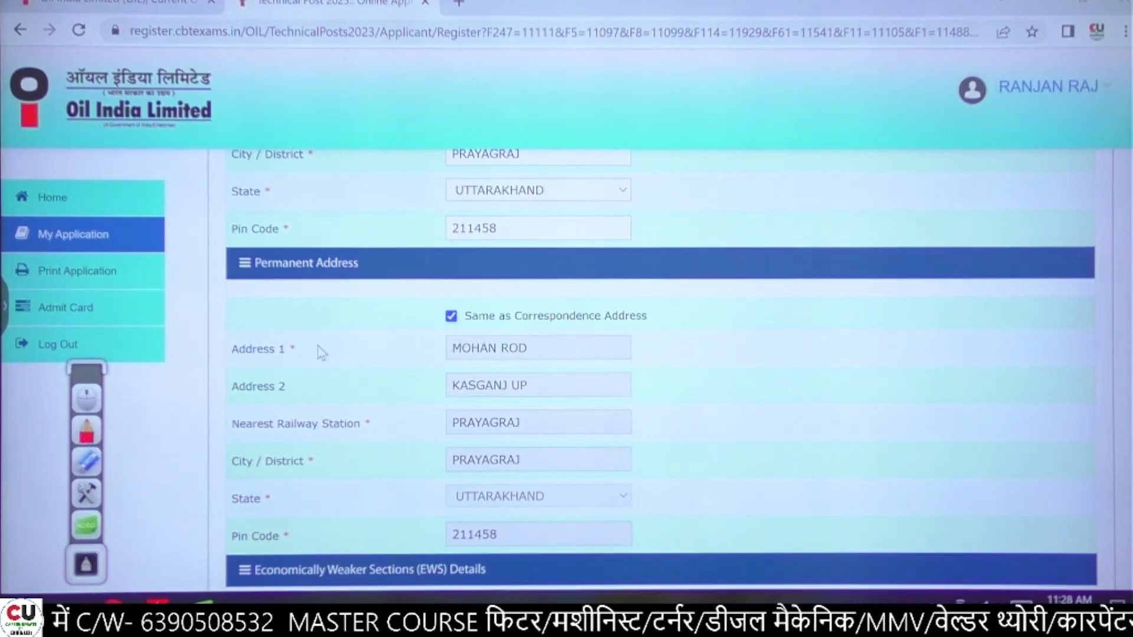
mouse_move(464, 293)
left_mouse_down()
mouse_move(431, 318)
mouse_move(513, 329)
mouse_move(449, 281)
left_mouse_up()
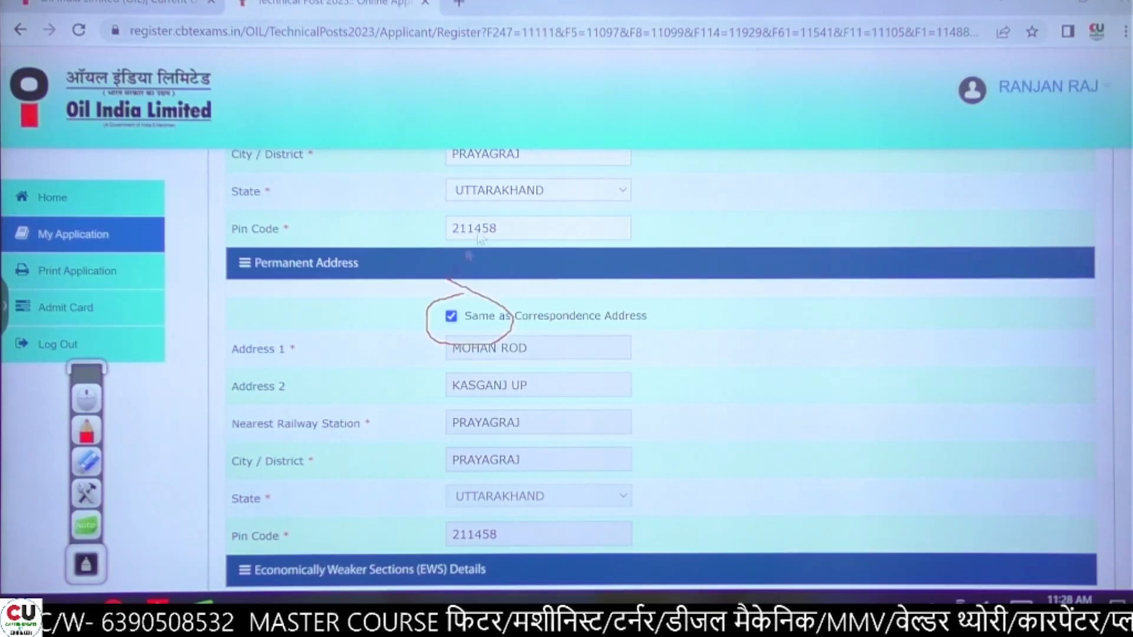
left_click_drag(452, 390, 452, 528)
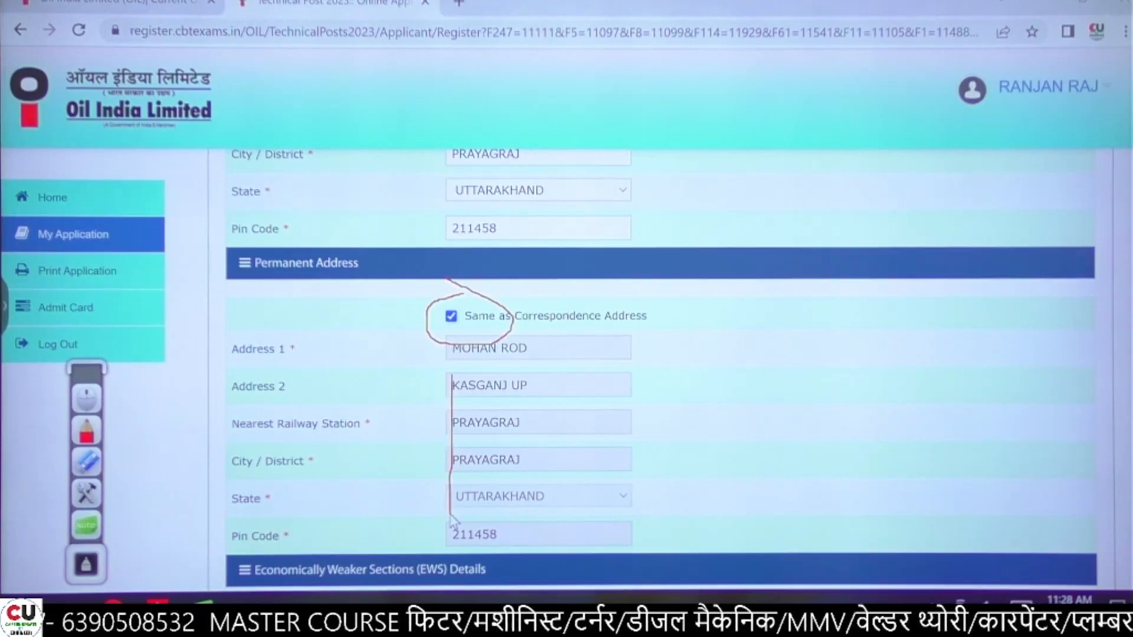
left_click(86, 398)
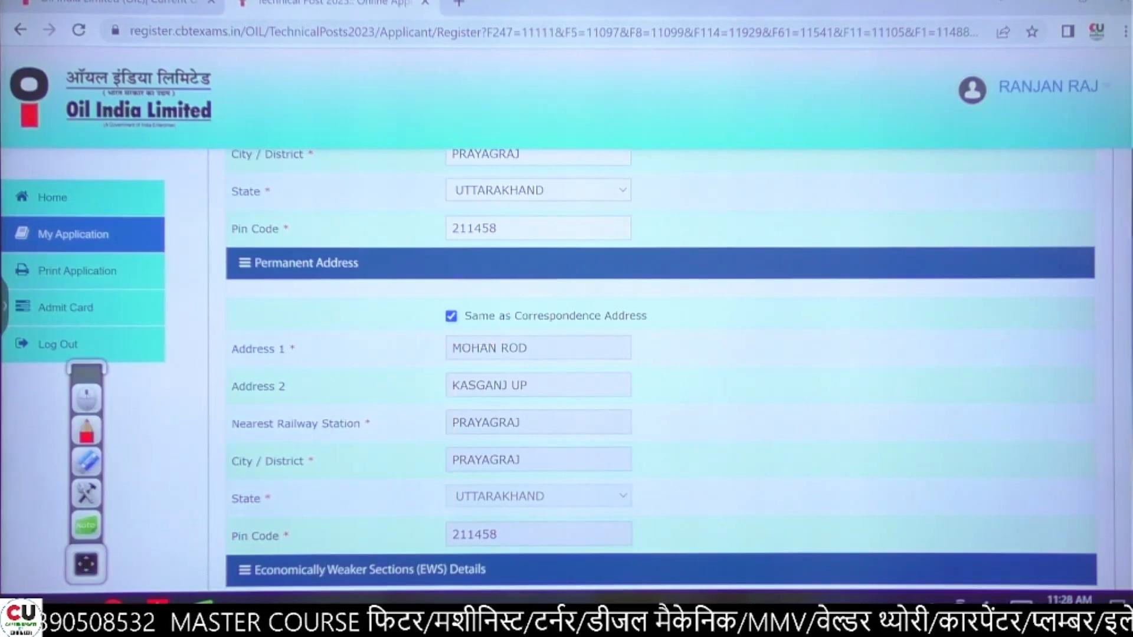
scroll(661, 354, "down", 5)
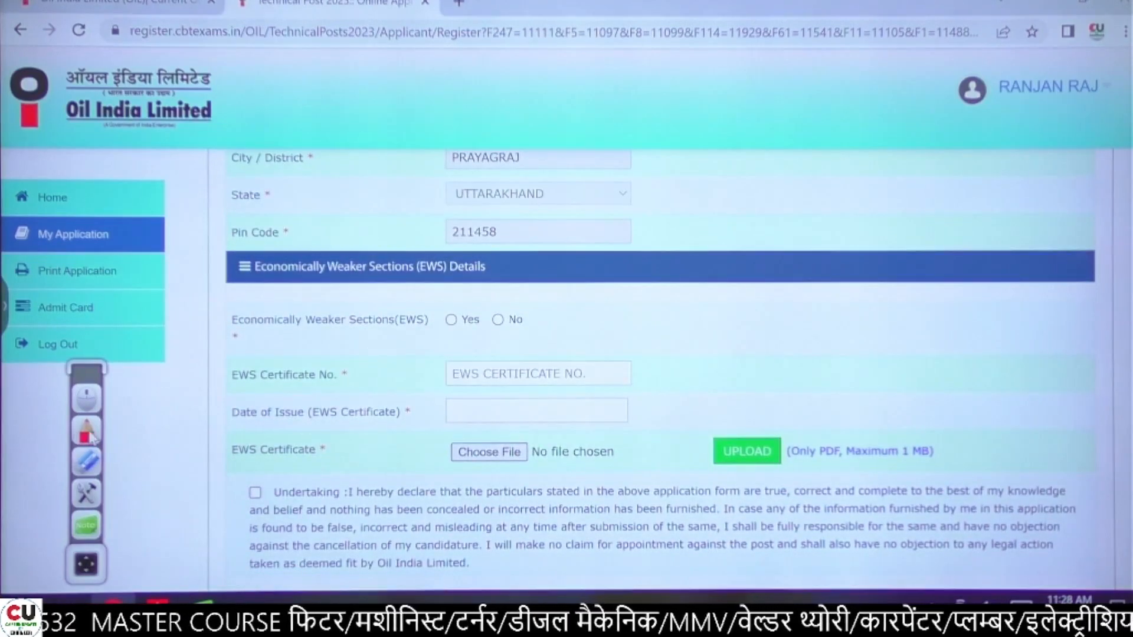
left_click(87, 431)
left_click_drag(211, 316, 302, 305)
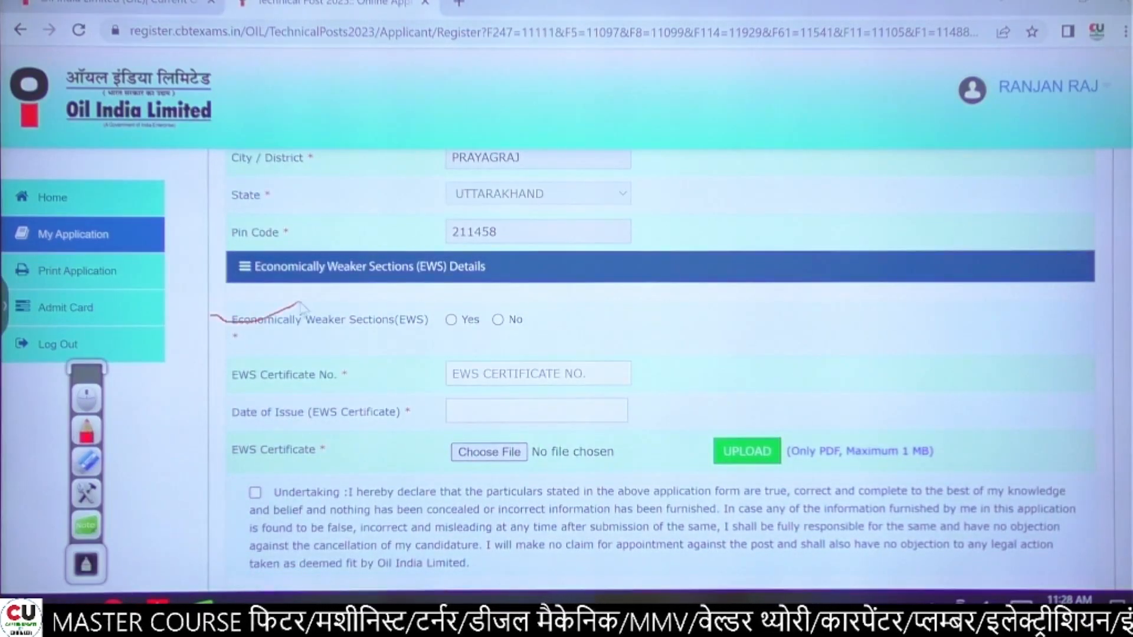
left_click_drag(211, 317, 330, 304)
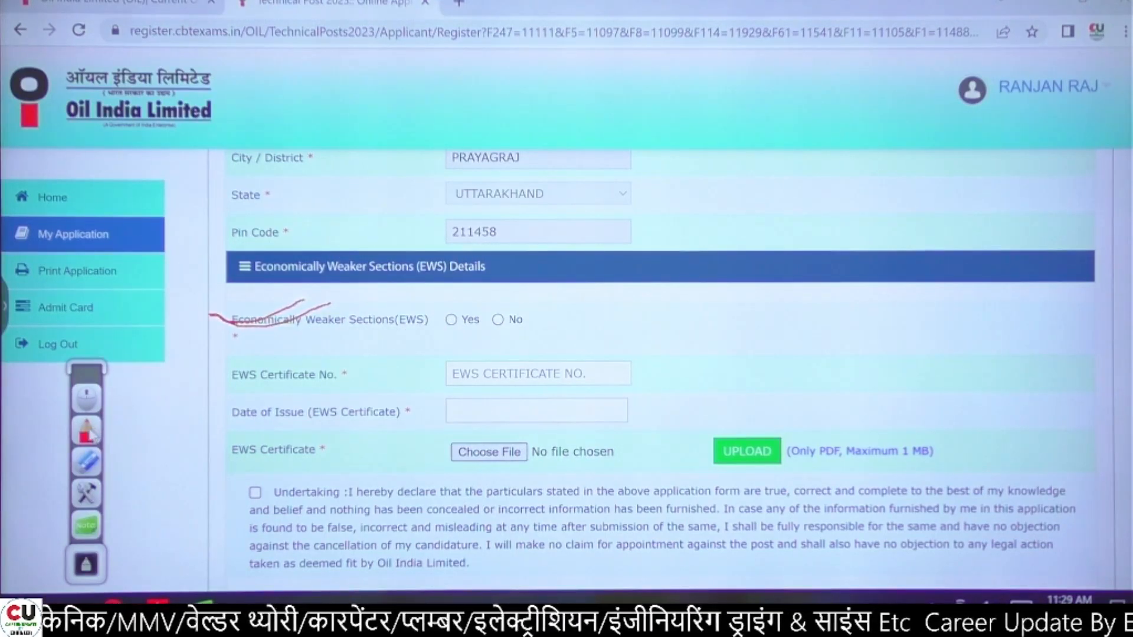
left_click(87, 432)
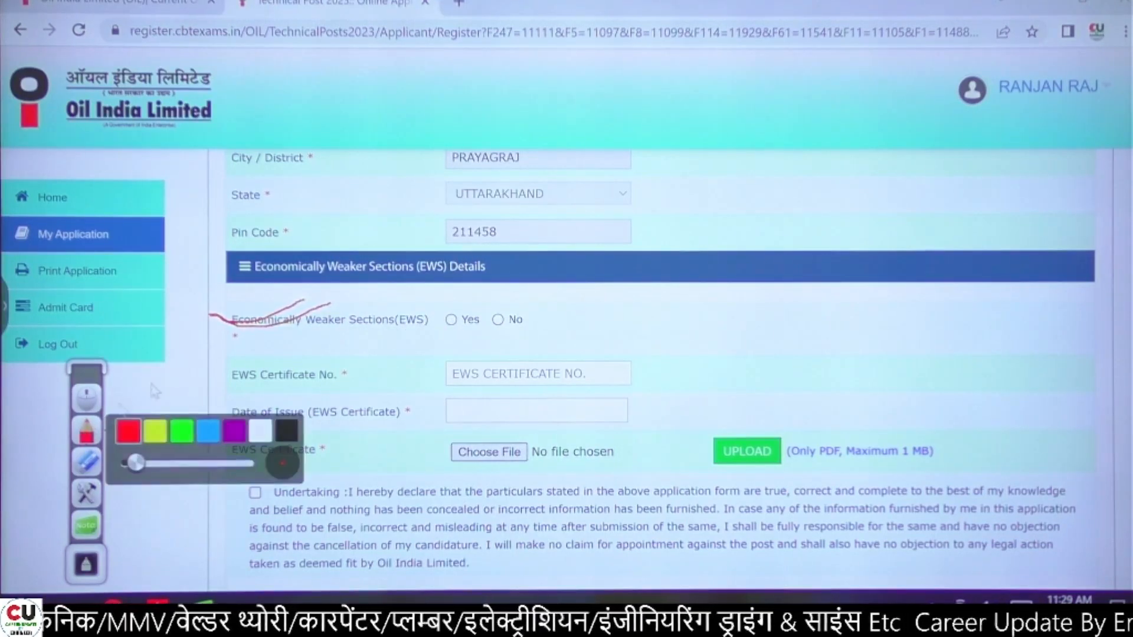
left_click(127, 432)
left_click_drag(276, 329, 433, 334)
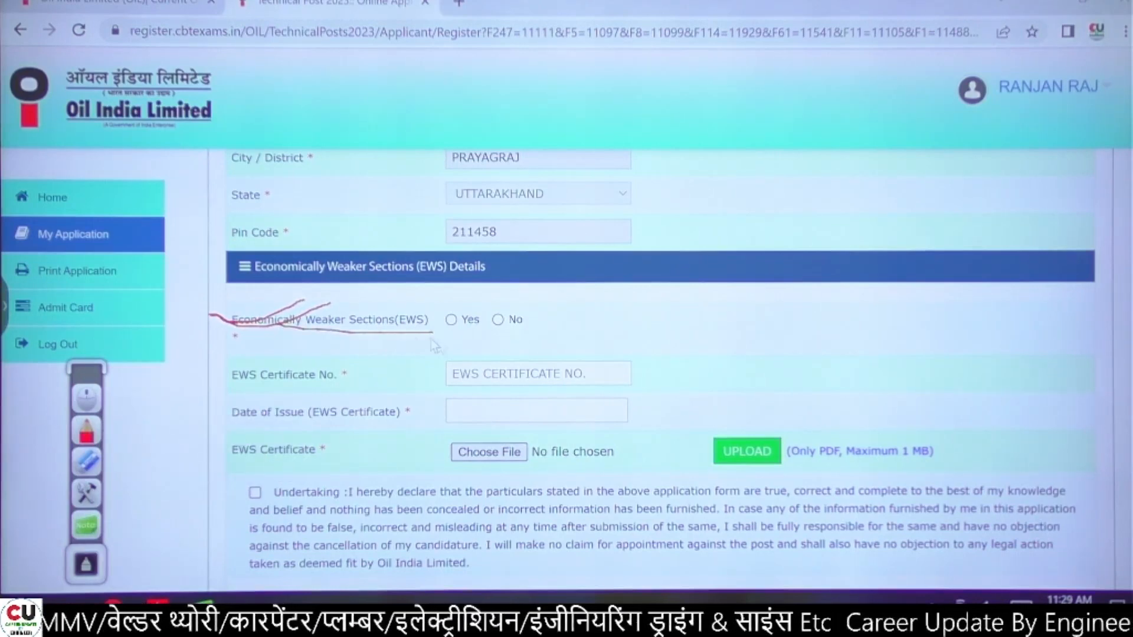
left_click(92, 399)
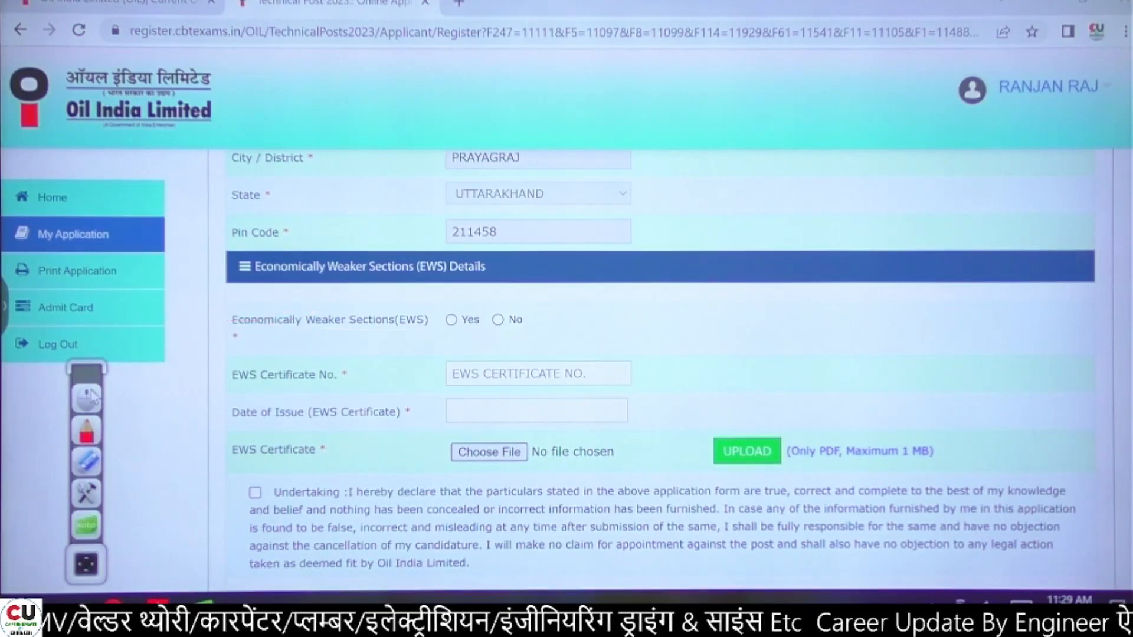
- Answer No to the Economically Weaker Sections (EWS) question
left_click(497, 322)
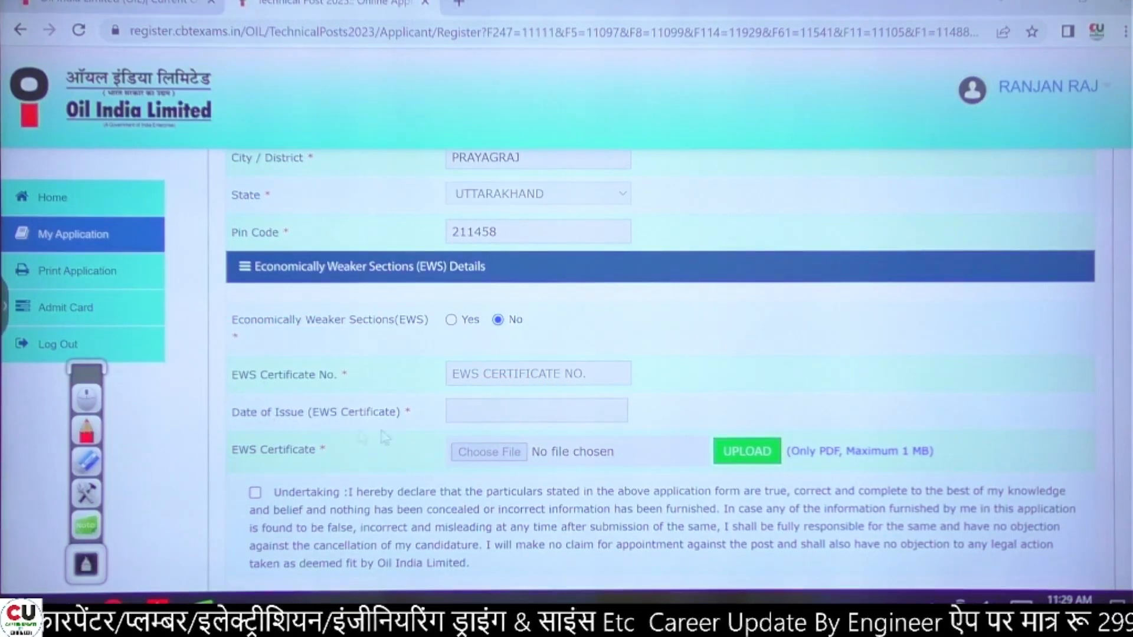
left_click_drag(450, 412, 570, 413)
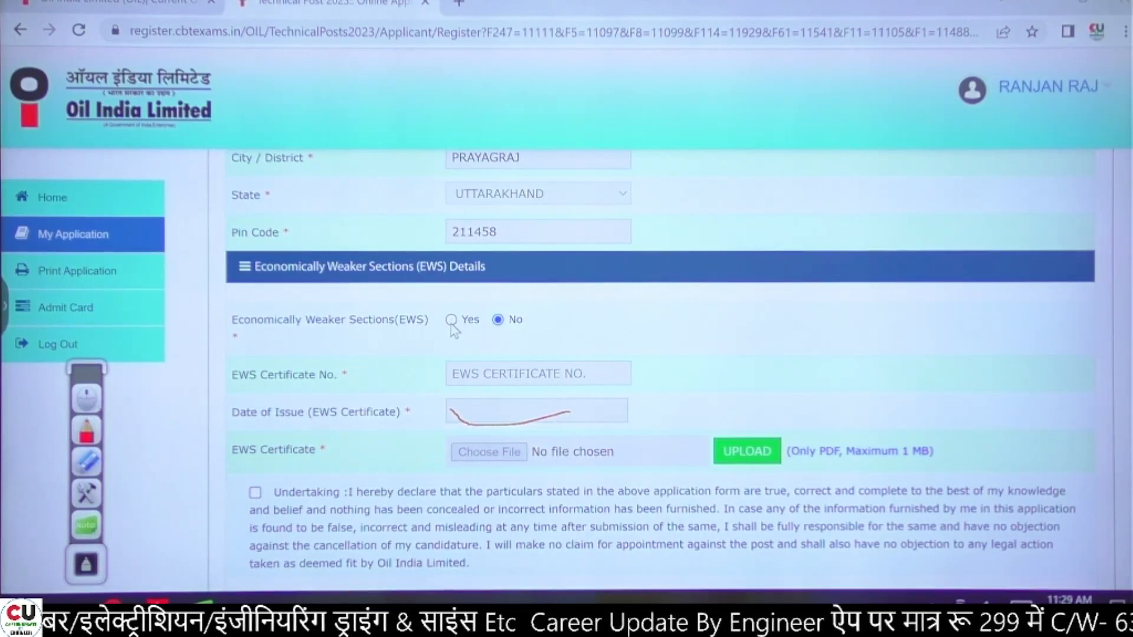
left_click(91, 402)
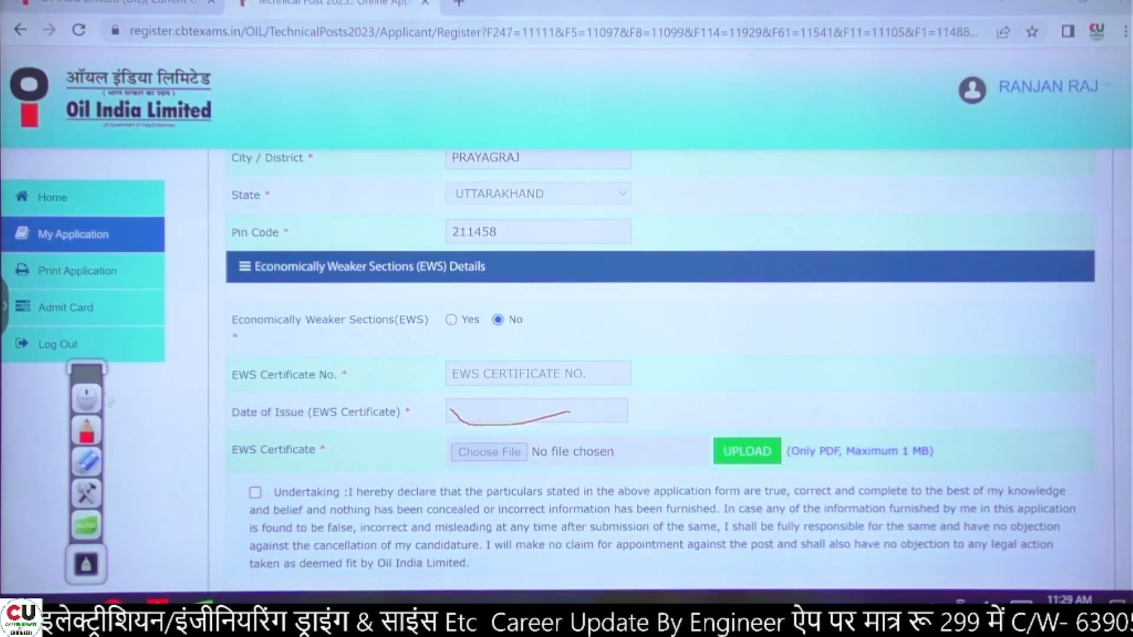
- Answer Yes to the EWS question and enter 1234 as the EWS certificate number
left_click(452, 321)
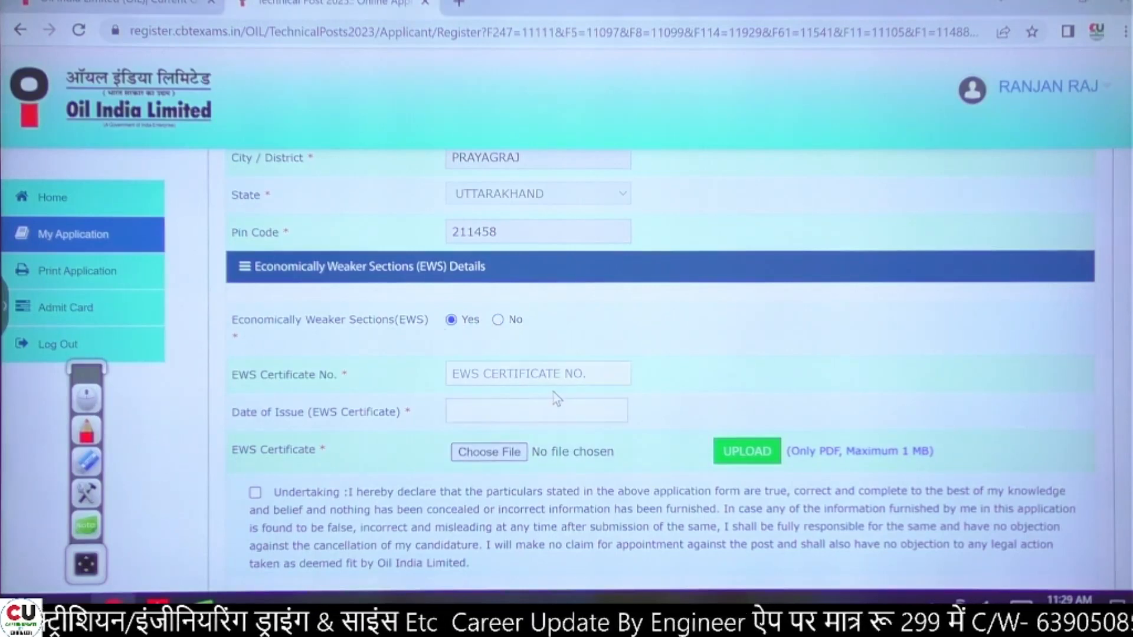
left_click(518, 378)
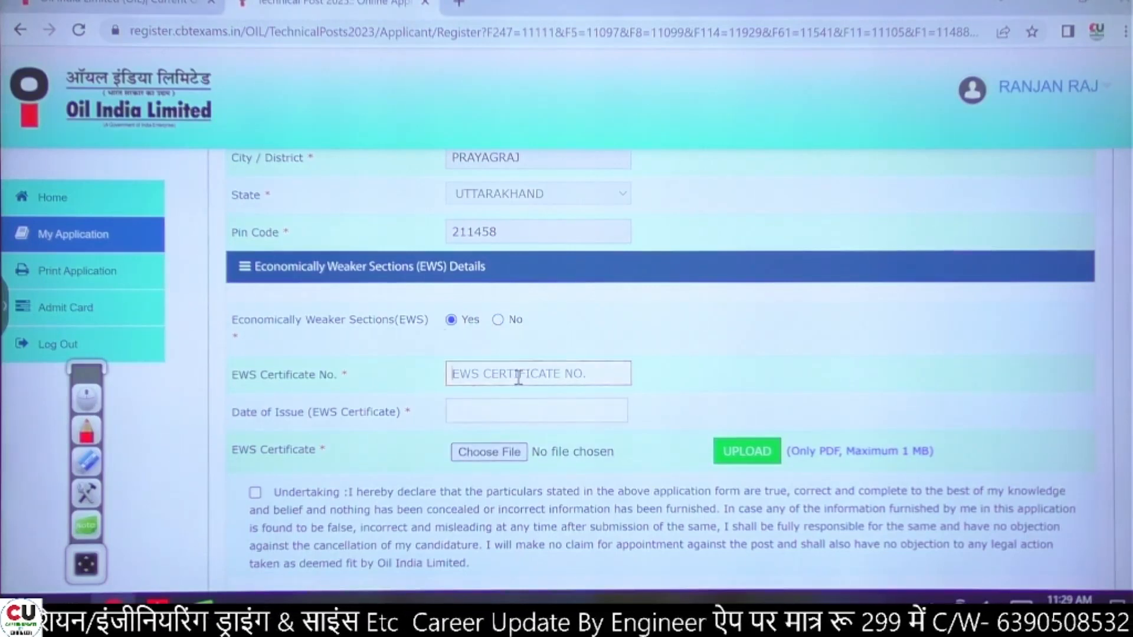
type("12")
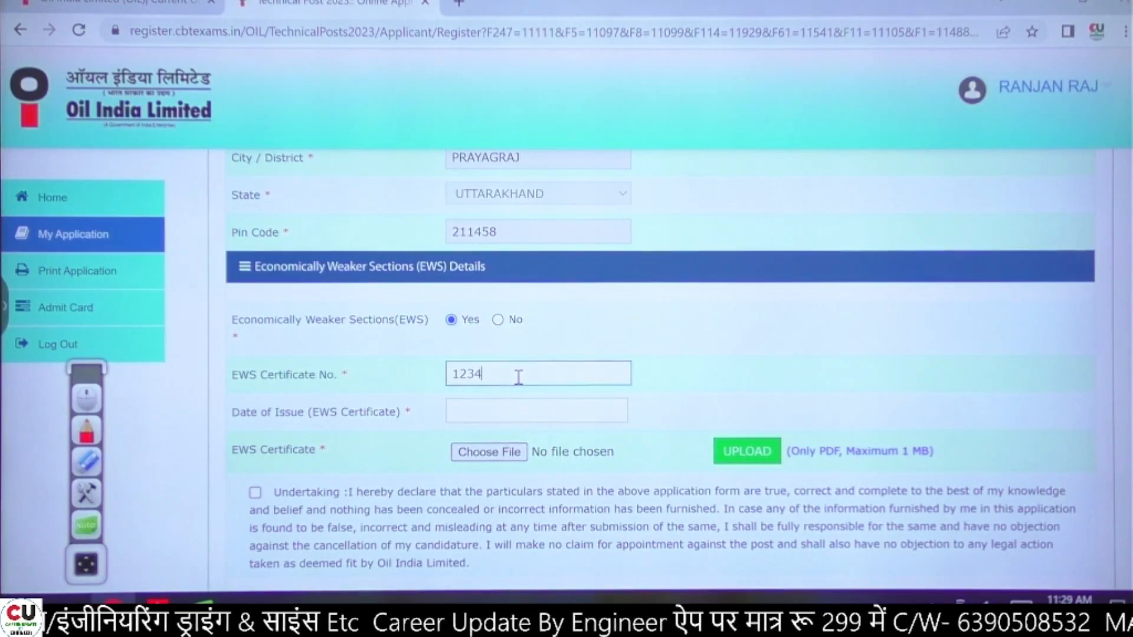
type("34")
- Set the EWS certificate date of issue to 15/02/2023 using the date picker
left_click(502, 417)
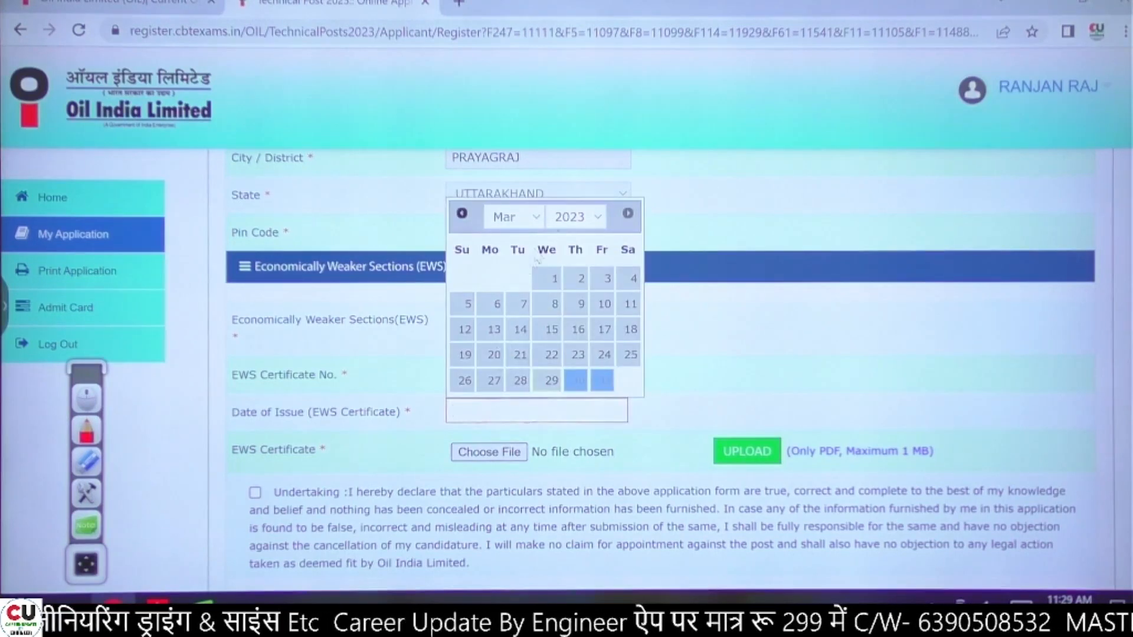
left_click(530, 218)
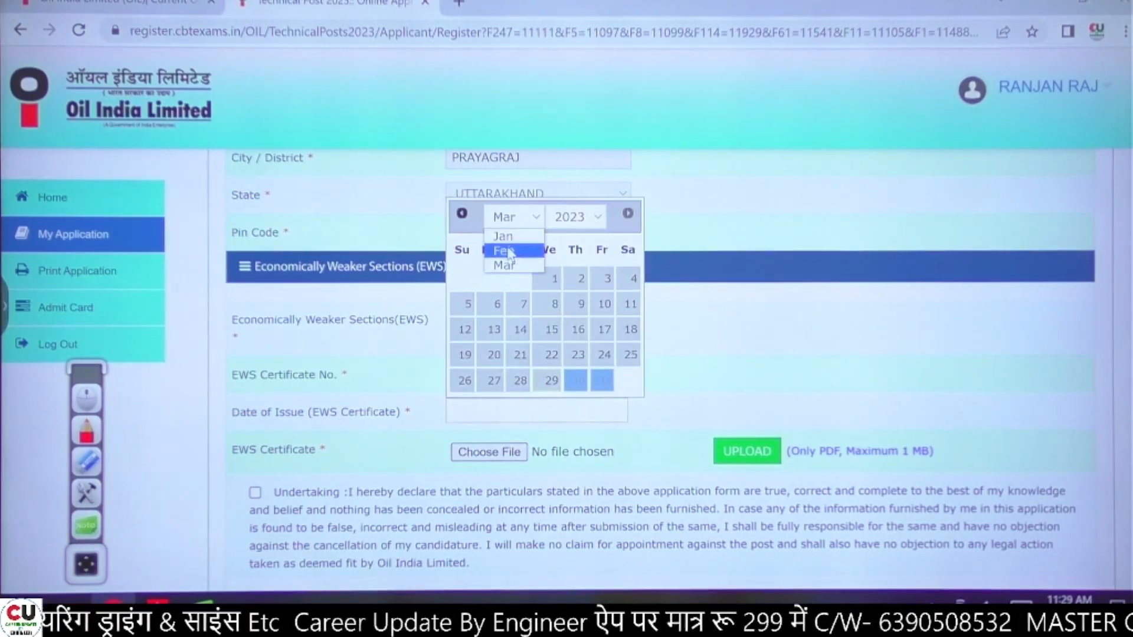
left_click(508, 252)
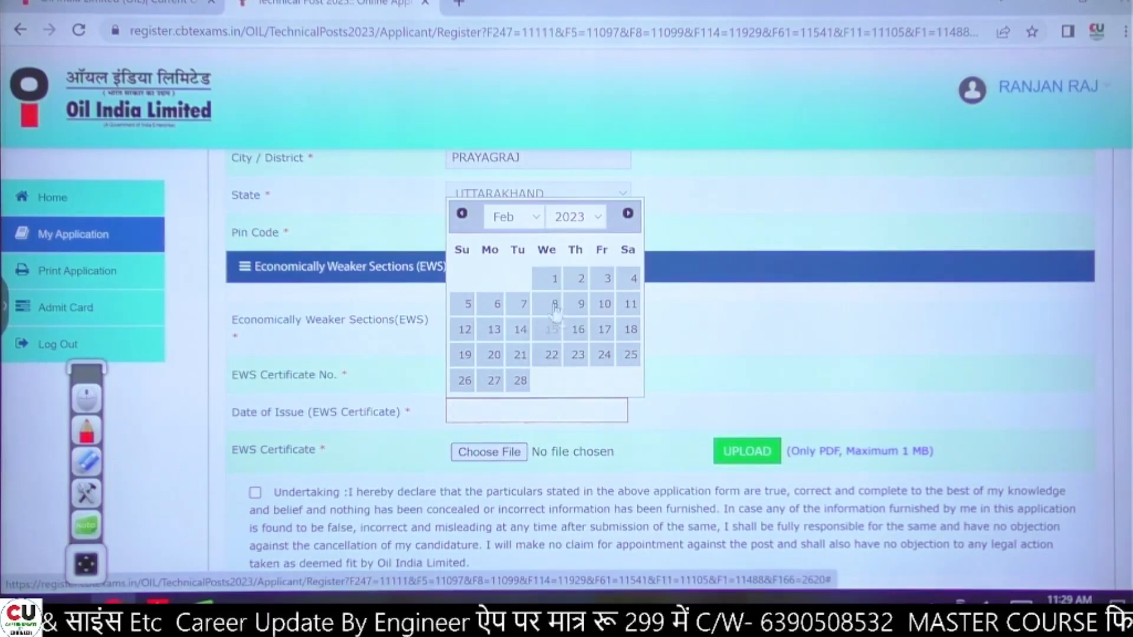
left_click(531, 217)
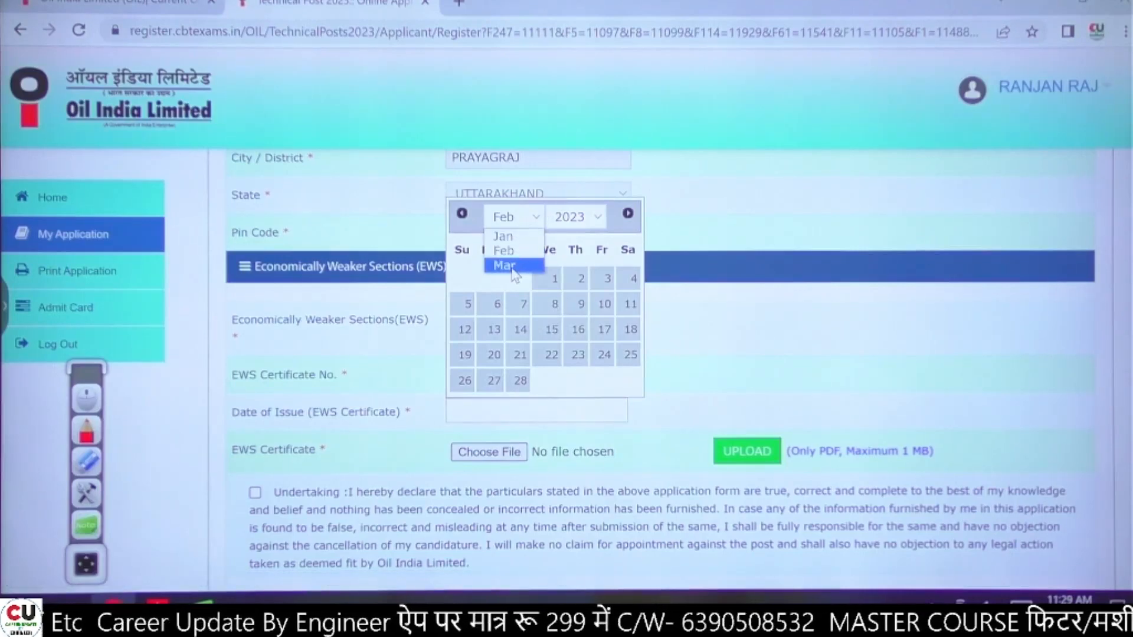
left_click(503, 250)
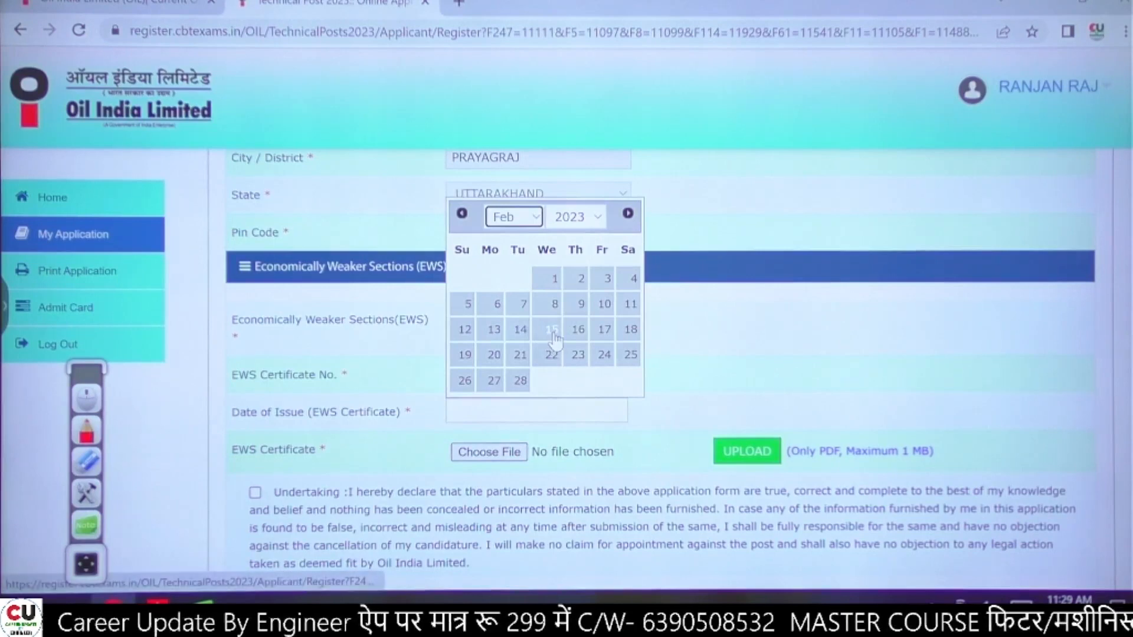
left_click(552, 331)
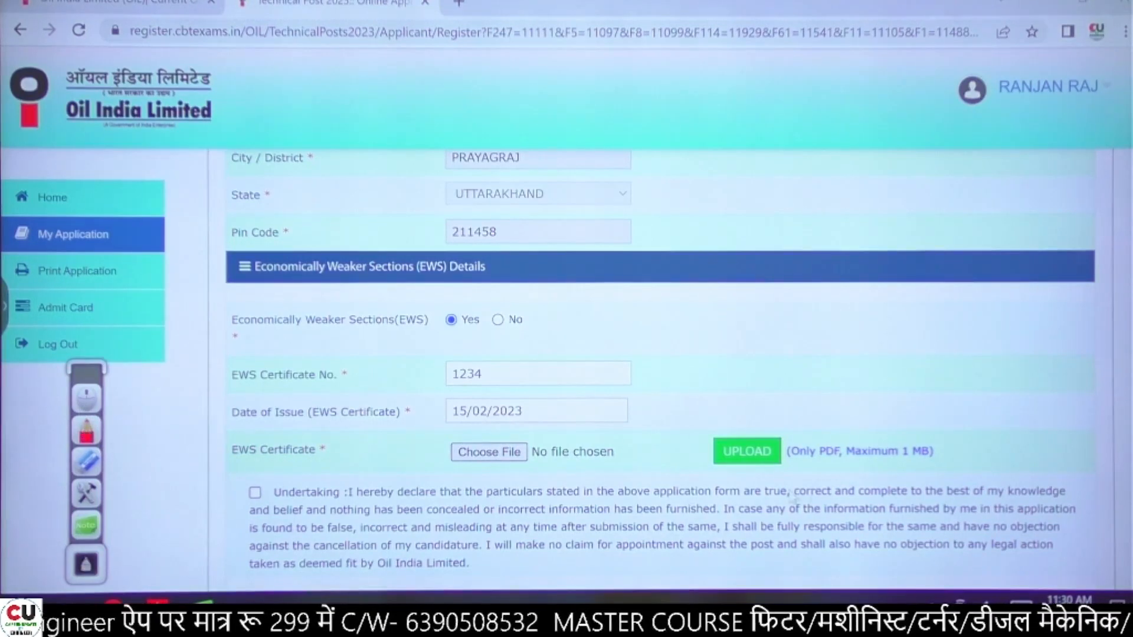
- Choose the file 'welder theory class 27.pdf' from Downloads and upload it as the EWS certificate
mouse_move(806, 464)
left_mouse_down()
mouse_move(893, 471)
mouse_move(950, 452)
mouse_move(800, 426)
mouse_move(770, 472)
mouse_move(941, 477)
left_mouse_up()
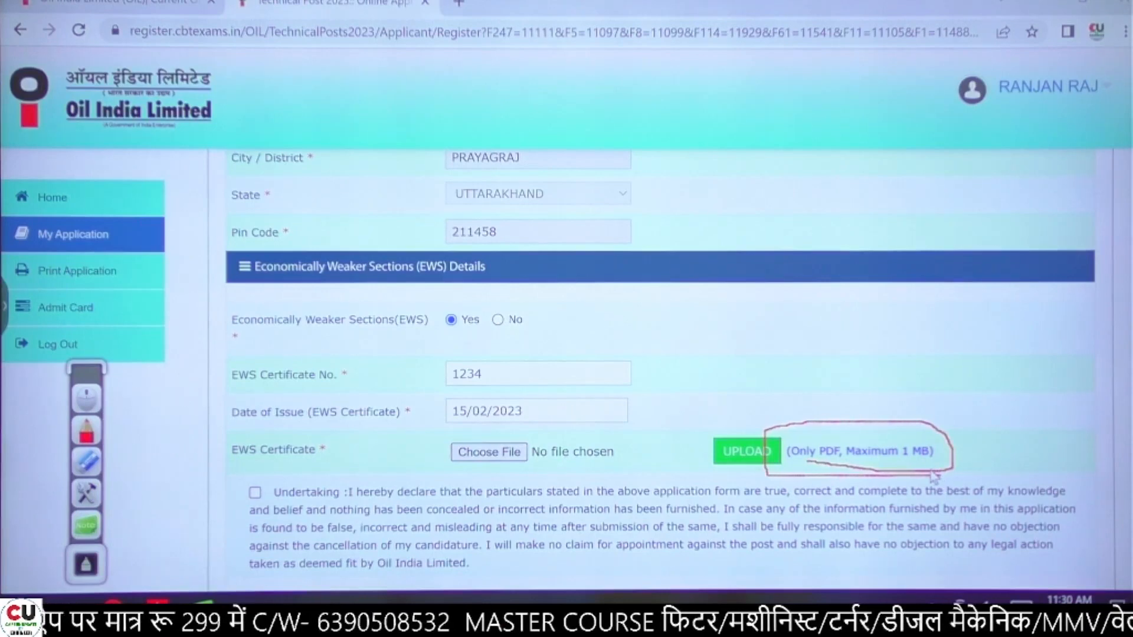
left_click(90, 404)
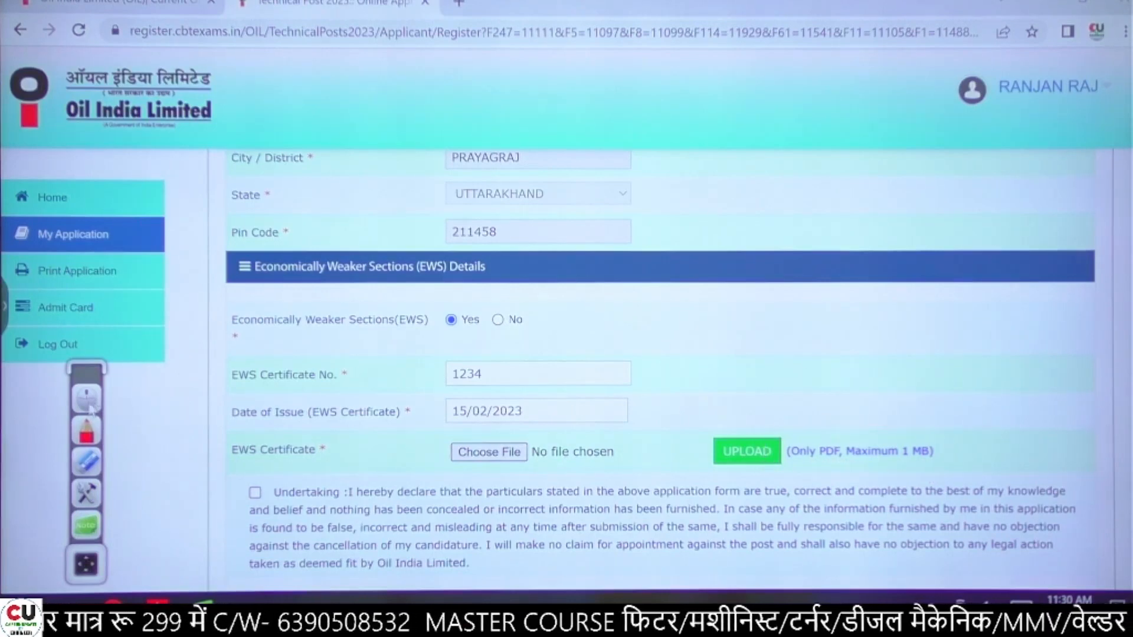
left_click(490, 453)
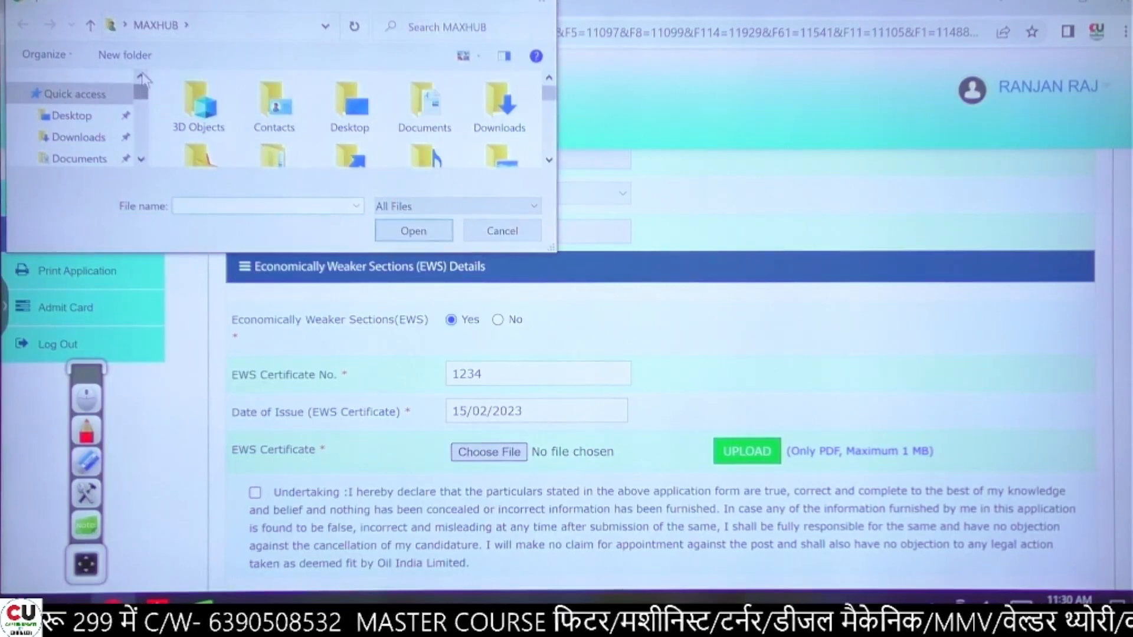
mouse_move(139, 89)
left_mouse_down()
mouse_move(140, 99)
mouse_move(138, 88)
left_mouse_up()
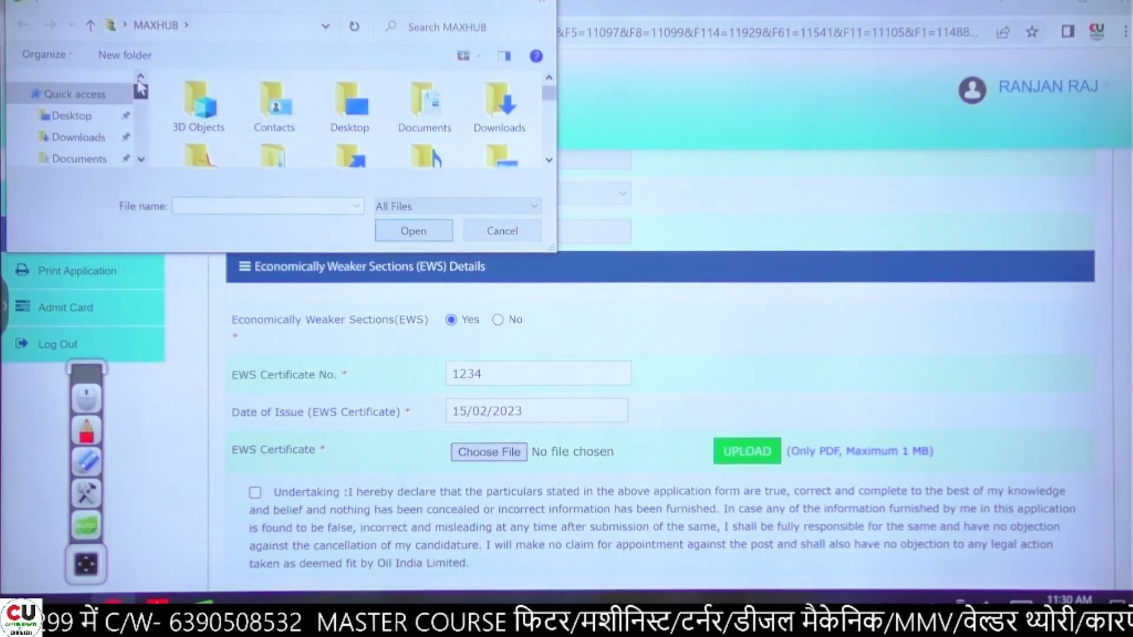
left_click(88, 139)
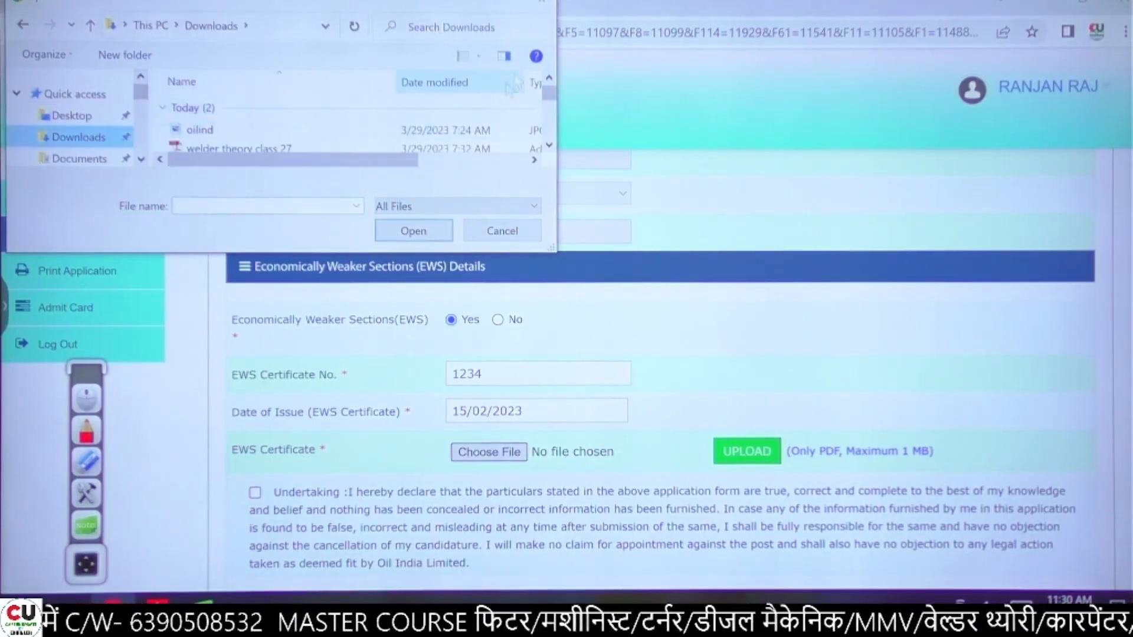
left_click(283, 148)
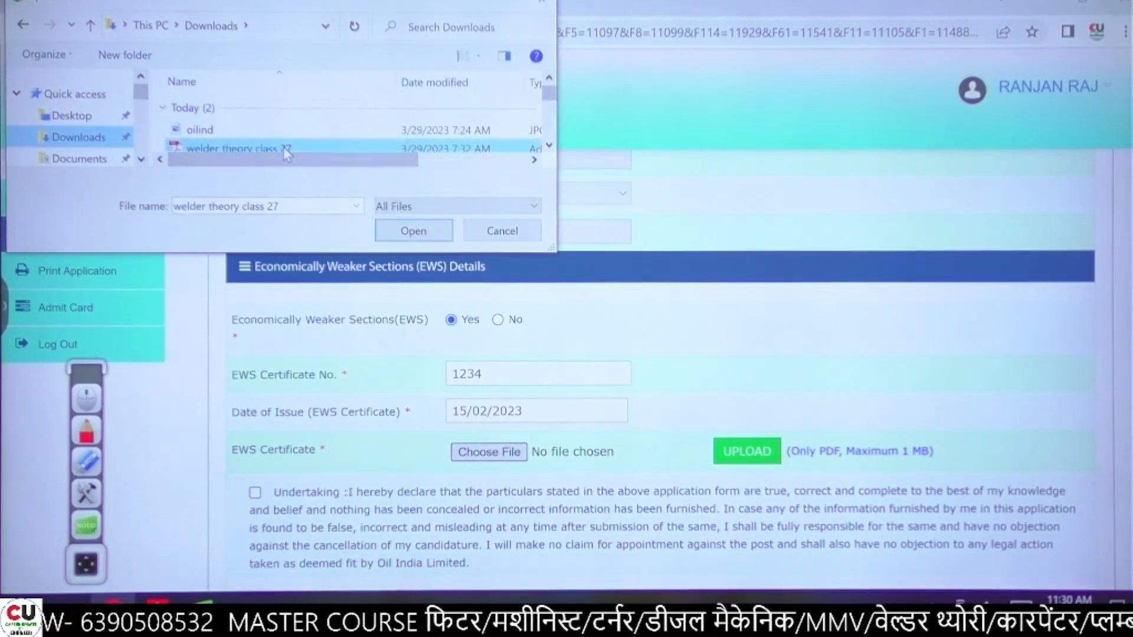
left_click(413, 232)
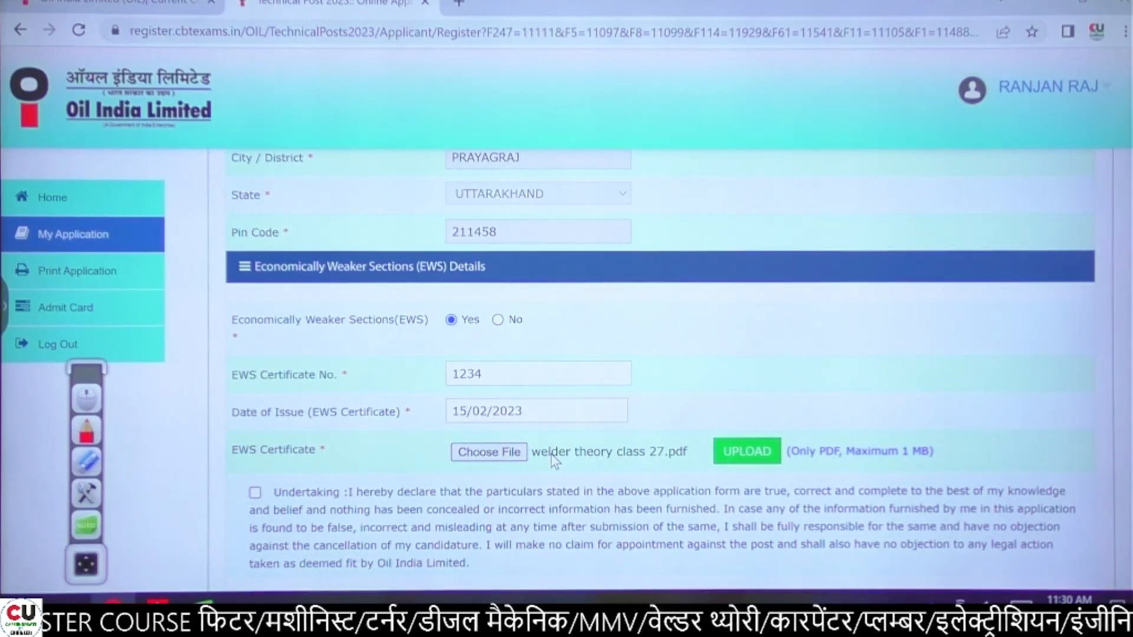
left_click(747, 452)
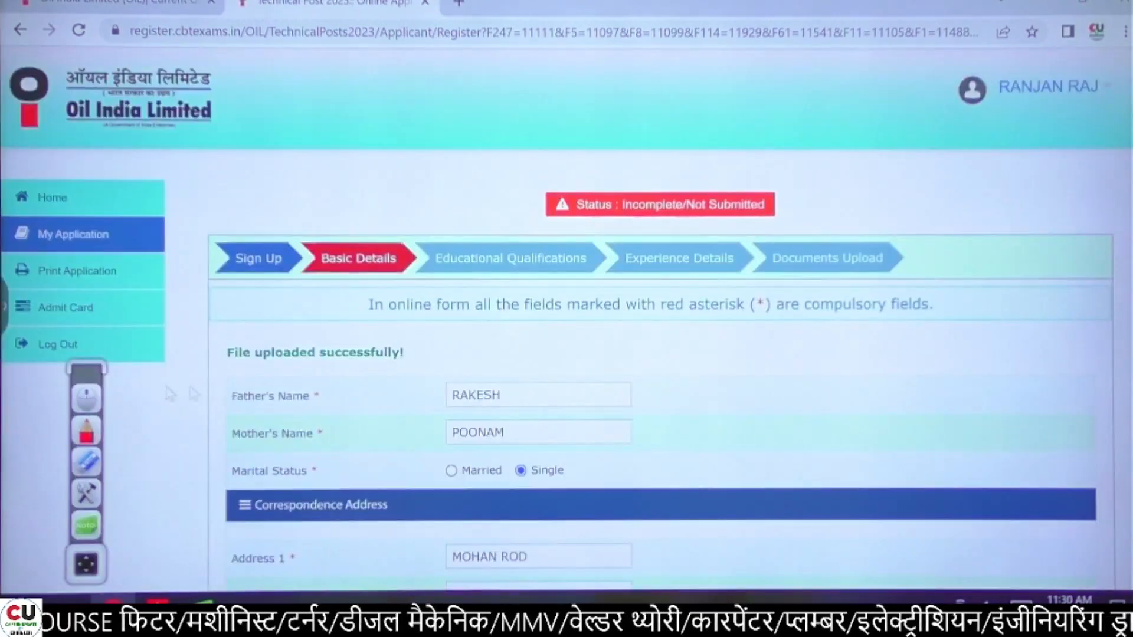
- Accept the undertaking declaration and save the basic details, declining the browser's offer to save the address
mouse_move(442, 339)
left_mouse_down()
mouse_move(221, 330)
mouse_move(292, 385)
mouse_move(433, 349)
left_mouse_up()
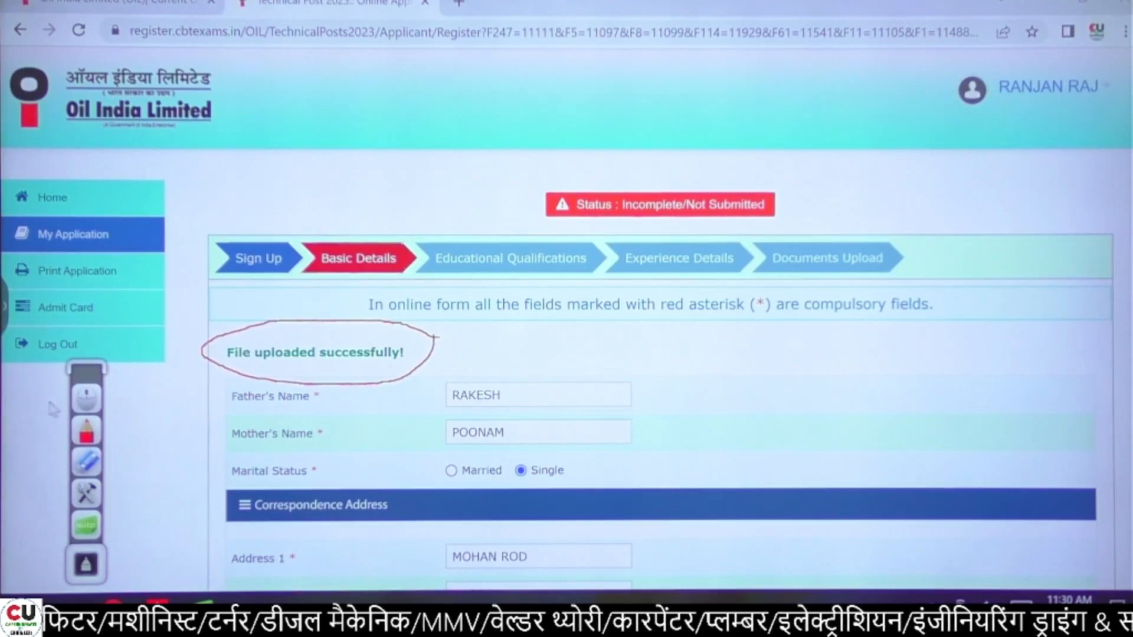
left_click(86, 397)
scroll(769, 403, "down", 10)
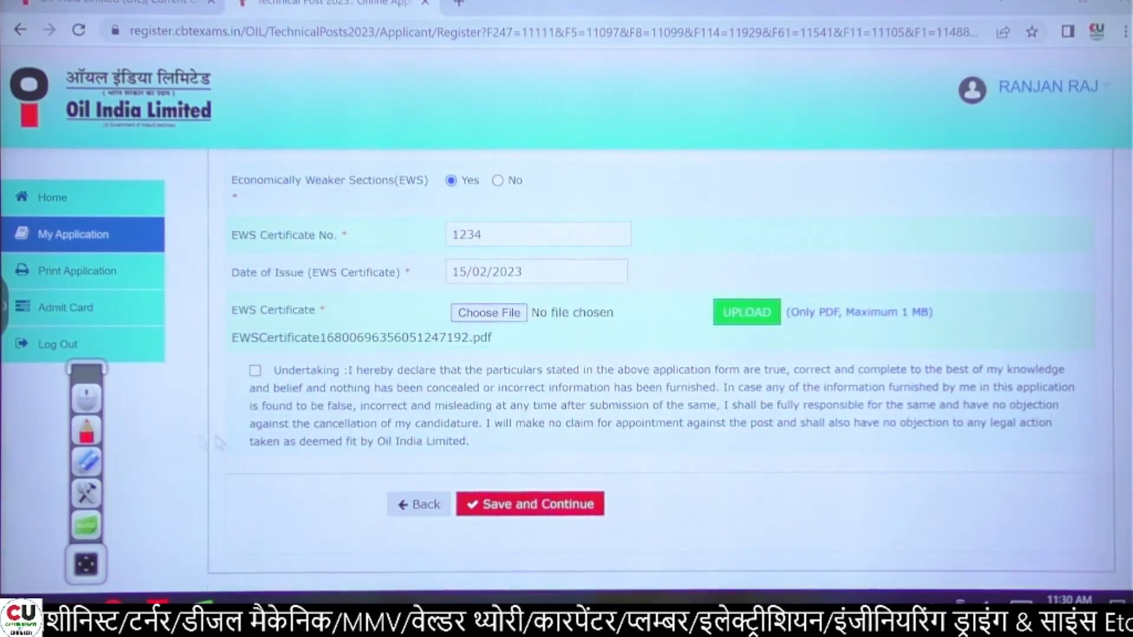
left_click(88, 437)
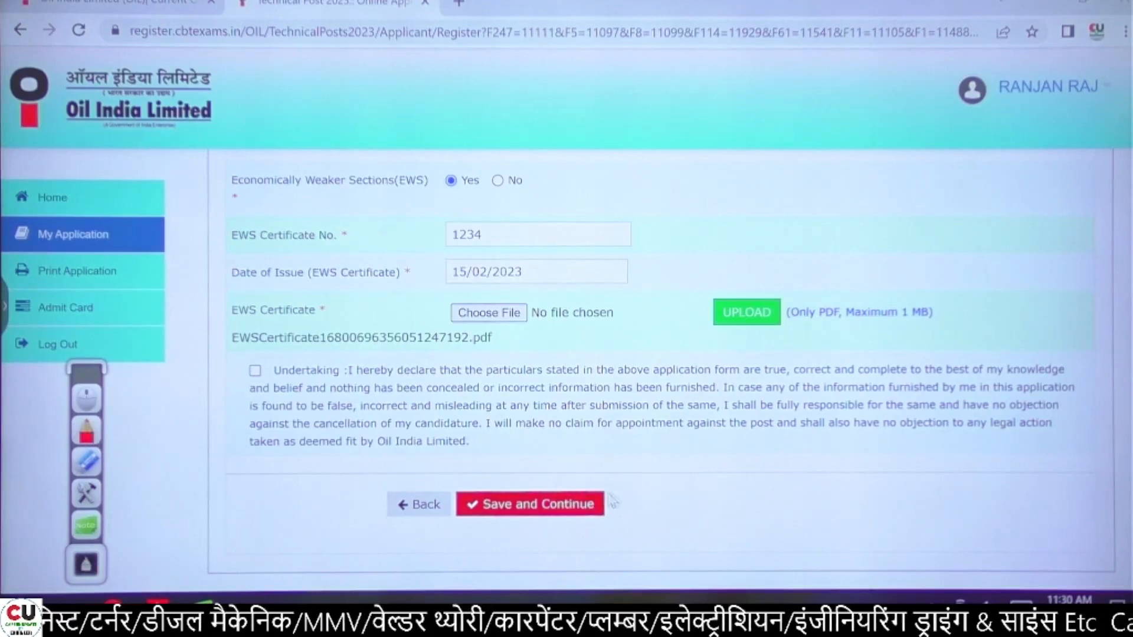
mouse_move(614, 491)
left_mouse_down()
mouse_move(420, 472)
mouse_move(589, 515)
left_mouse_up()
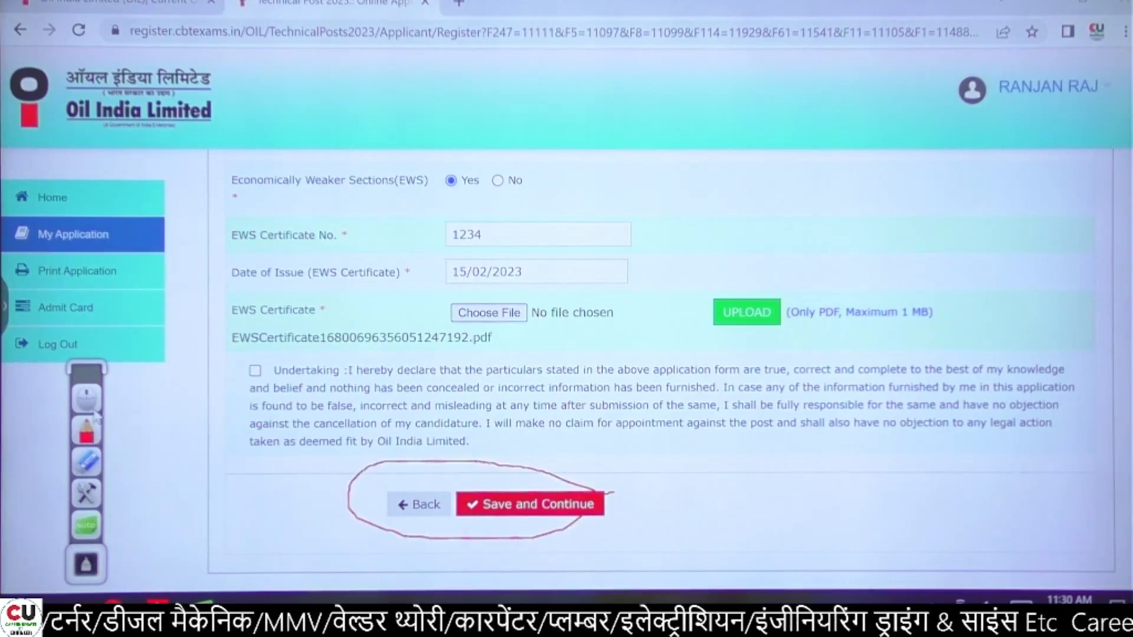
left_click(87, 399)
left_click(516, 507)
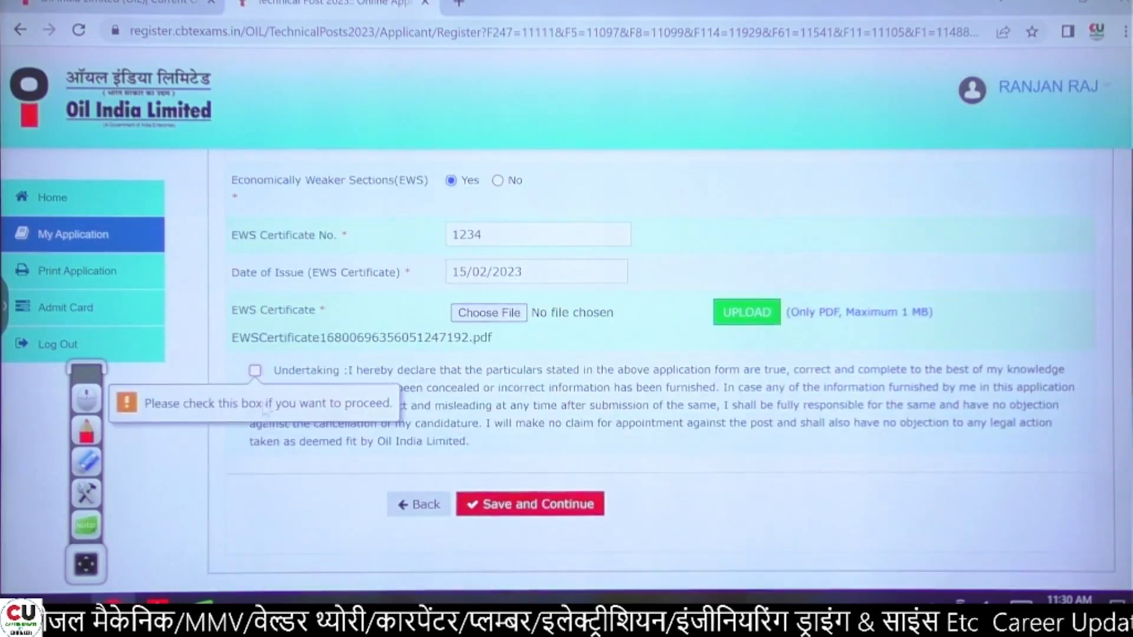
left_click(255, 372)
left_click(522, 505)
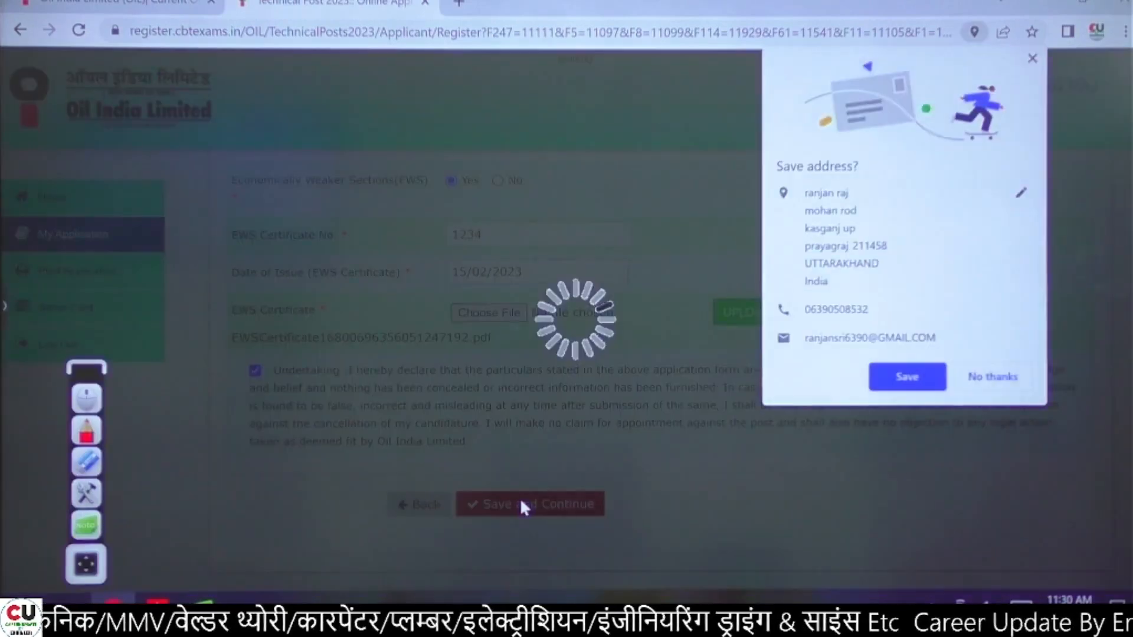
left_click(997, 379)
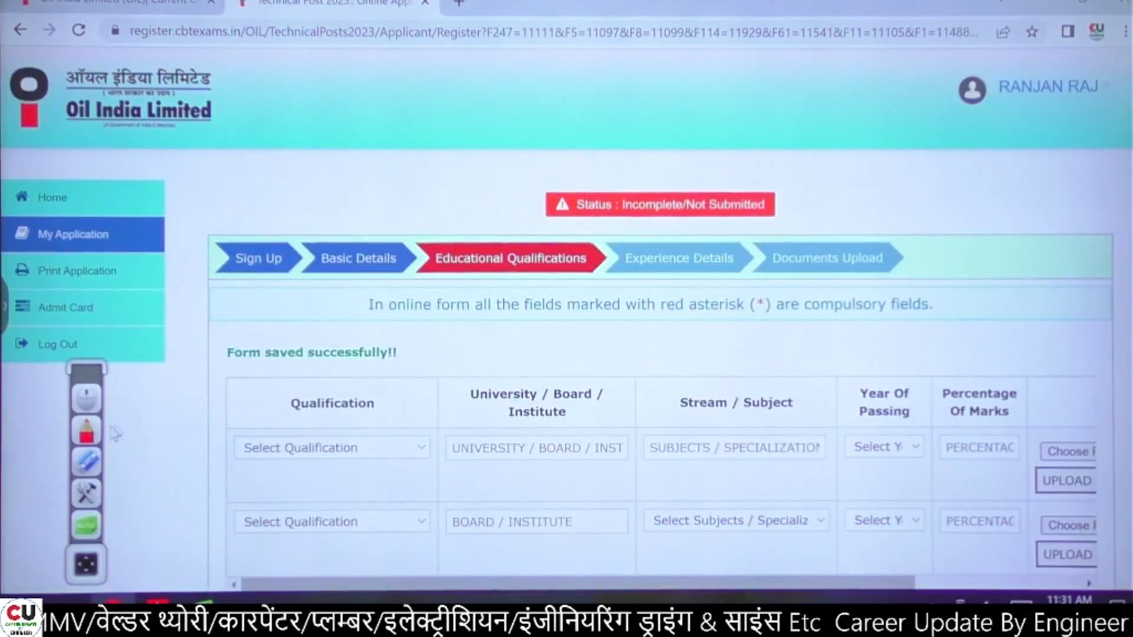
- Select 10th as the first qualification and enter HHHHHHHH as its university/board/institute
left_click(87, 431)
left_click_drag(231, 252, 452, 189)
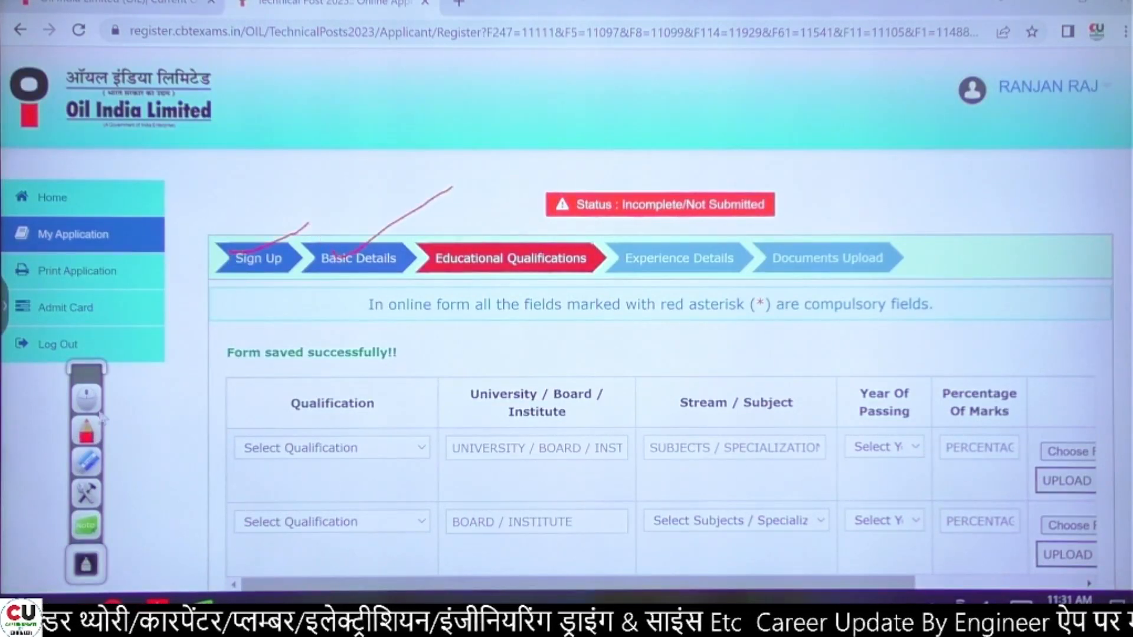
left_click(88, 400)
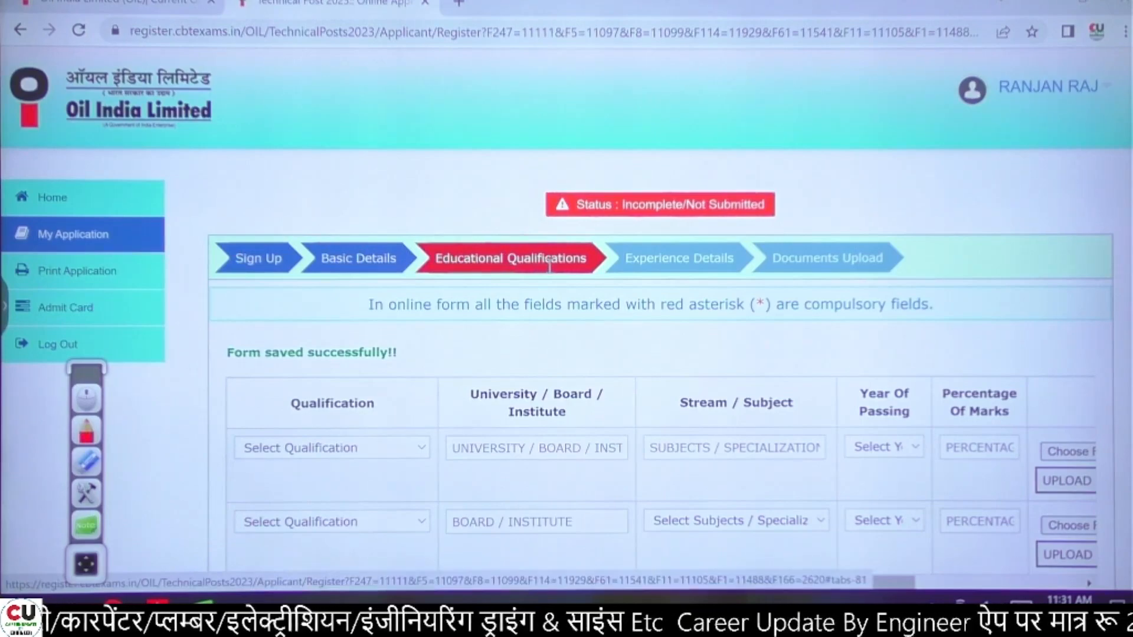
scroll(549, 265, "down", 3)
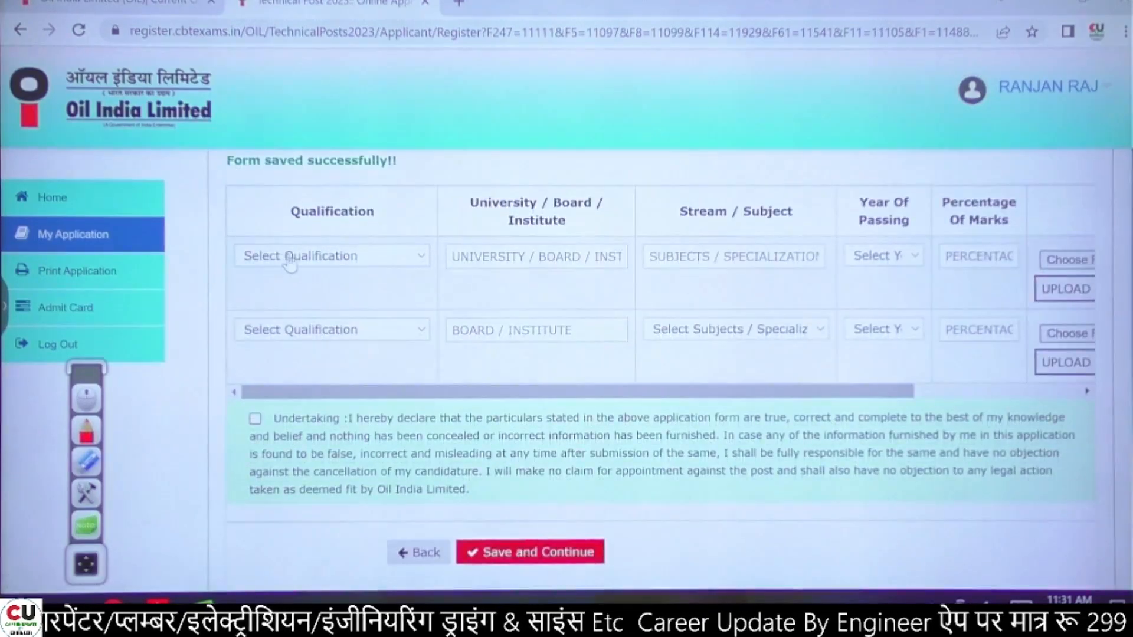
left_click(310, 255)
left_click(276, 291)
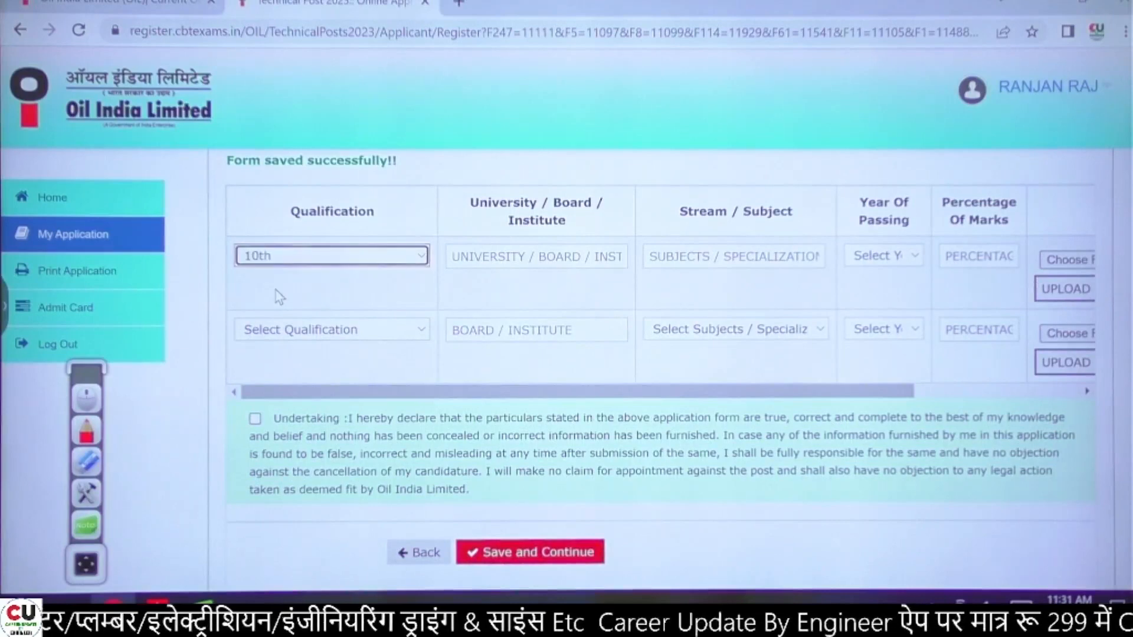
left_click(503, 260)
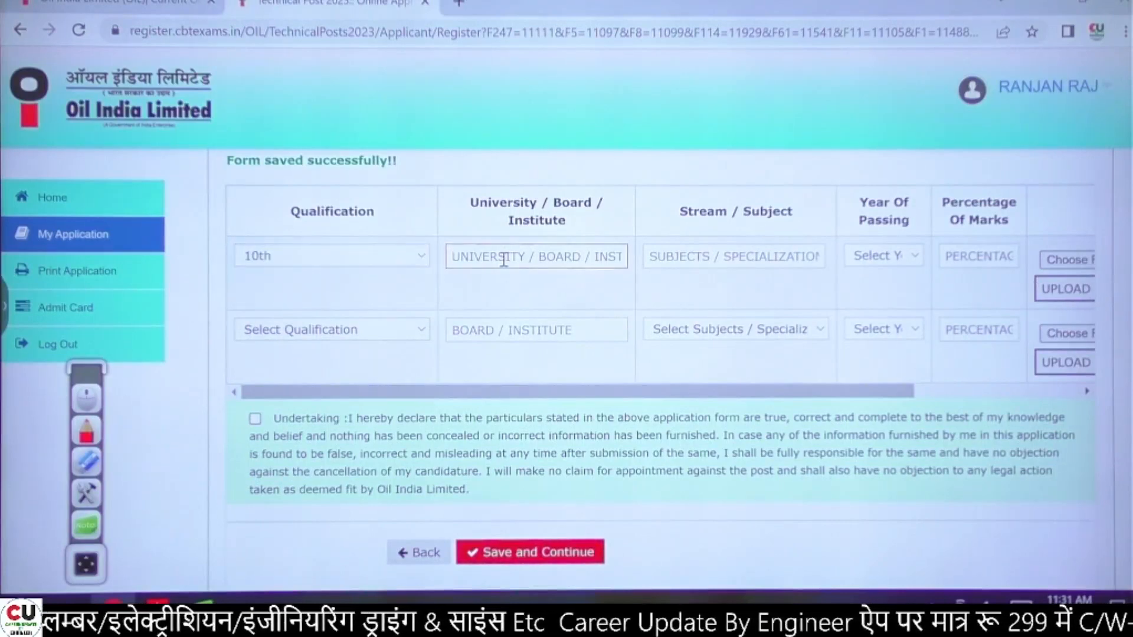
type("HHHHHHHH")
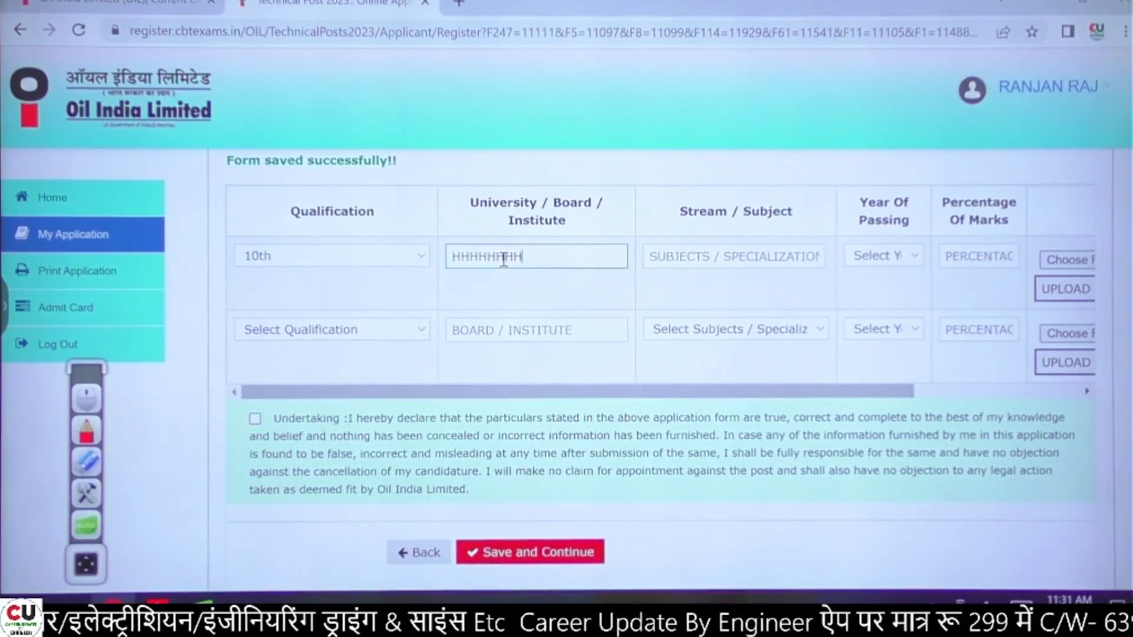
- Enter SCIENCE as the 10th stream/subject and select 2013 as its year of passing
left_click(700, 258)
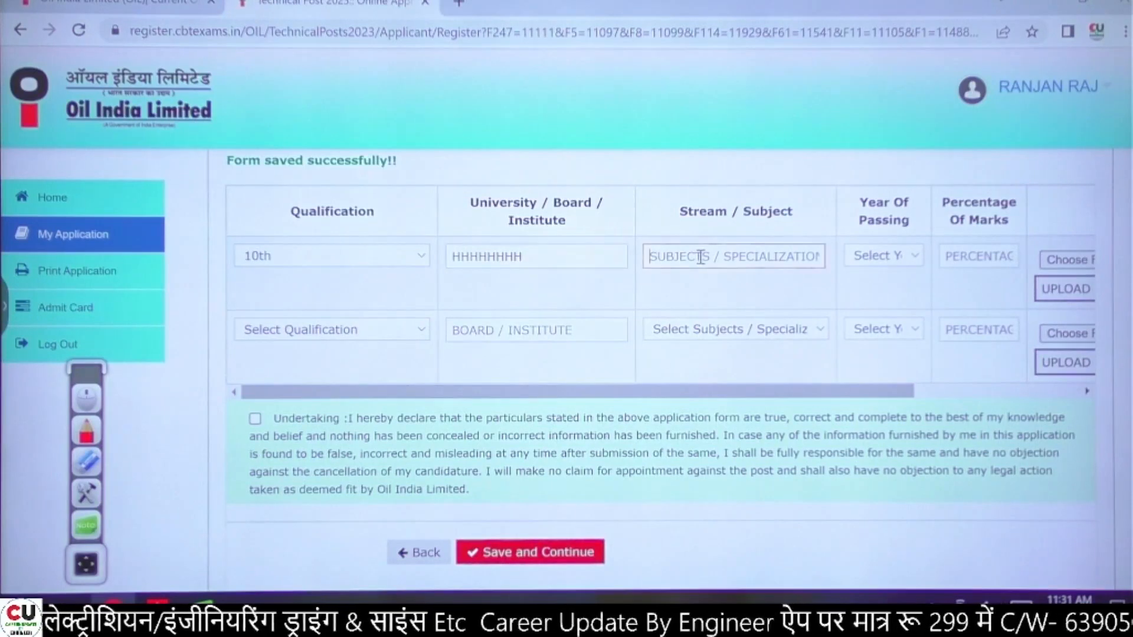
type("S")
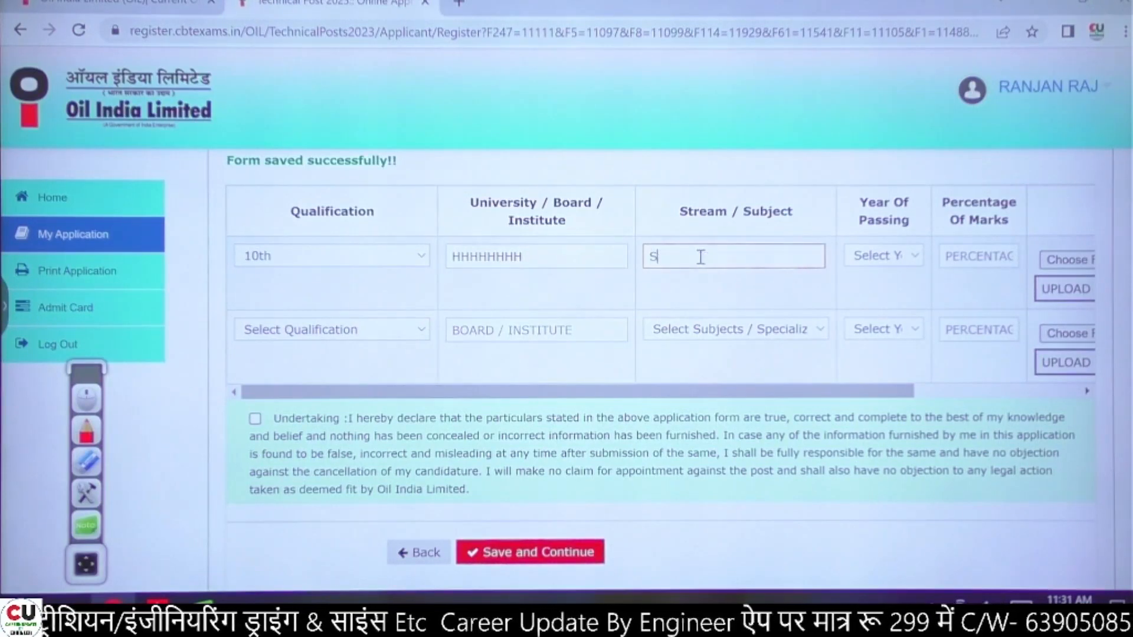
type("CIENCE")
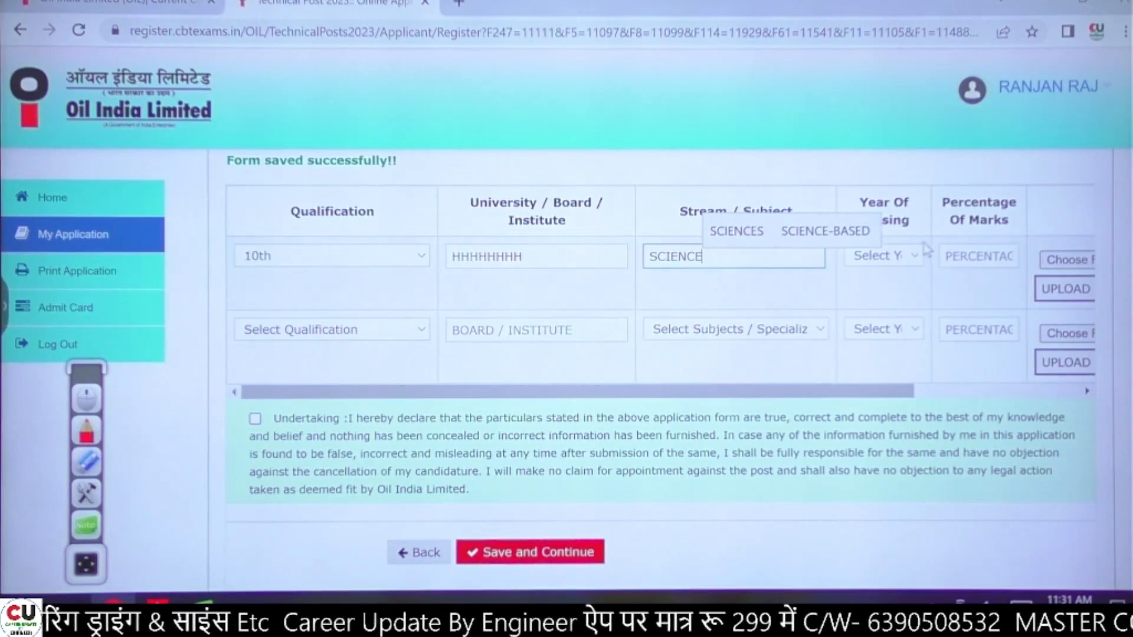
left_click(909, 255)
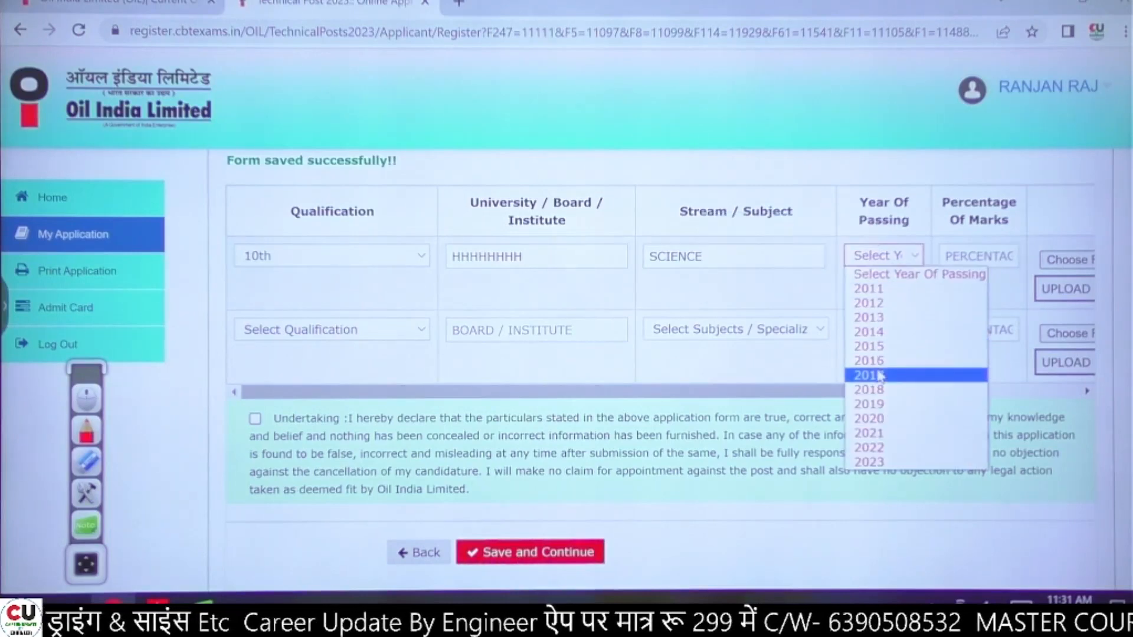
left_click(869, 318)
left_click(987, 256)
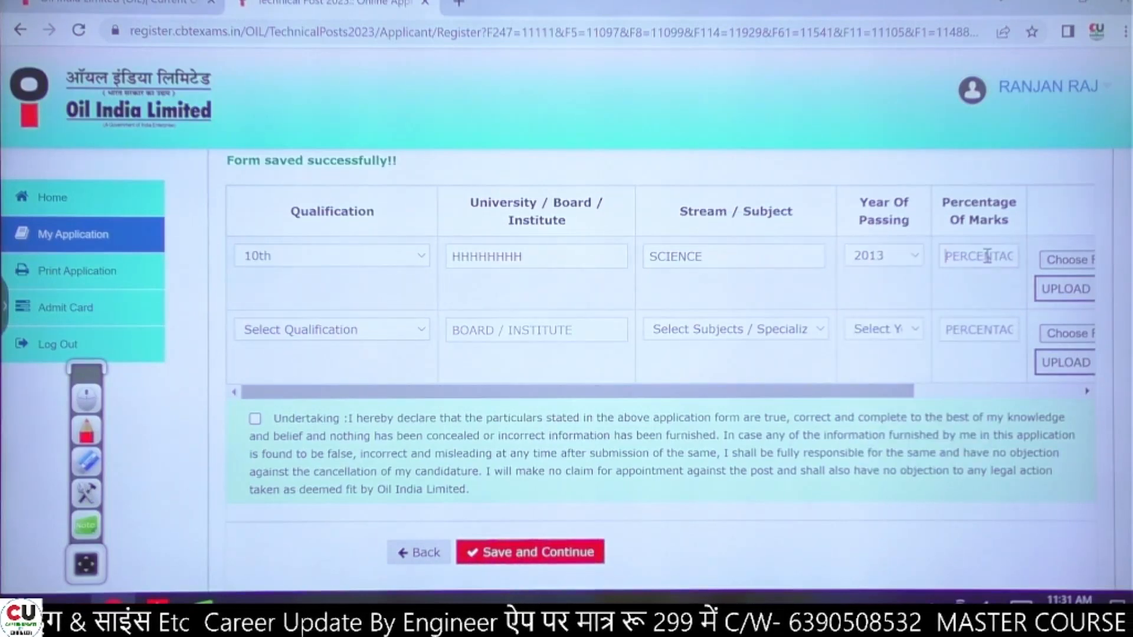
- Enter 70.20 as the 10th percentage of marks and upload 'welder theory class 27' from Downloads as its marksheet
type("70.20")
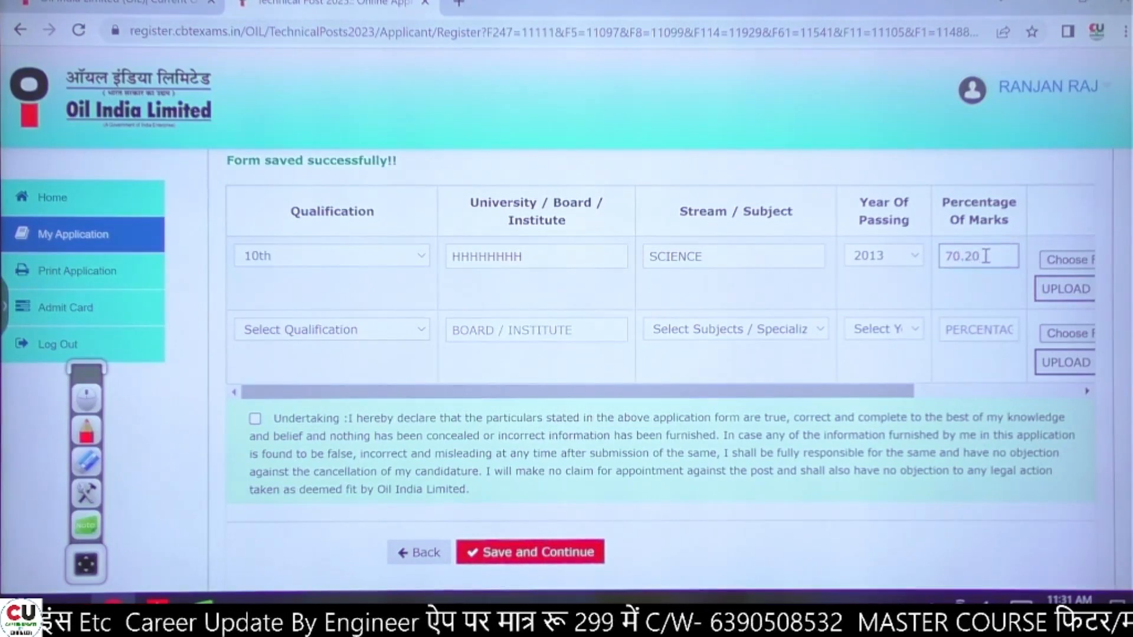
left_click_drag(764, 392, 846, 406)
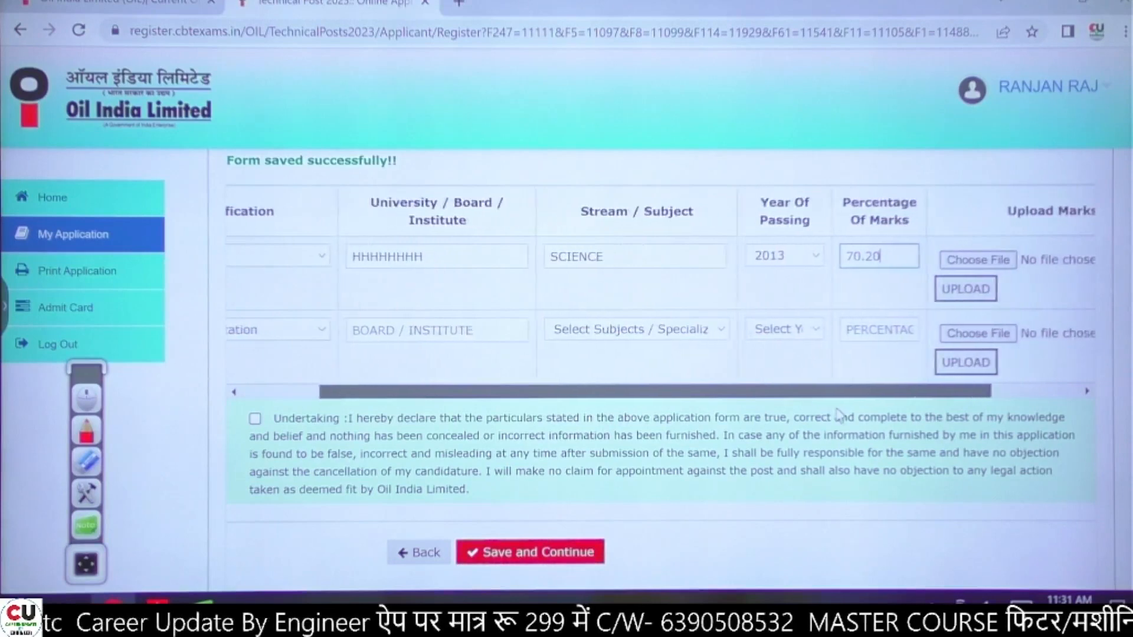
left_click(984, 263)
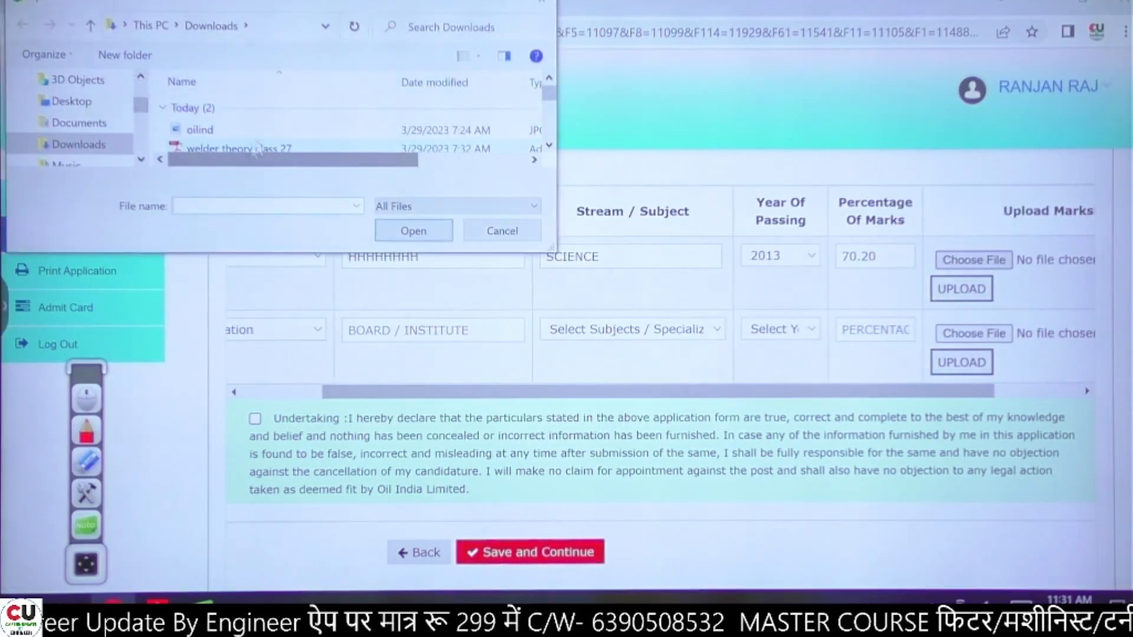
left_click(259, 147)
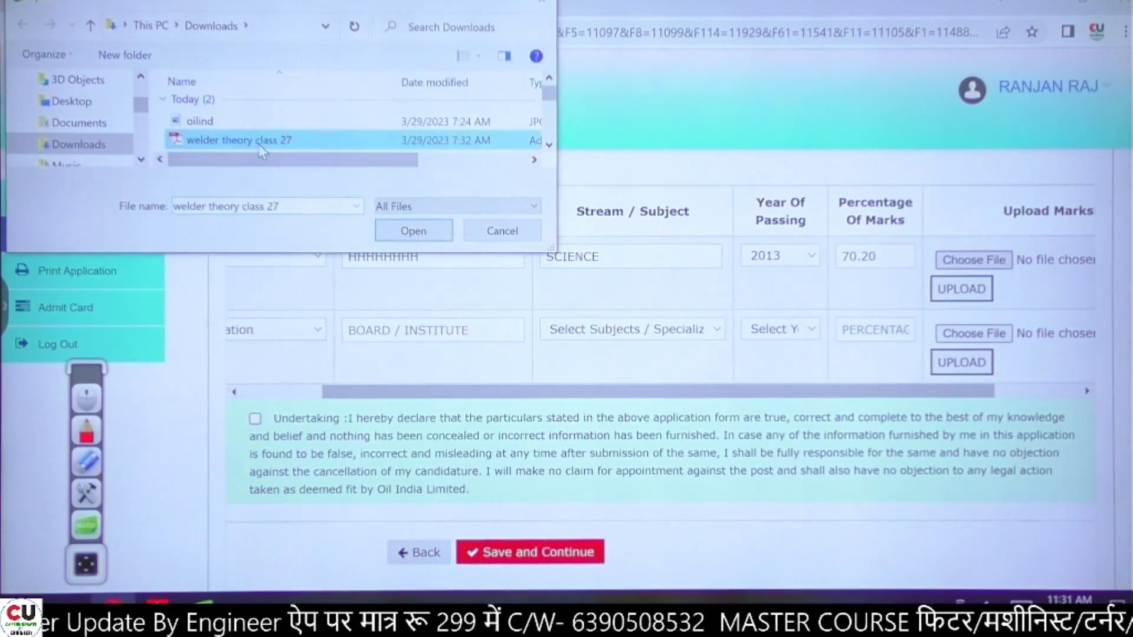
left_click(425, 235)
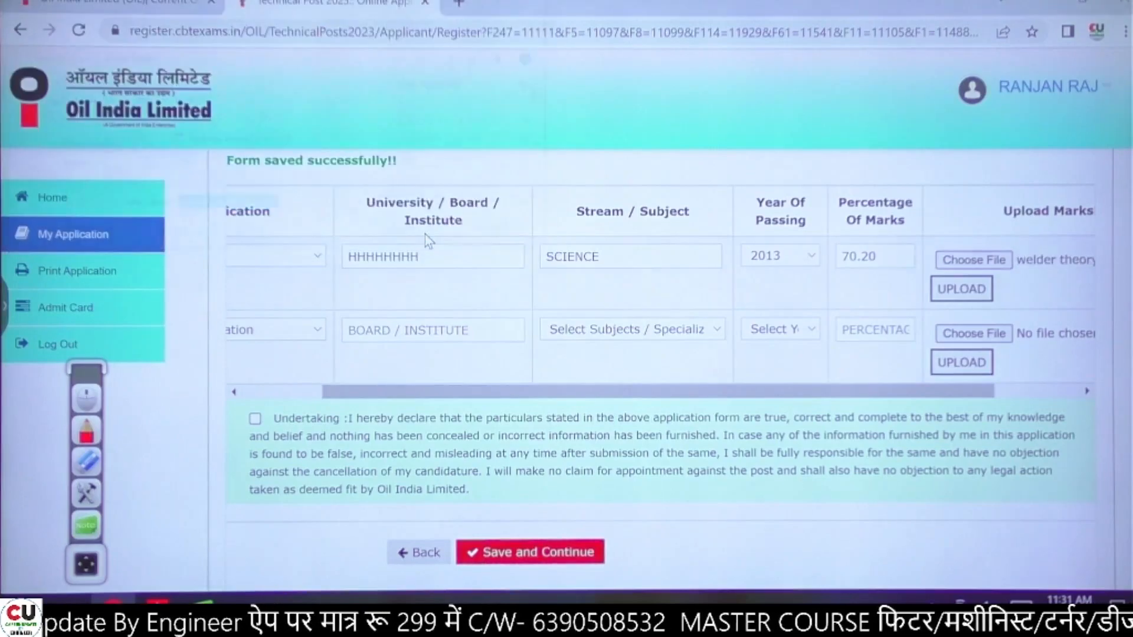
left_click(959, 295)
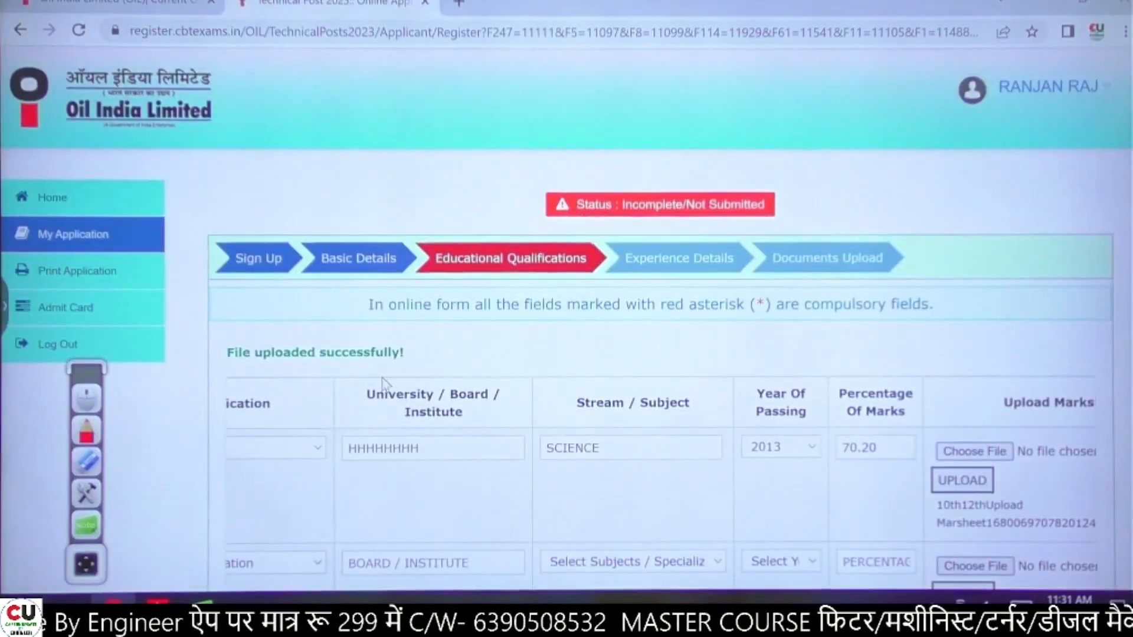
- Select Trade Certificate as the second qualification
scroll(1061, 324, "down", 3)
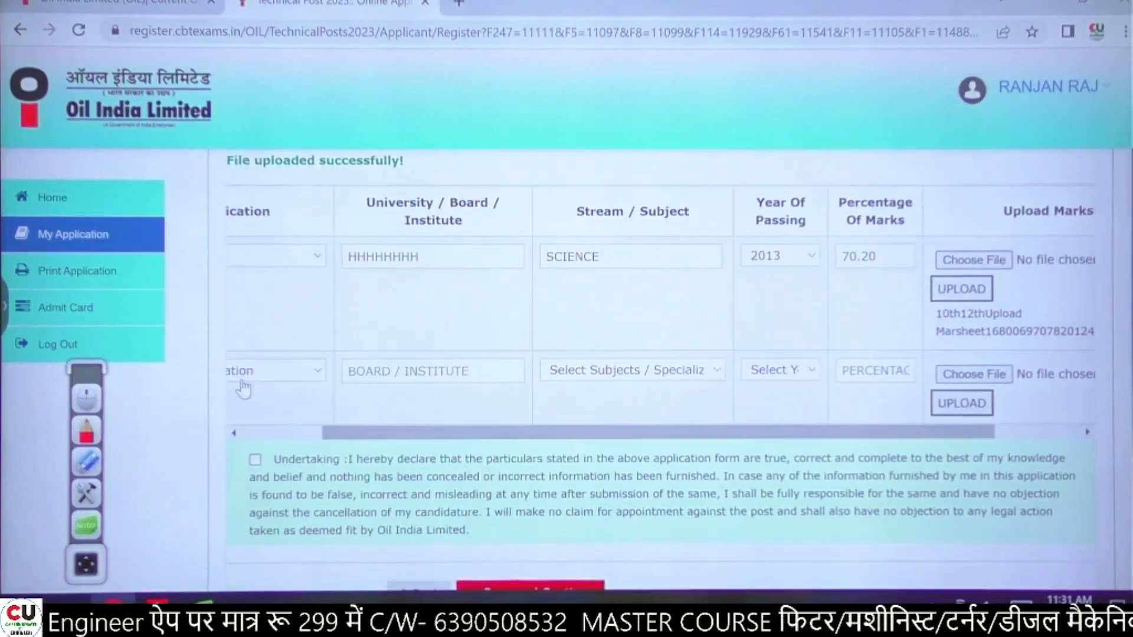
left_click_drag(828, 434, 557, 431)
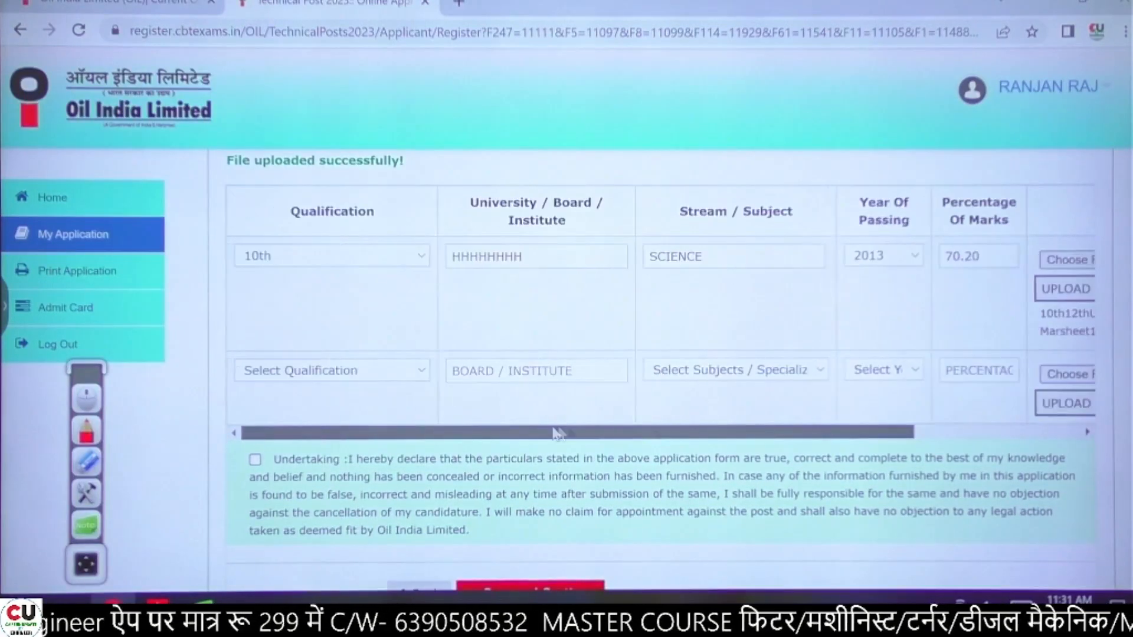
left_click(422, 372)
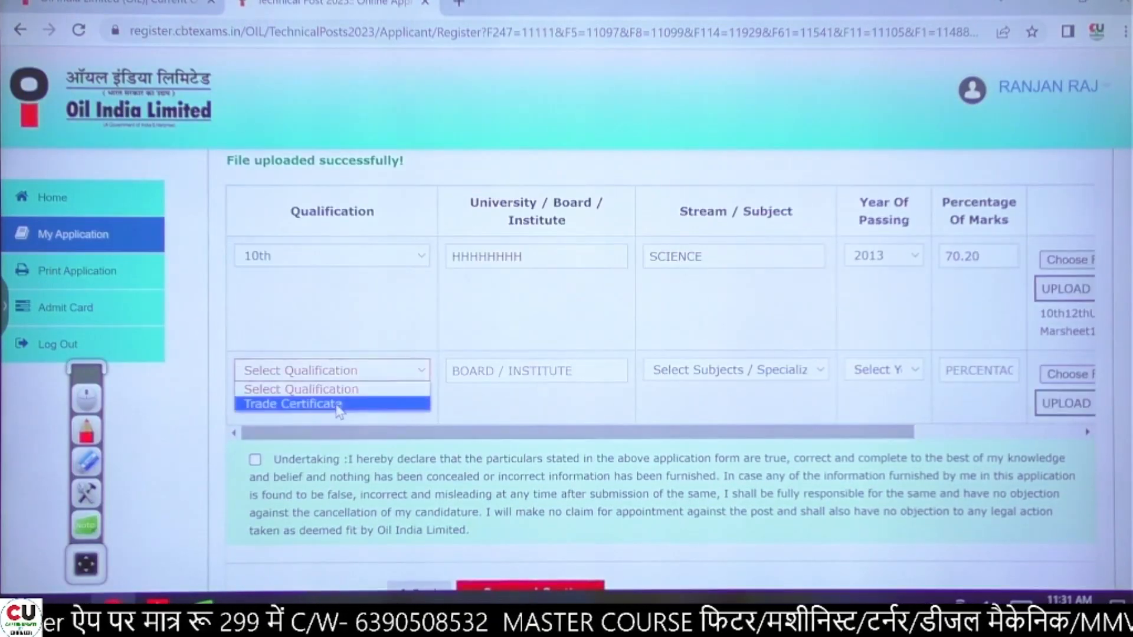
left_click(342, 400)
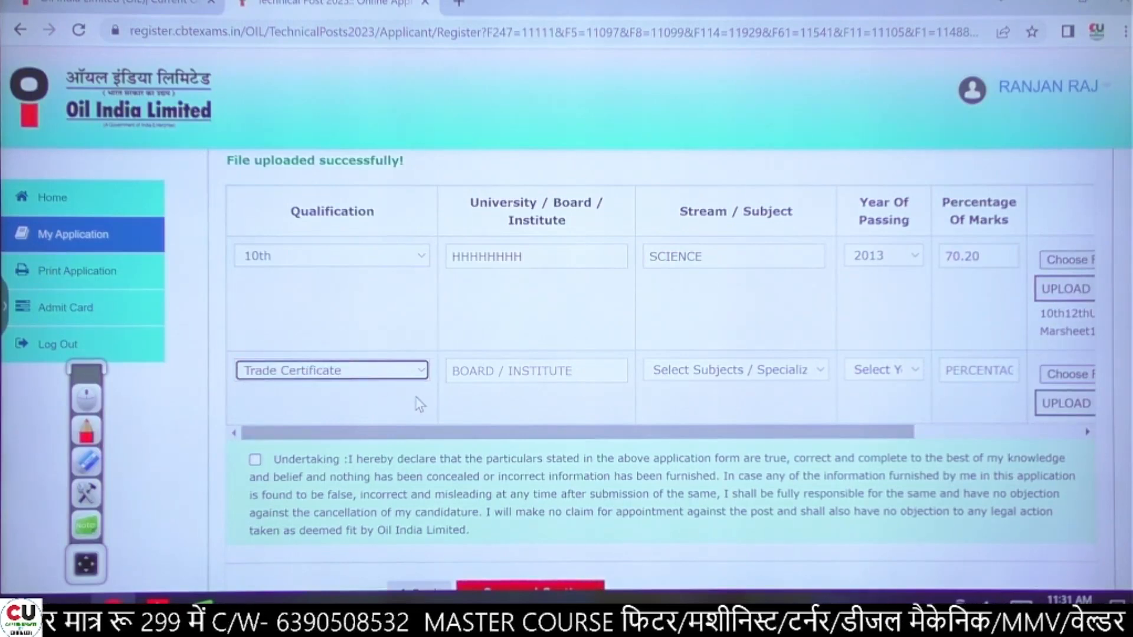
- Enter ITI INSTITUTE as the trade certificate's university/board/institute
left_click(566, 370)
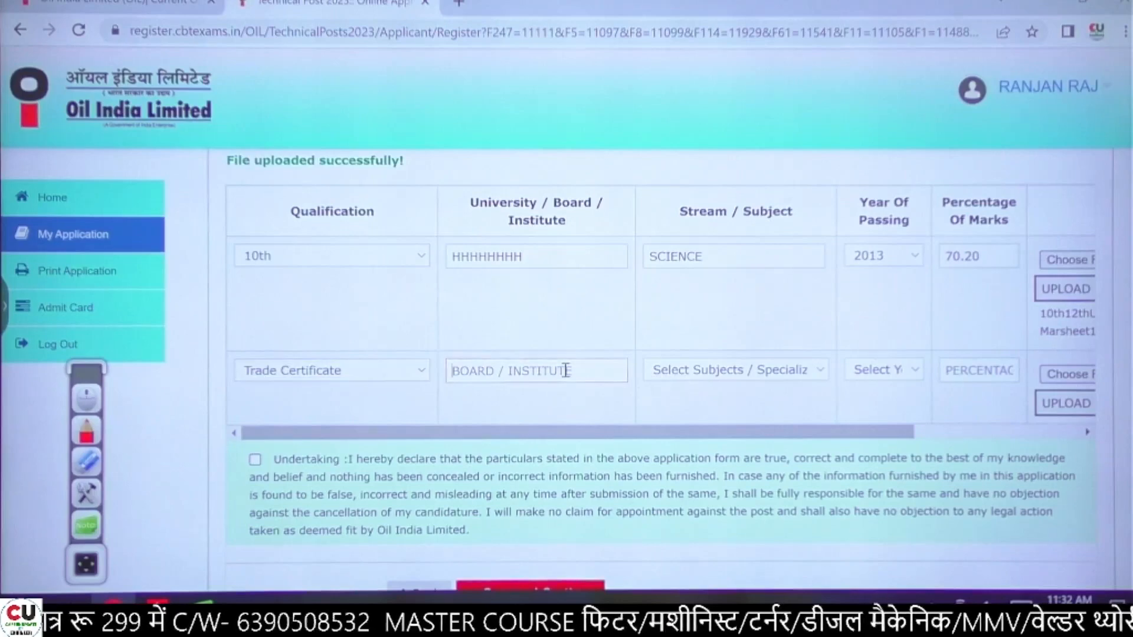
type("N")
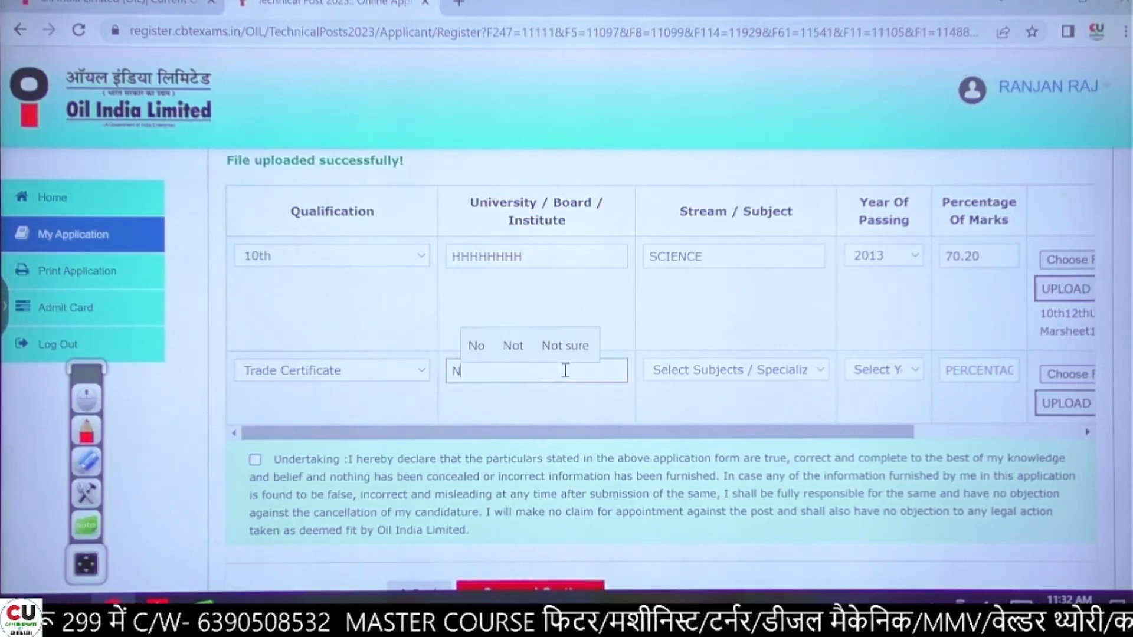
key("BackSpace")
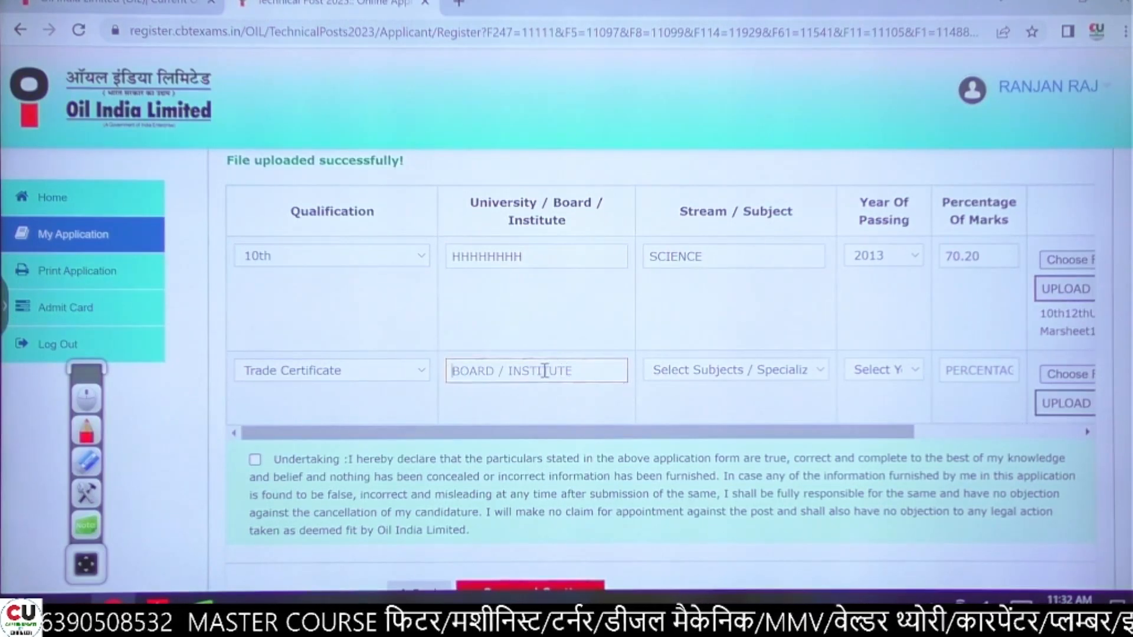
type("ITI INS")
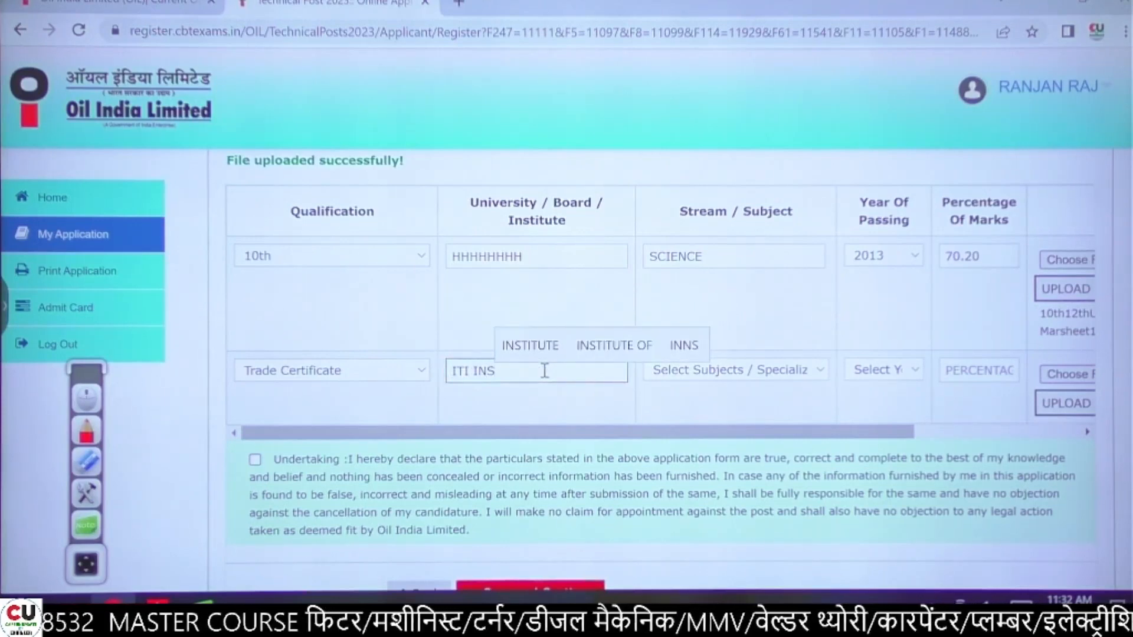
left_click(540, 346)
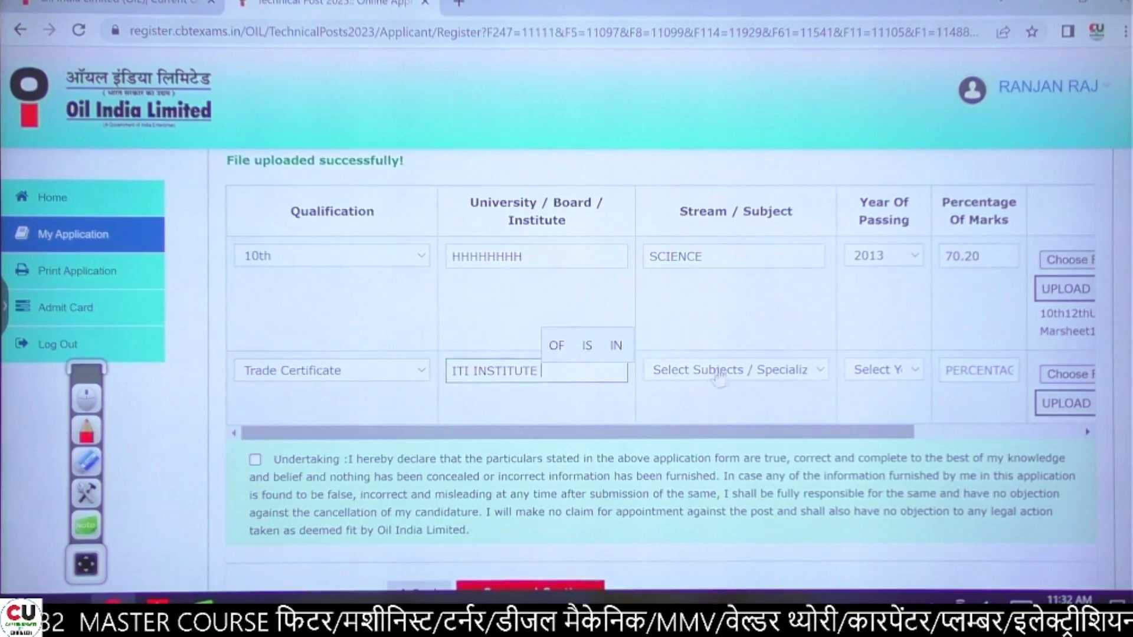
- Select Mechanic Diesel Trade as the trade certificate's stream/subject and 2020 as its year of passing
left_click(821, 372)
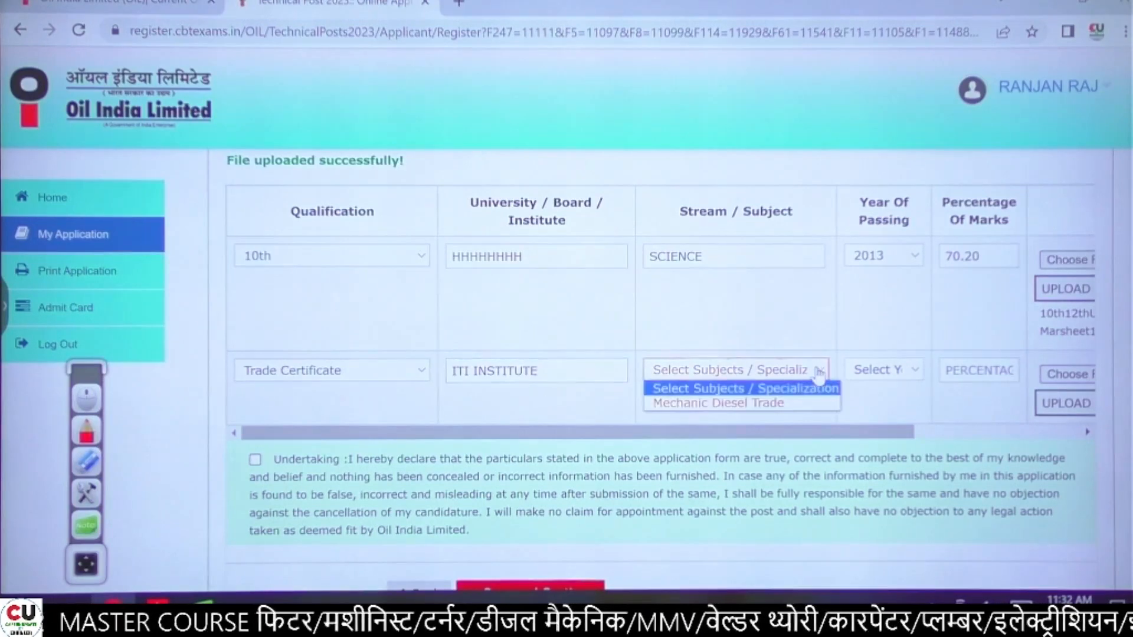
left_click(740, 403)
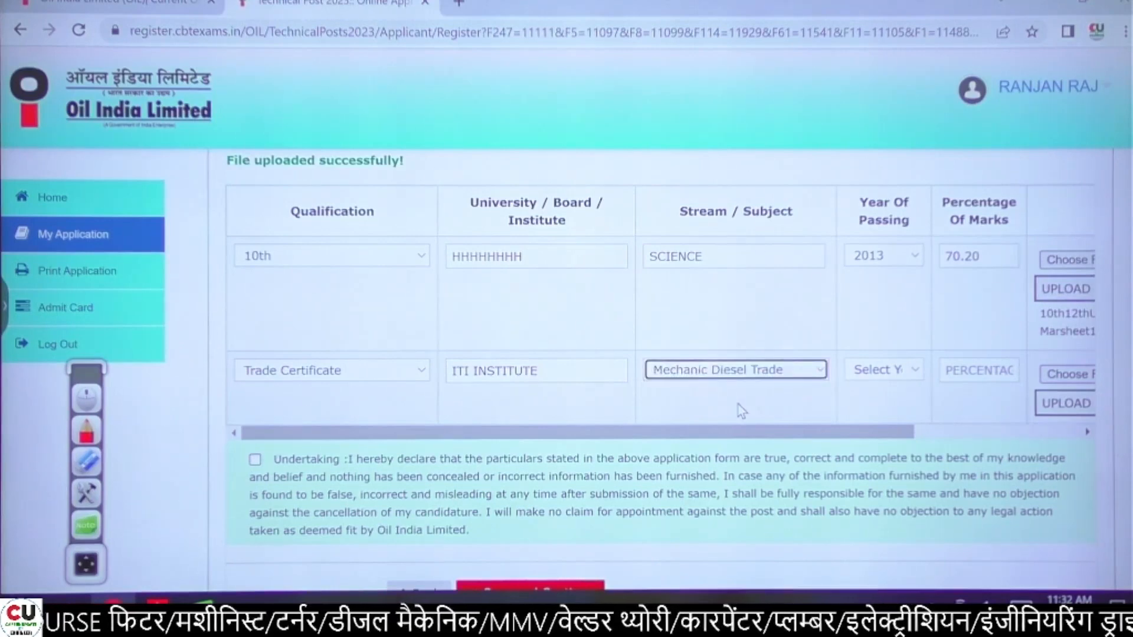
left_click(914, 371)
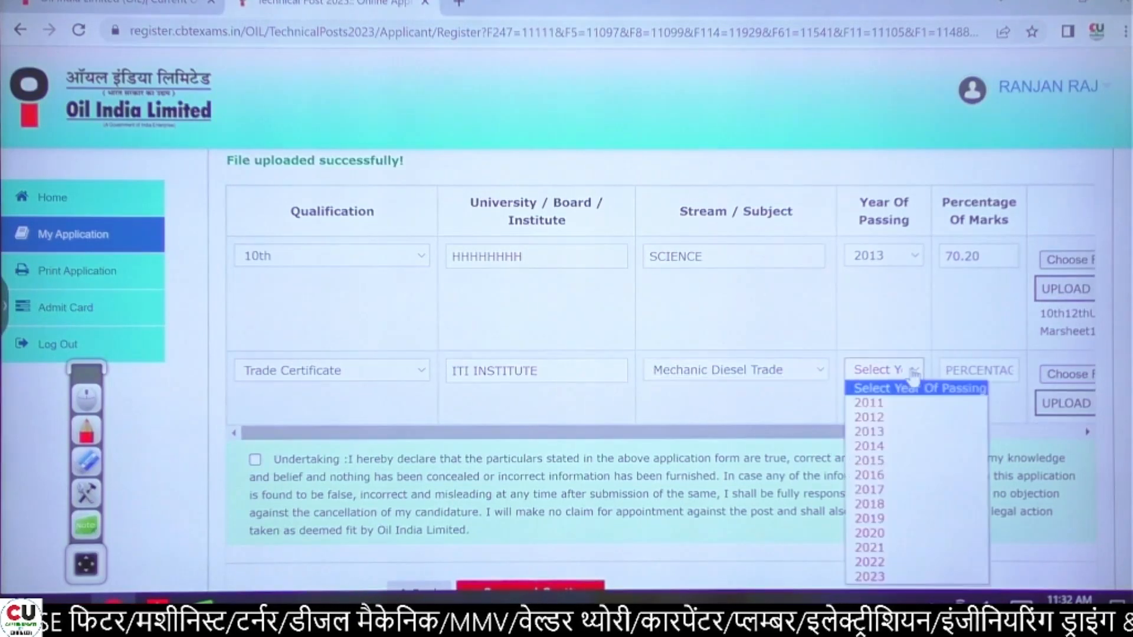
left_click(869, 533)
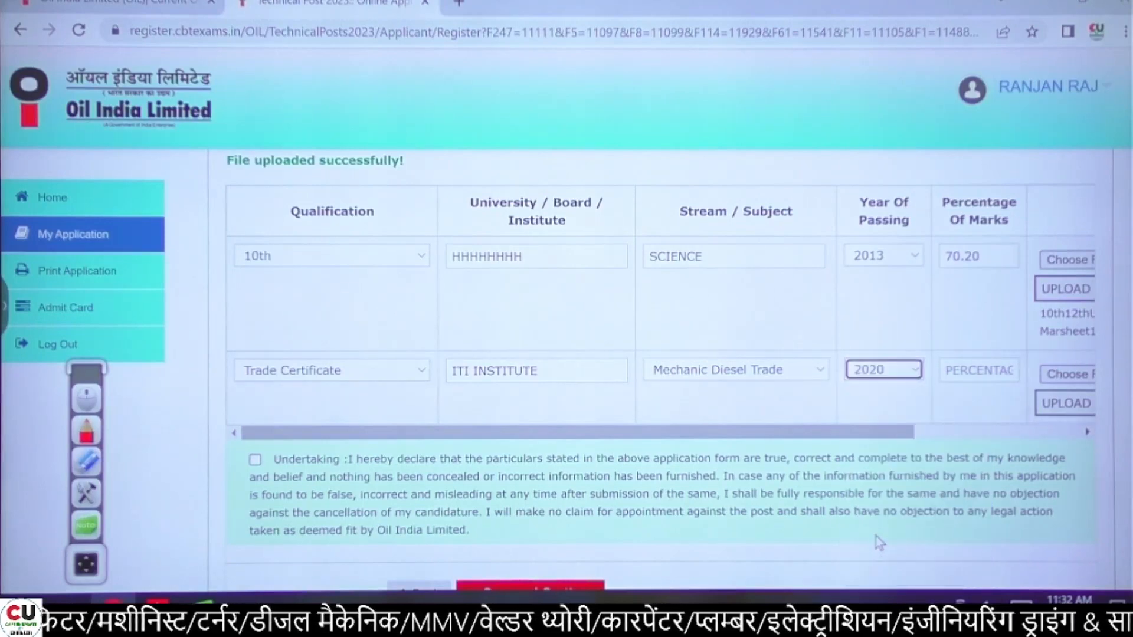
- Enter 83.20 as the trade certificate's percentage and upload 'welder theory class 27' from Downloads as its marksheet
left_click(993, 374)
type("83.20")
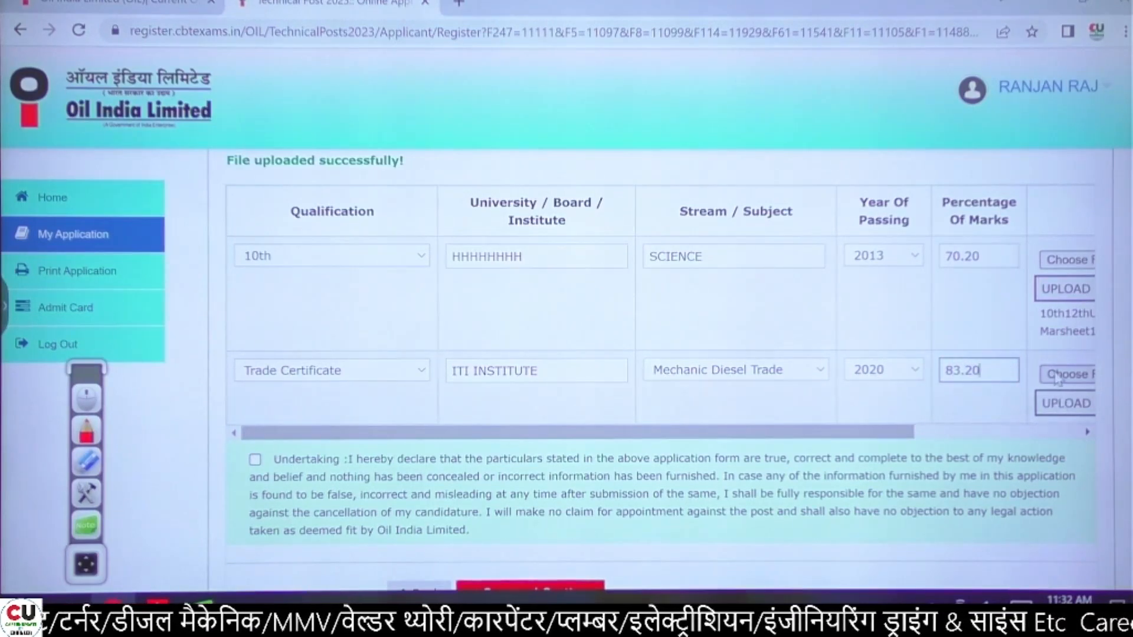
left_click(84, 435)
mouse_move(1091, 354)
left_mouse_down()
mouse_move(1042, 359)
mouse_move(1122, 407)
mouse_move(1059, 353)
left_mouse_up()
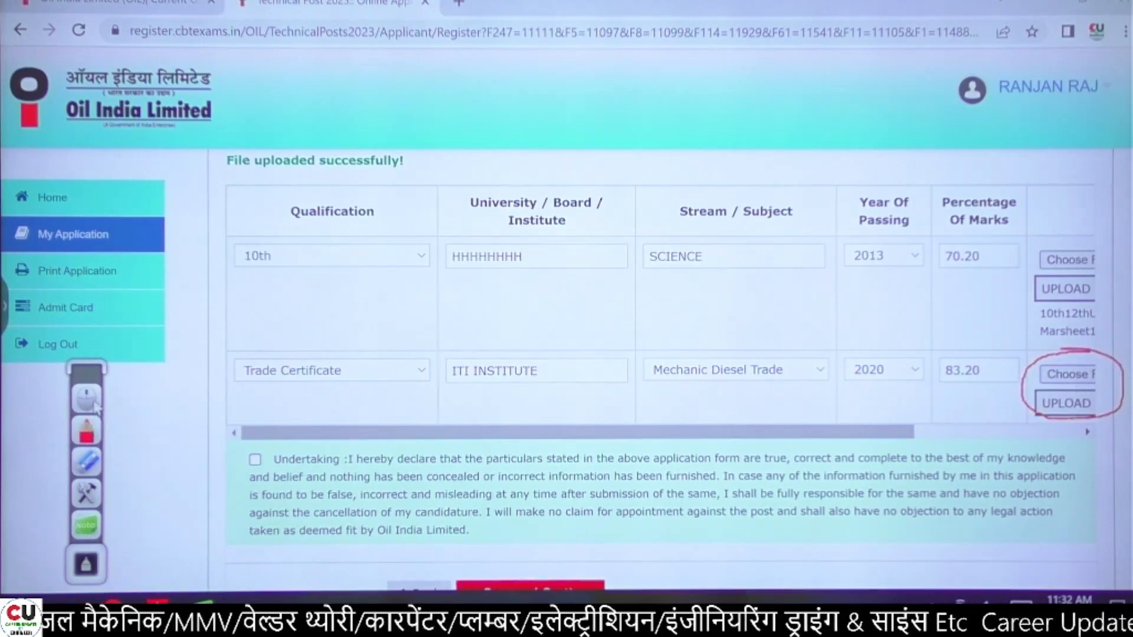
left_click(86, 403)
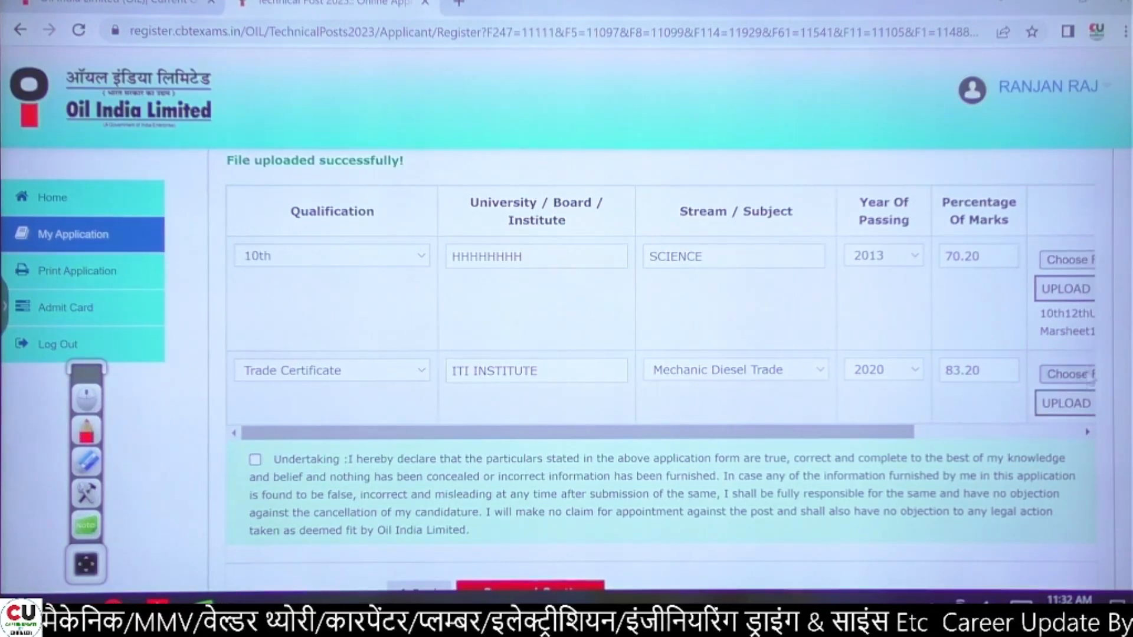
left_click(1075, 382)
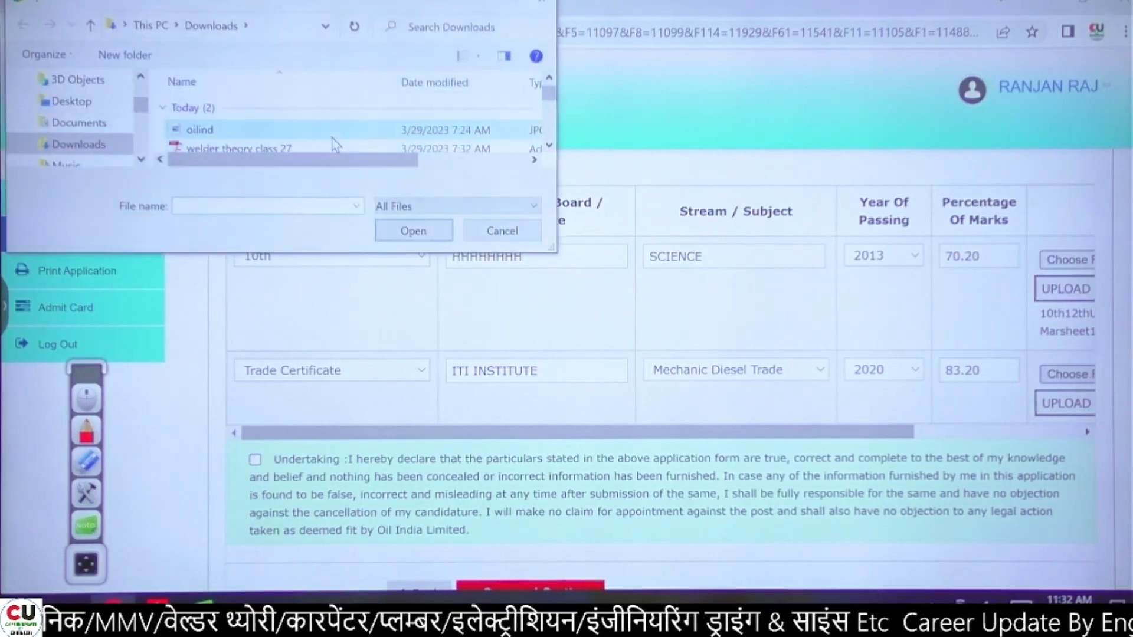
left_click(268, 148)
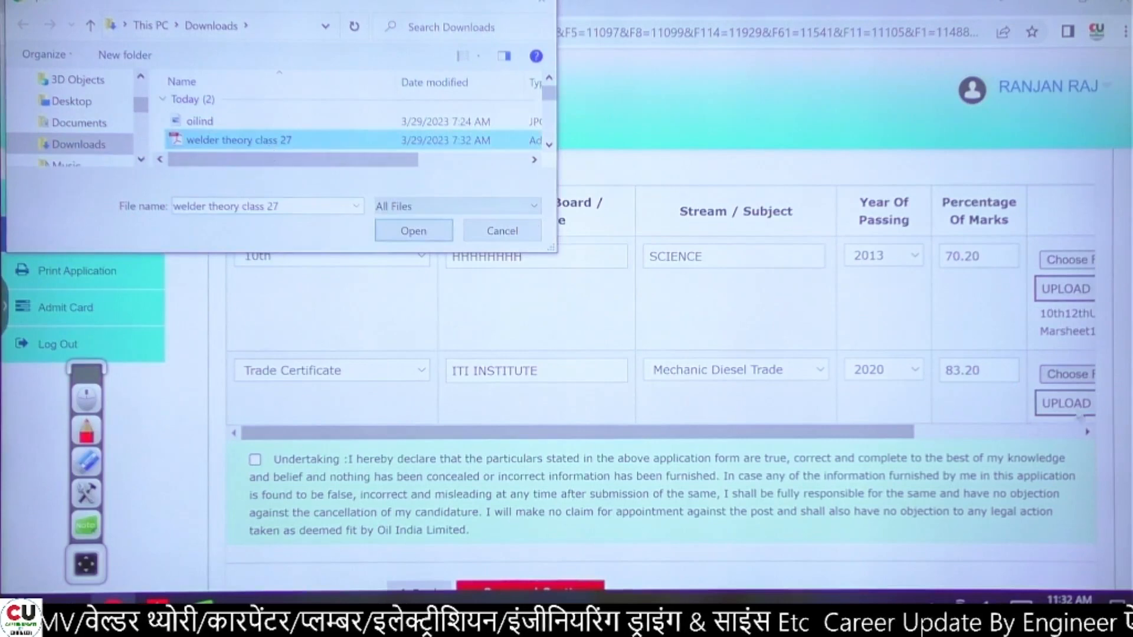
left_click(414, 230)
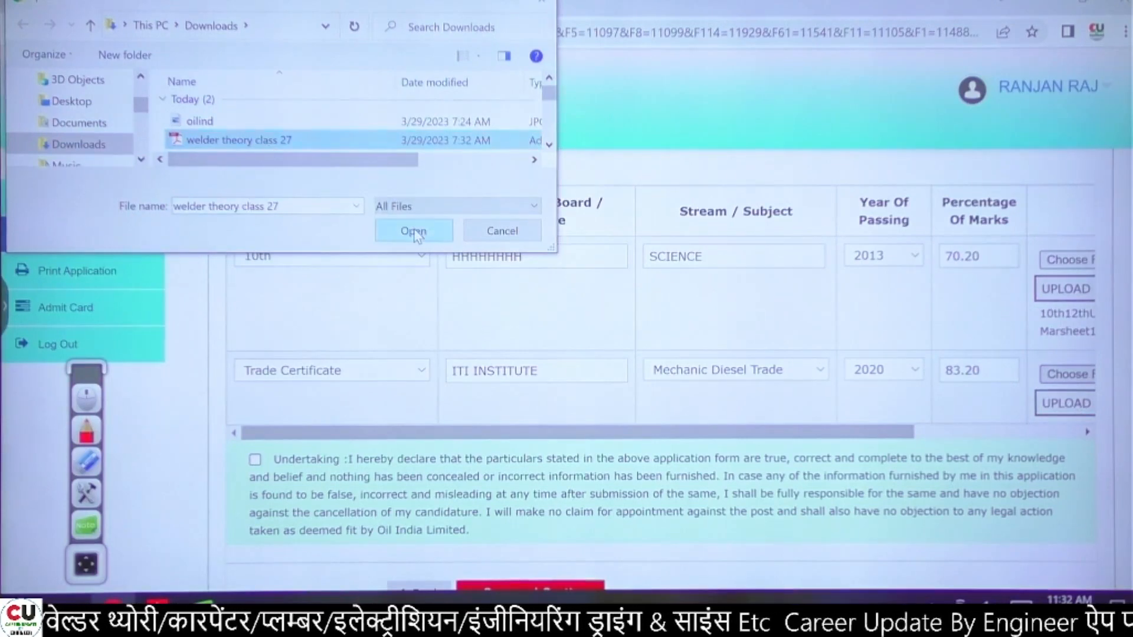
left_click(1080, 405)
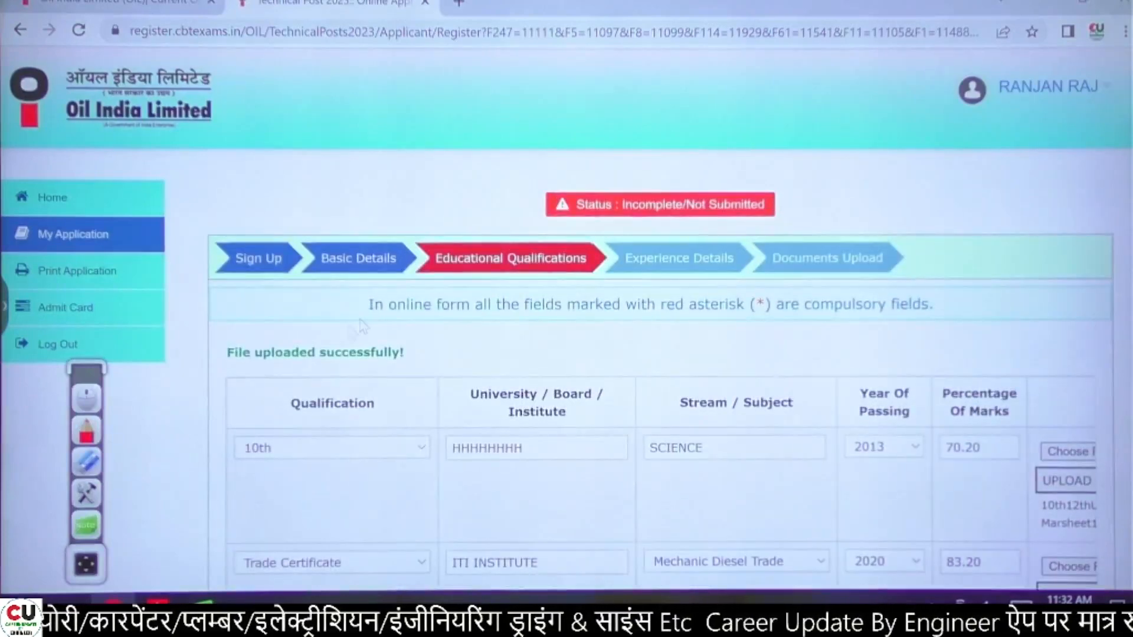
- Accept the undertaking declaration and save the educational qualifications to continue to experience details
left_click(86, 431)
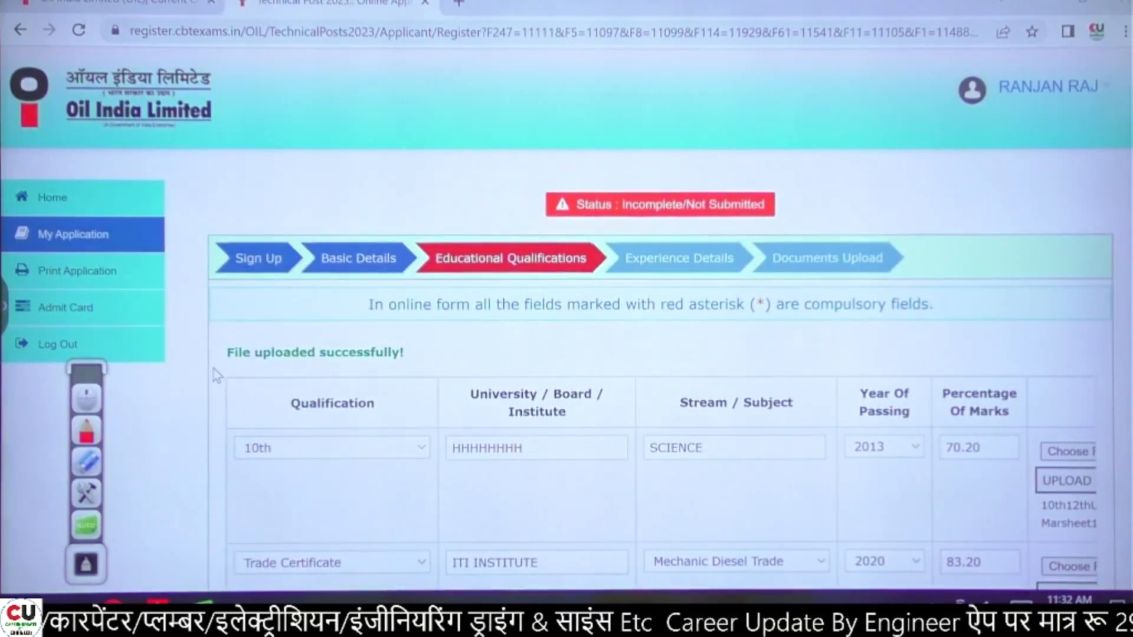
left_click_drag(235, 361, 432, 368)
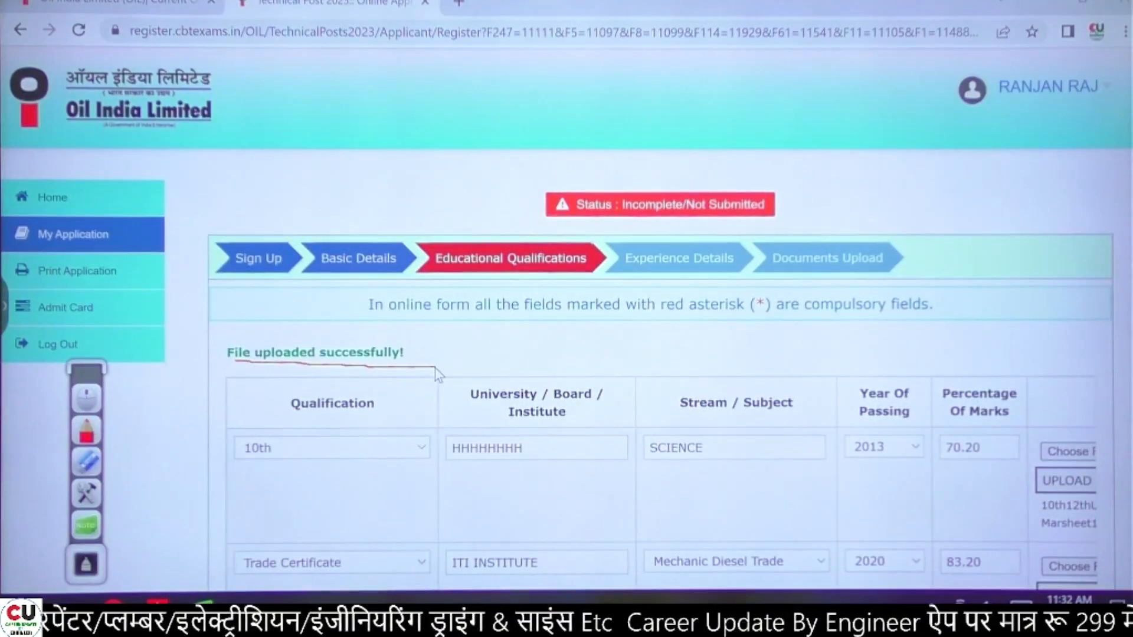
left_click(92, 405)
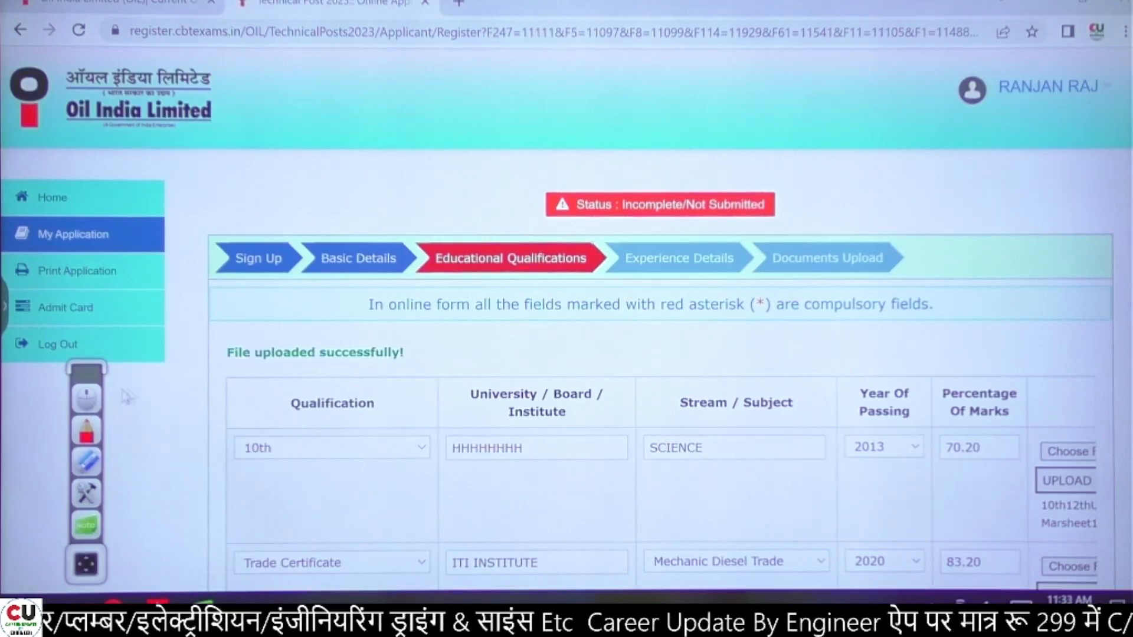
scroll(686, 359, "down", 10)
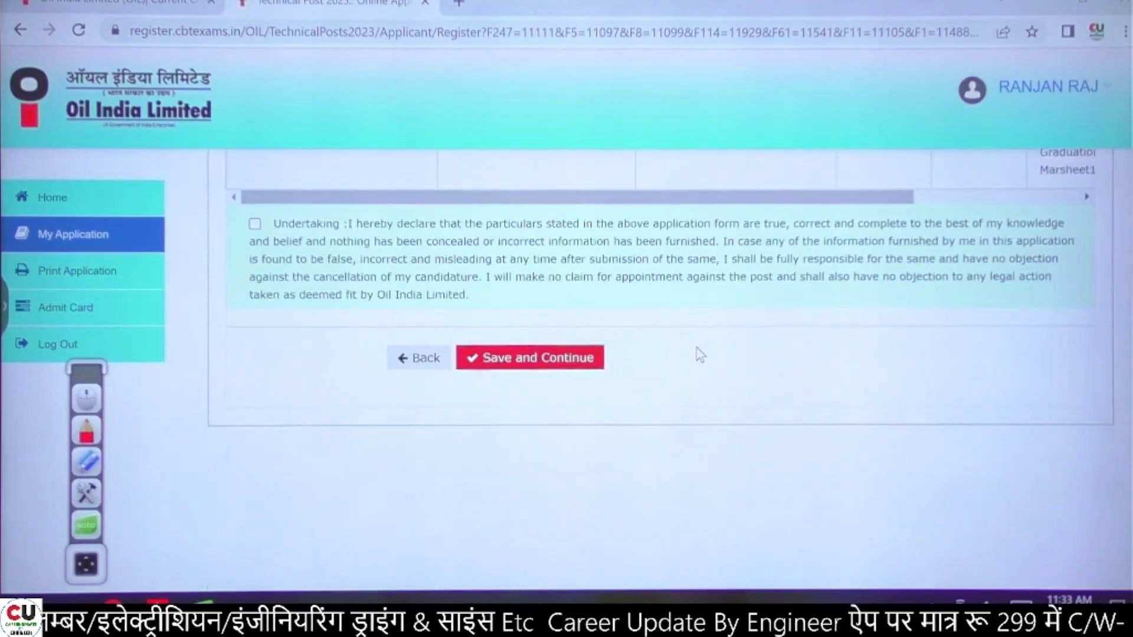
left_click(86, 431)
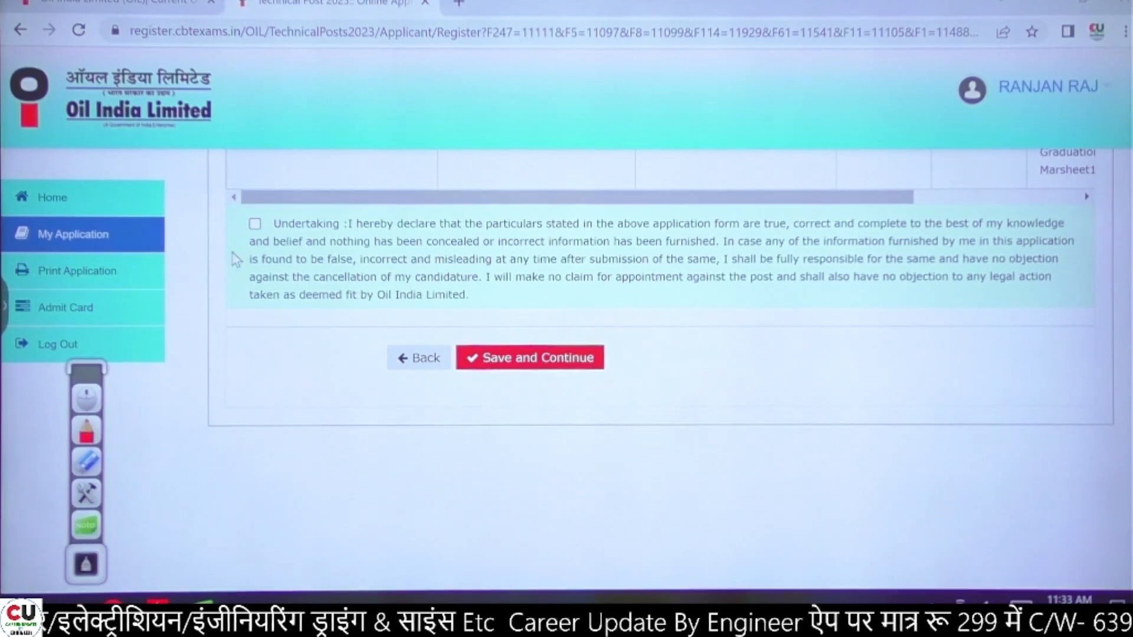
mouse_move(279, 187)
left_mouse_down()
mouse_move(256, 200)
mouse_move(259, 234)
mouse_move(291, 179)
left_mouse_up()
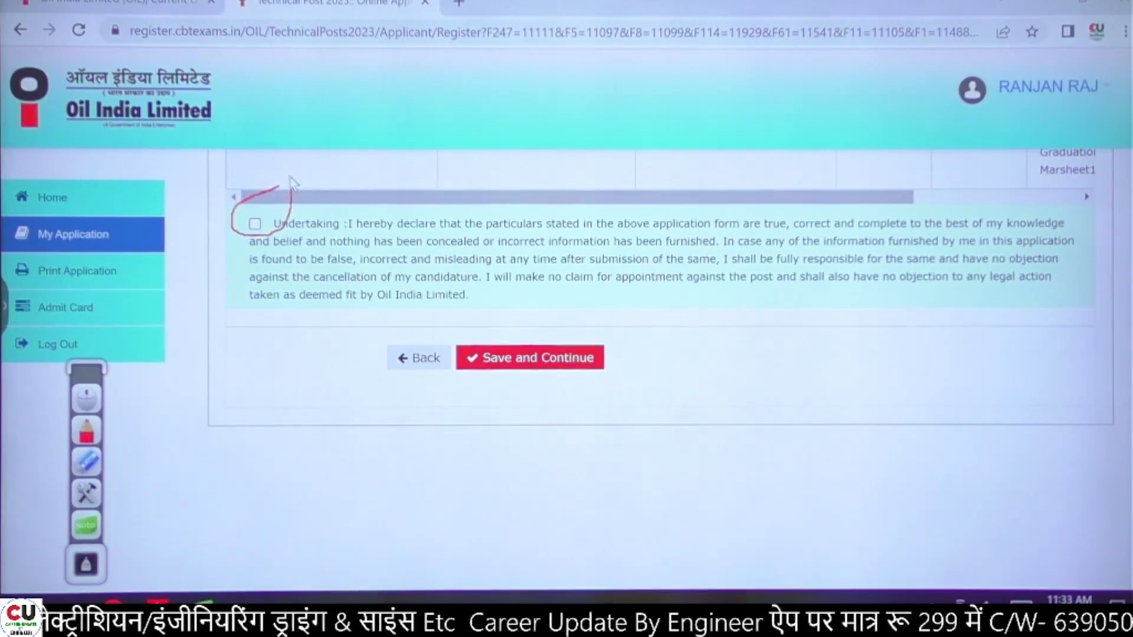
left_click(87, 404)
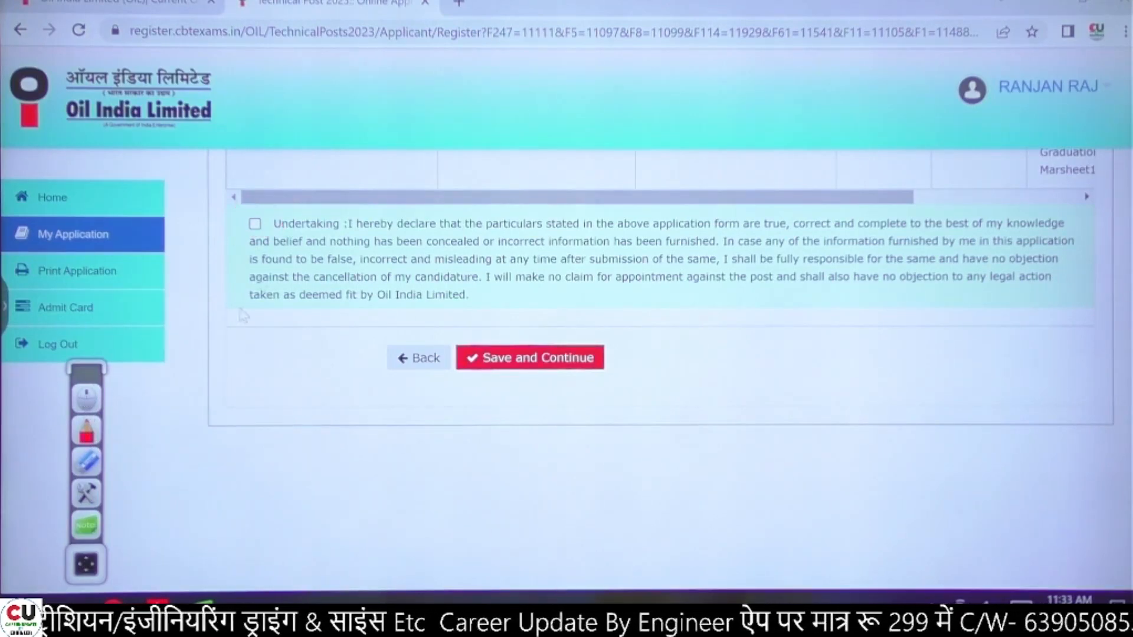
left_click(254, 223)
left_click(524, 358)
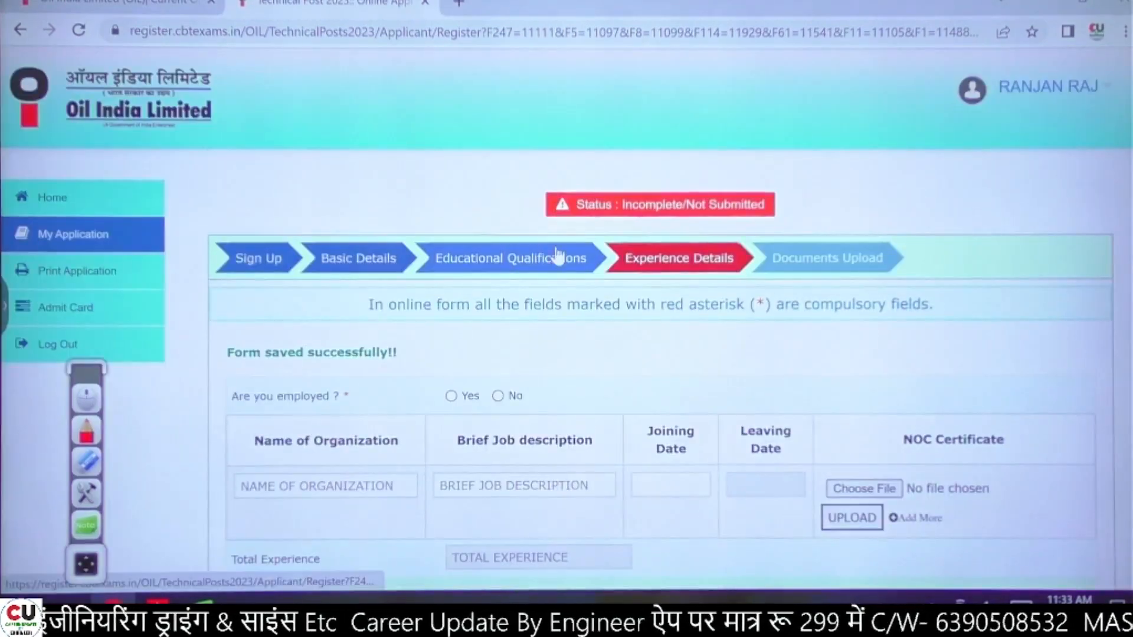
left_click(79, 441)
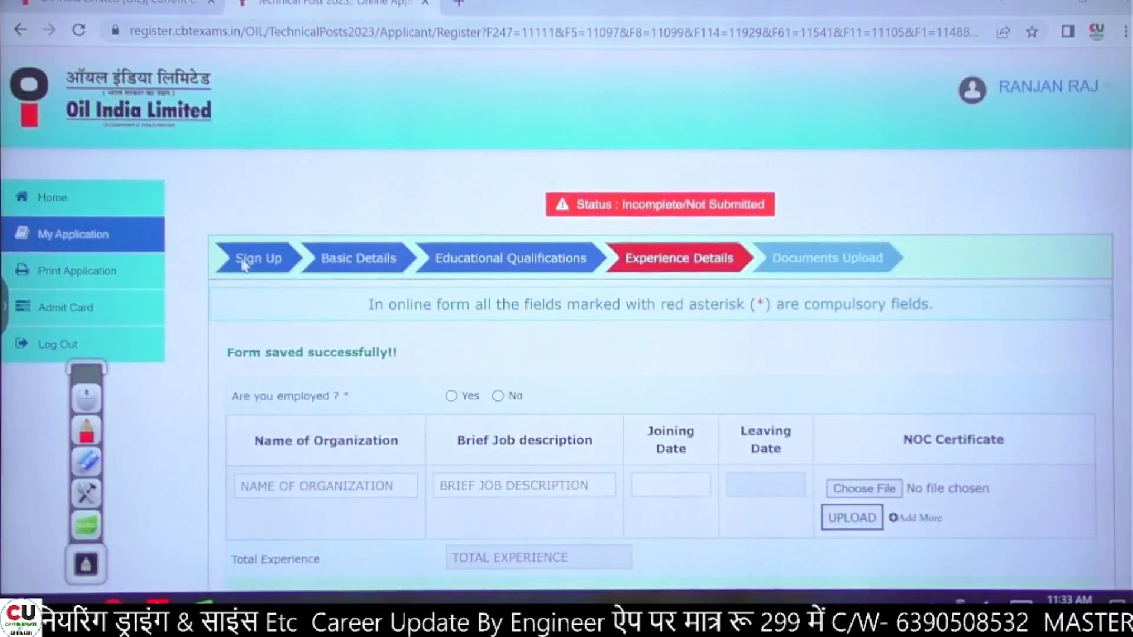
mouse_move(291, 252)
left_mouse_down()
mouse_move(358, 267)
mouse_move(431, 220)
left_mouse_up()
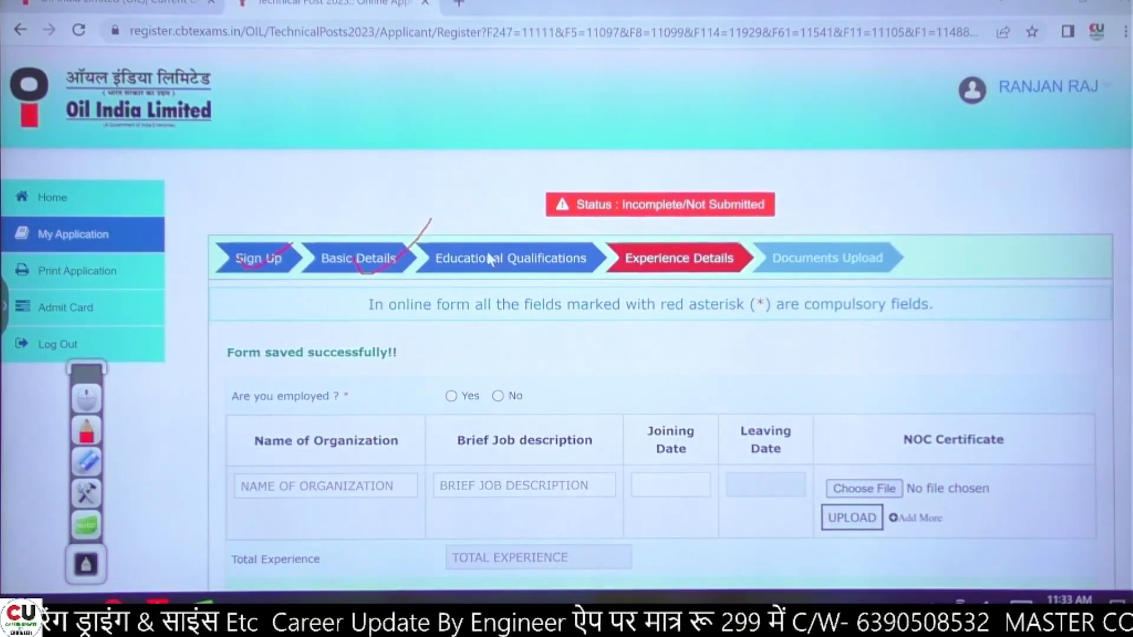
left_click_drag(486, 249, 567, 228)
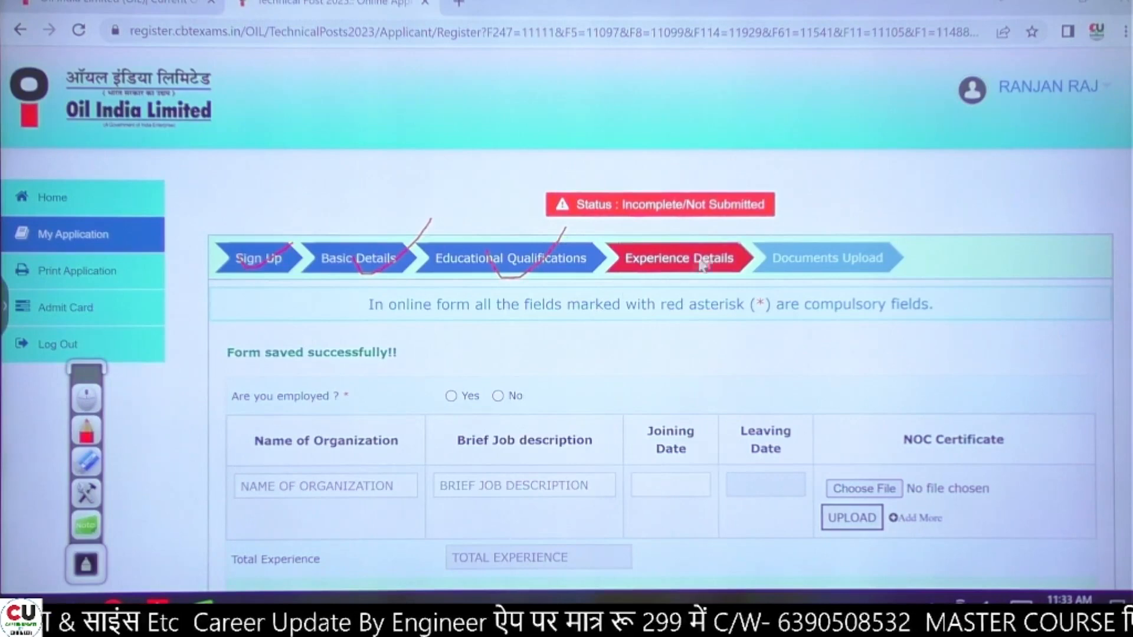
mouse_move(705, 241)
left_mouse_down()
mouse_move(632, 260)
mouse_move(717, 275)
mouse_move(732, 255)
left_mouse_up()
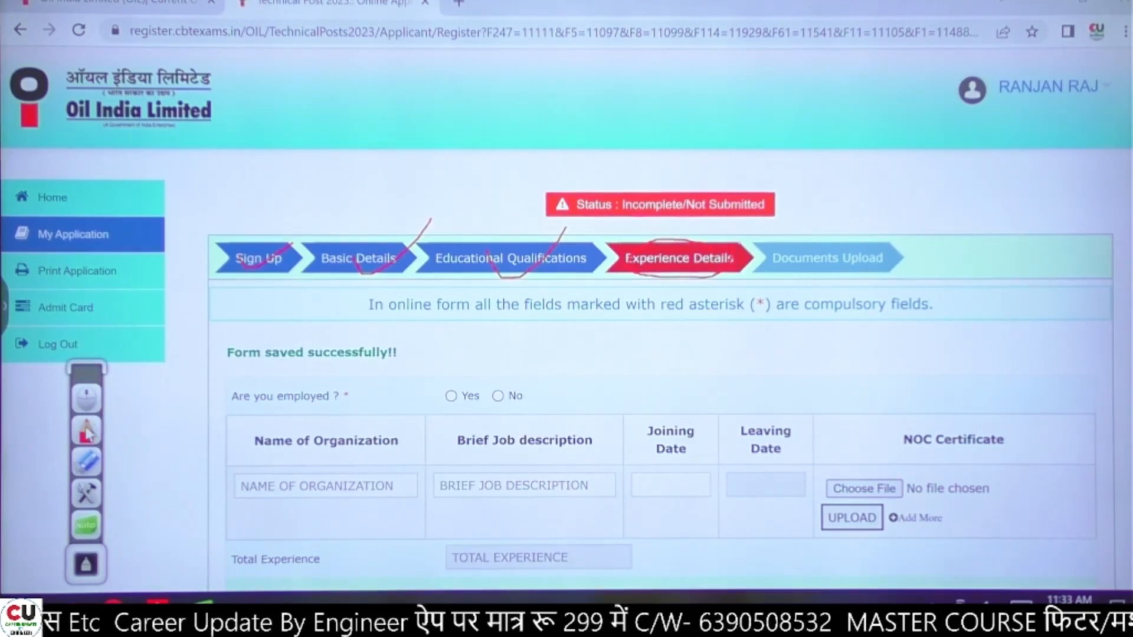
left_click(87, 399)
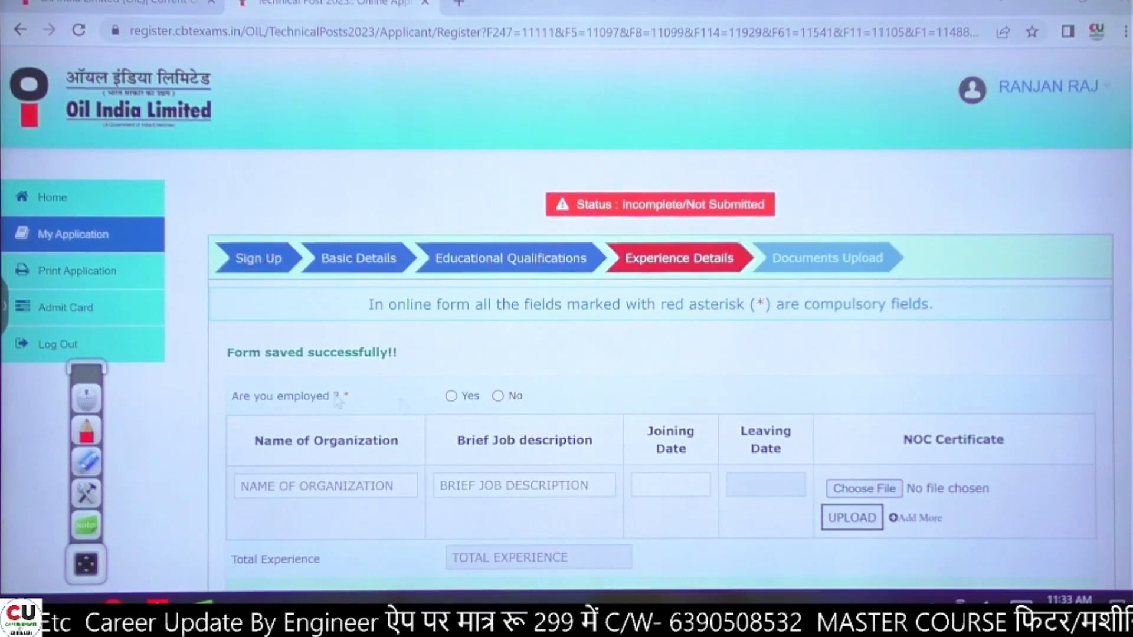
- Answer No to being employed, accept the undertaking, and save the experience details to continue to document upload
left_click(509, 397)
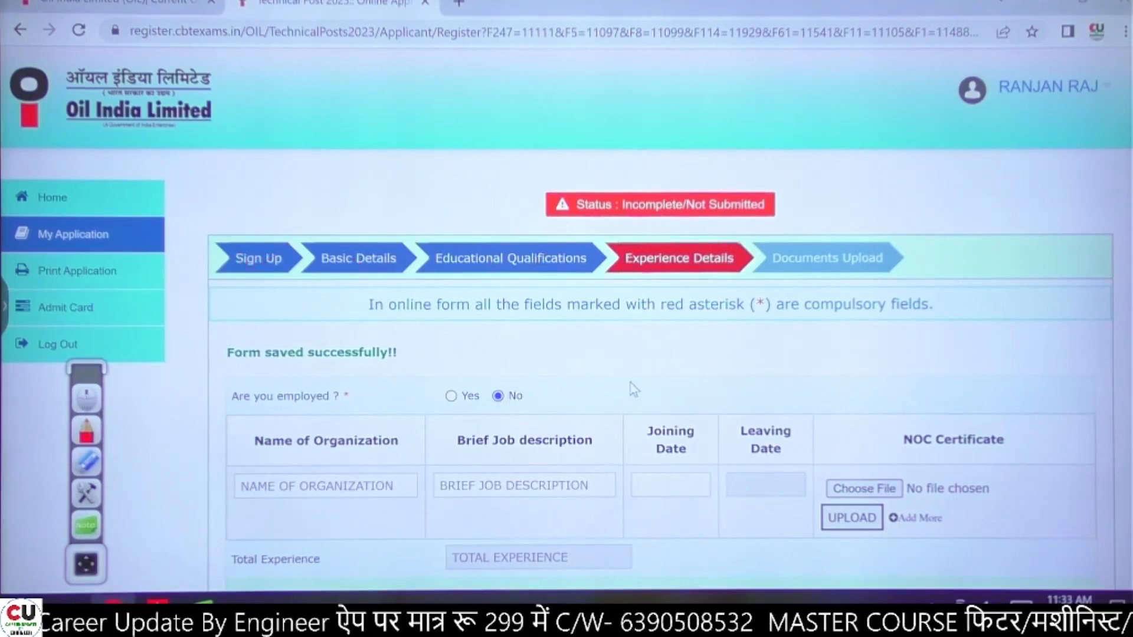
scroll(633, 390, "down", 5)
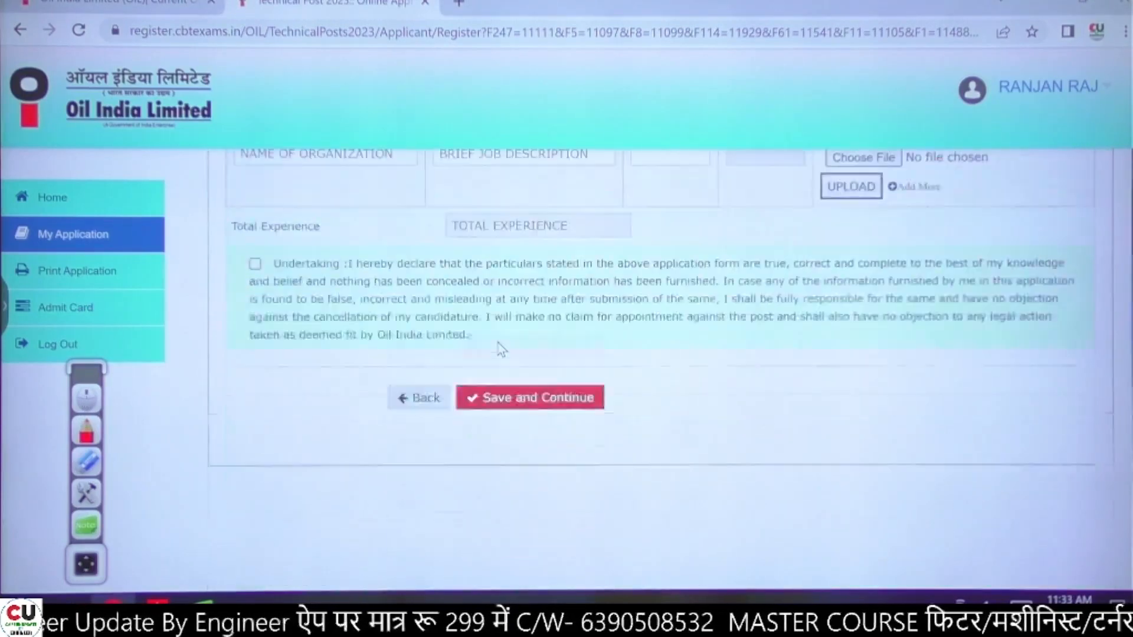
scroll(501, 350, "up", 6)
scroll(354, 383, "down", 4)
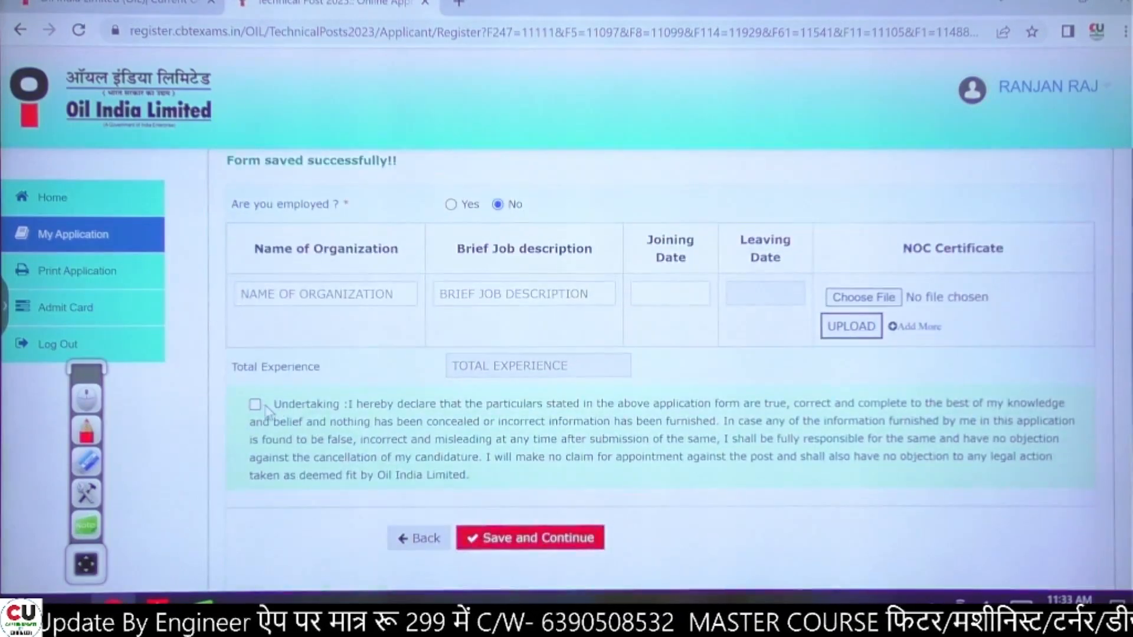
left_click(256, 405)
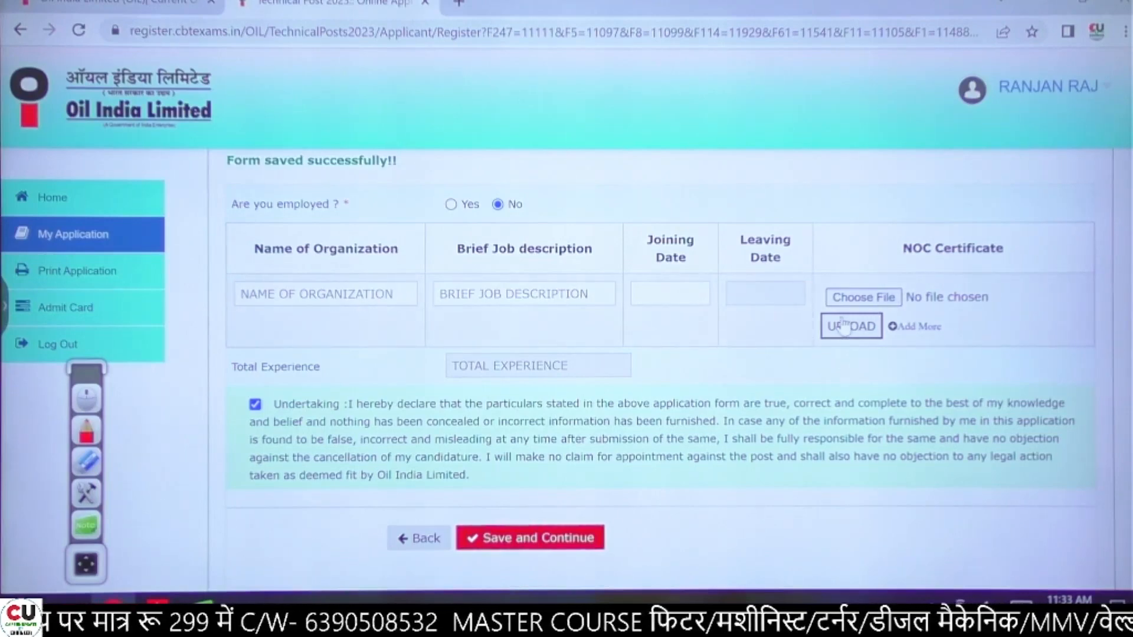
left_click(525, 546)
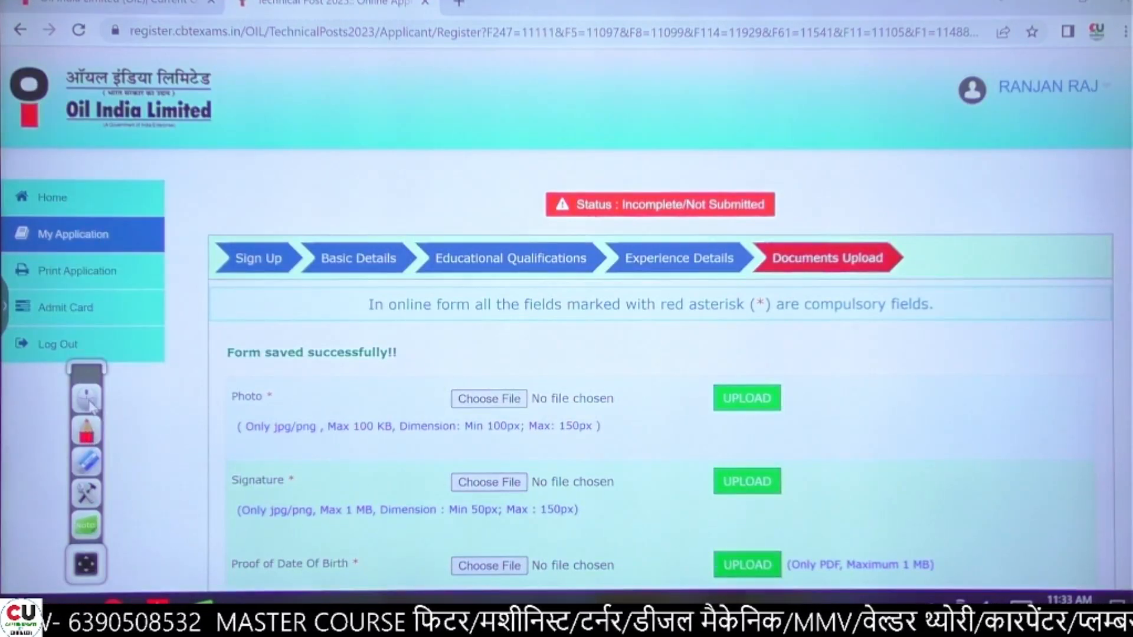
- Review the file format, size and dimension requirements for the photo, signature, date of birth proof and employment exchange card uploads
scroll(540, 320, "down", 3)
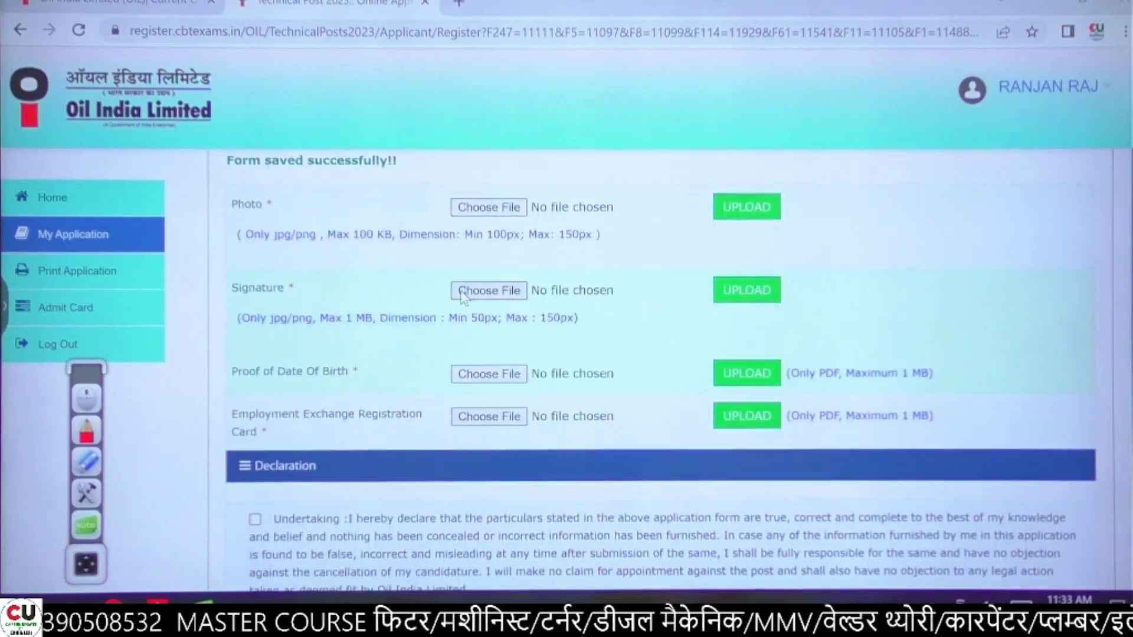
scroll(363, 258, "up", 3)
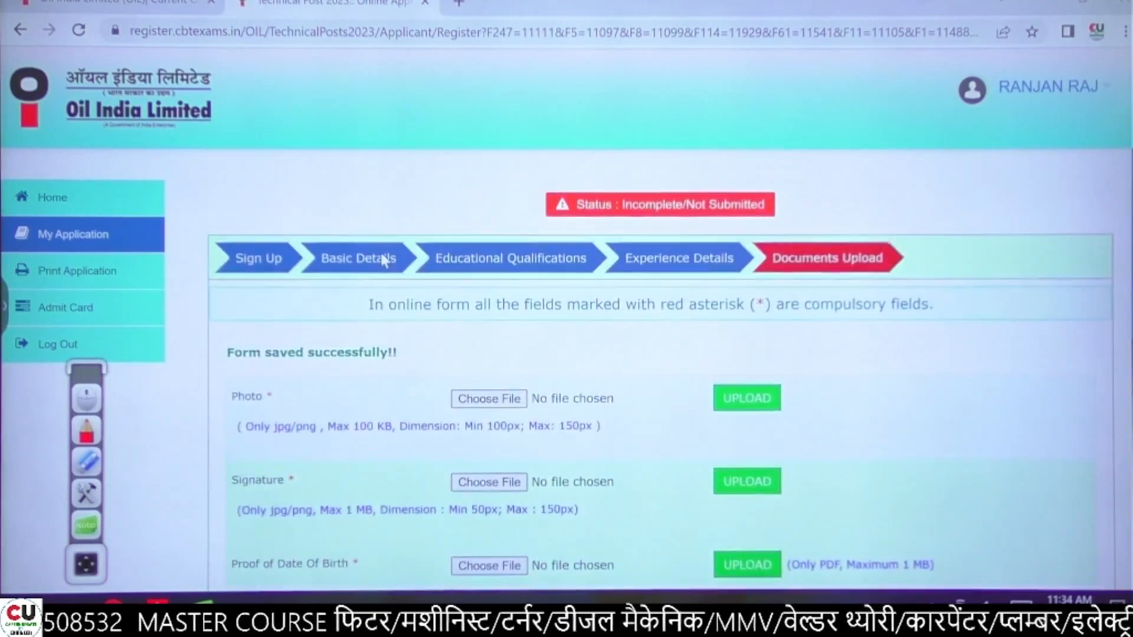
scroll(115, 383, "down", 3)
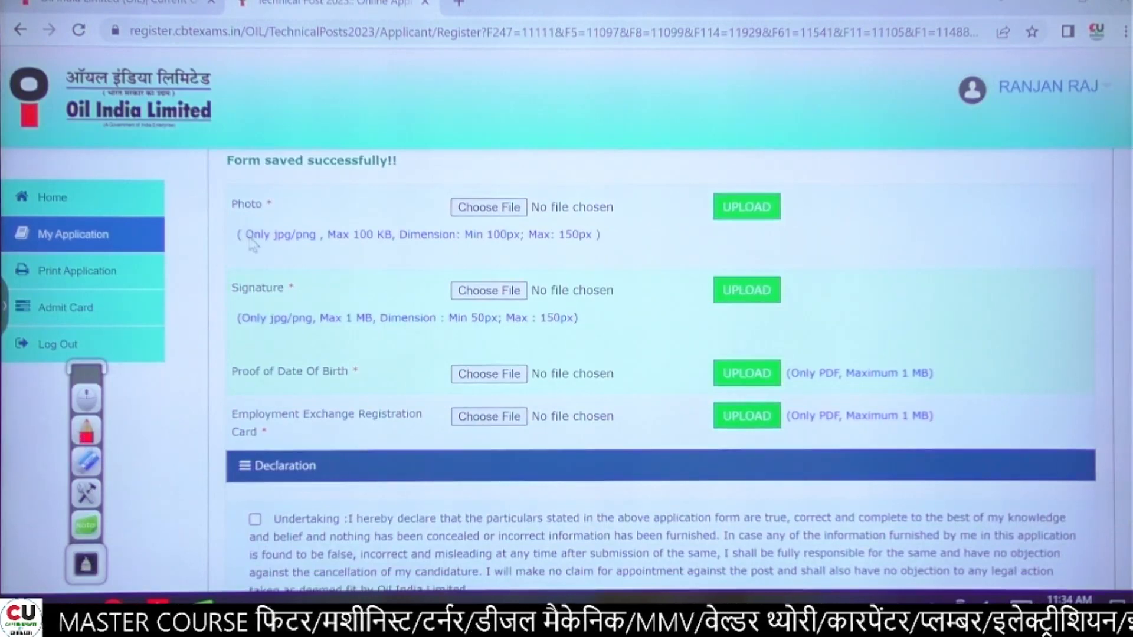
left_click_drag(247, 241, 317, 241)
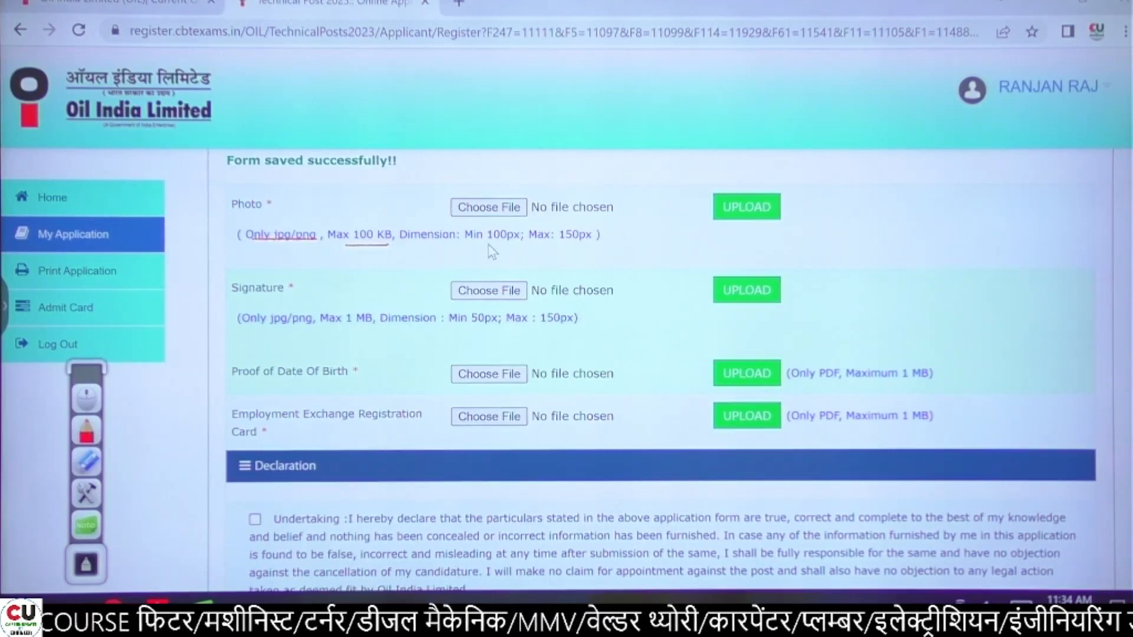
left_click_drag(488, 245, 531, 246)
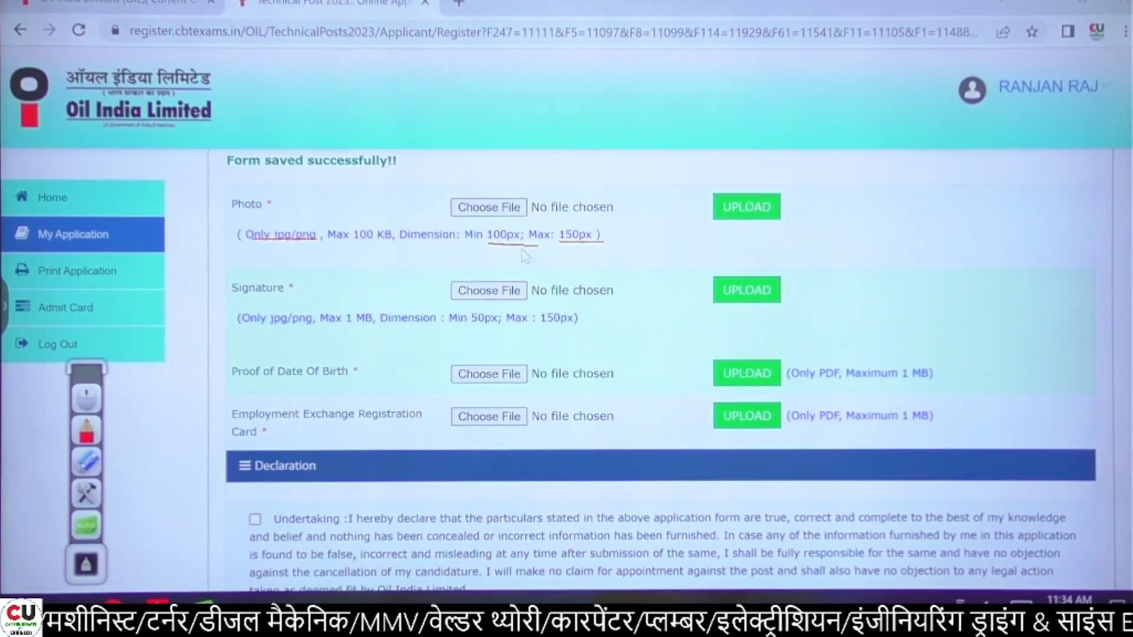
mouse_move(229, 297)
left_mouse_down()
mouse_move(237, 308)
mouse_move(290, 285)
left_mouse_up()
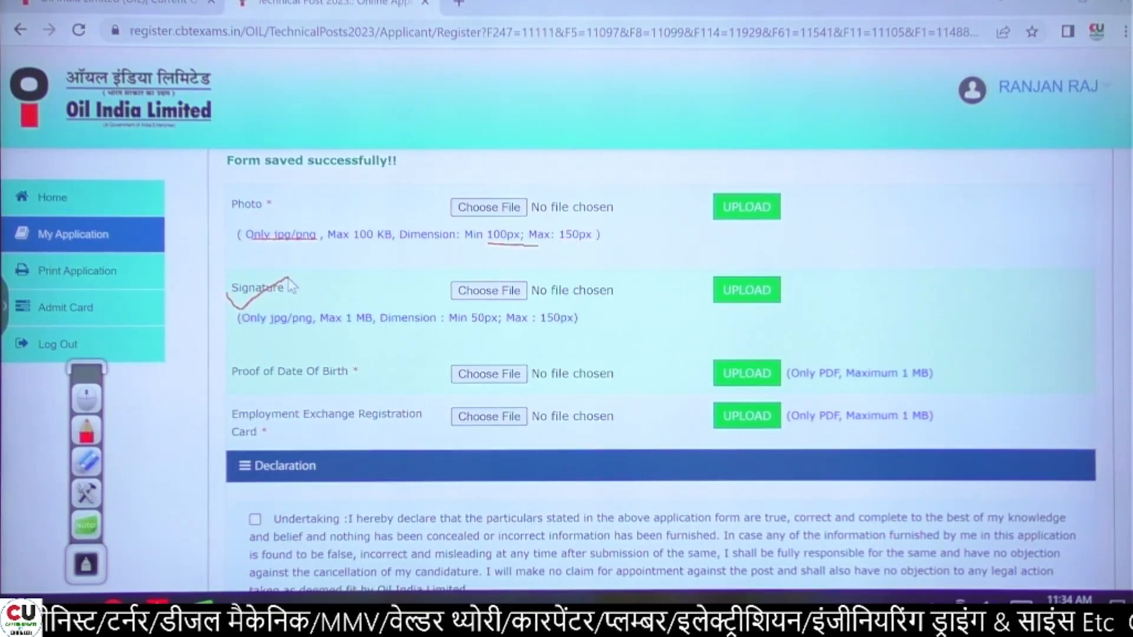
left_click_drag(322, 333, 430, 335)
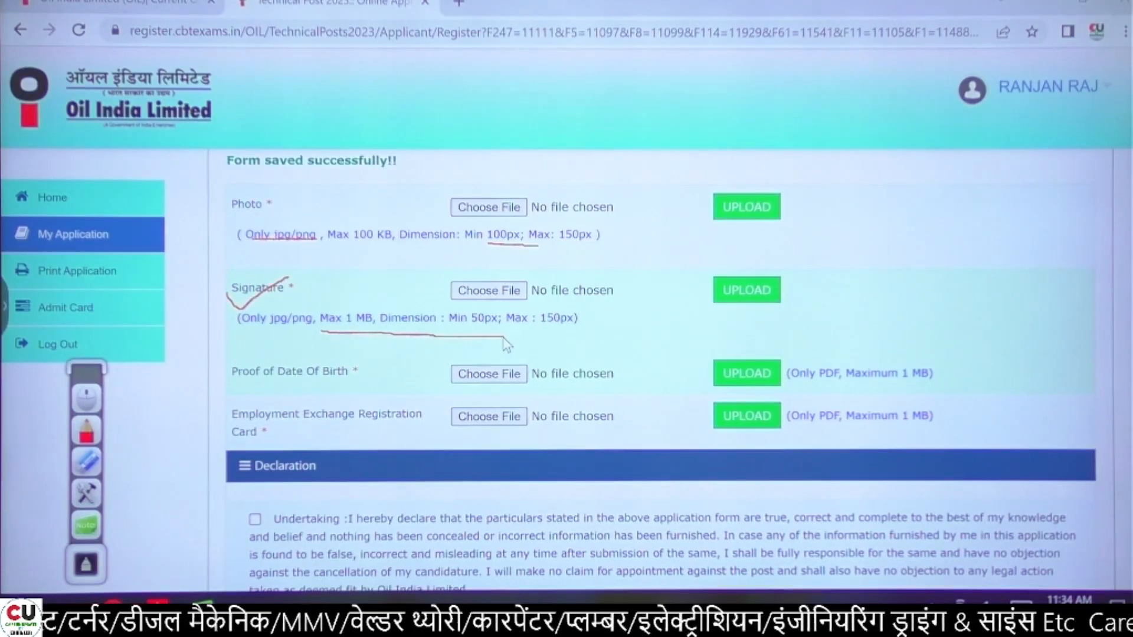
left_click_drag(230, 384, 307, 383)
left_click_drag(395, 358, 405, 390)
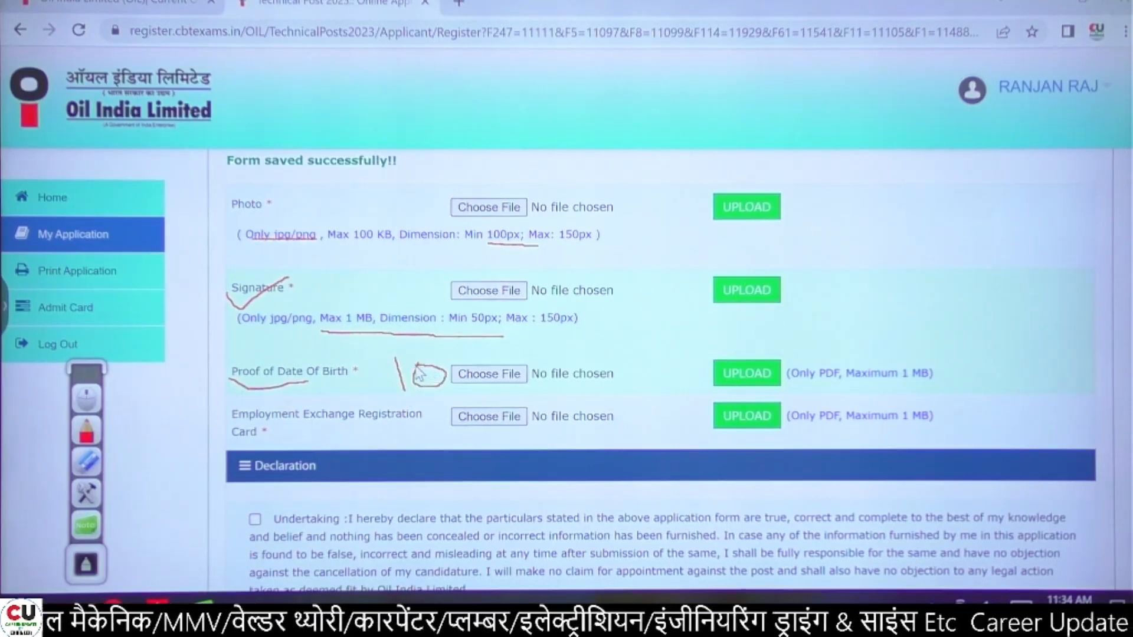
mouse_move(425, 345)
left_mouse_down()
mouse_move(421, 364)
mouse_move(443, 348)
mouse_move(463, 361)
left_mouse_up()
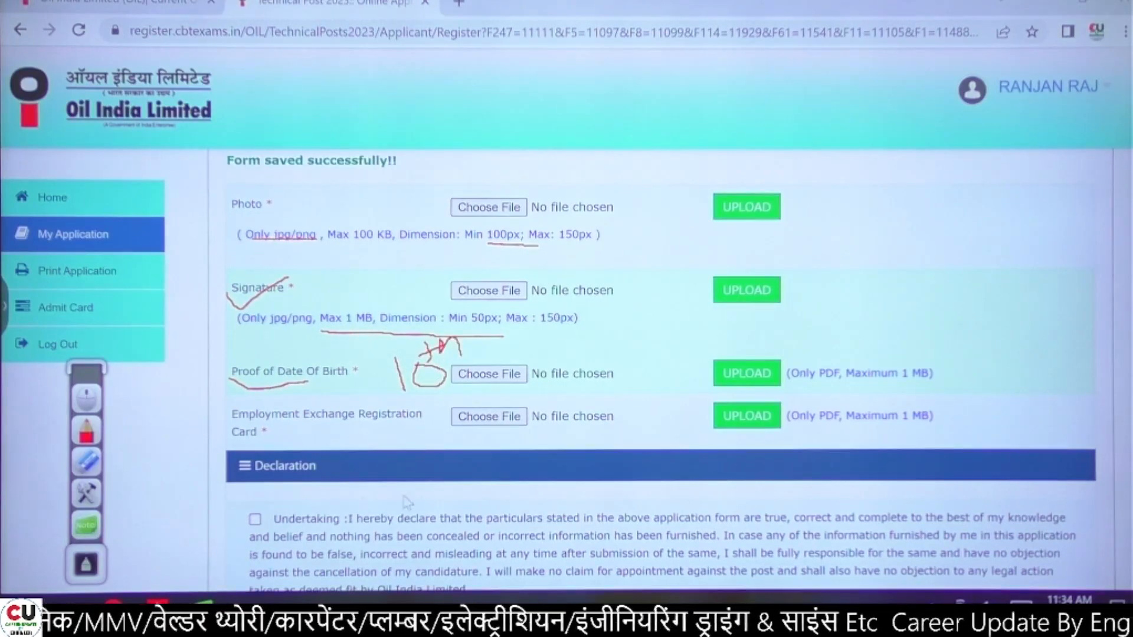
mouse_move(437, 401)
left_mouse_down()
mouse_move(216, 402)
mouse_move(219, 452)
mouse_move(446, 438)
mouse_move(448, 402)
mouse_move(419, 406)
left_mouse_up()
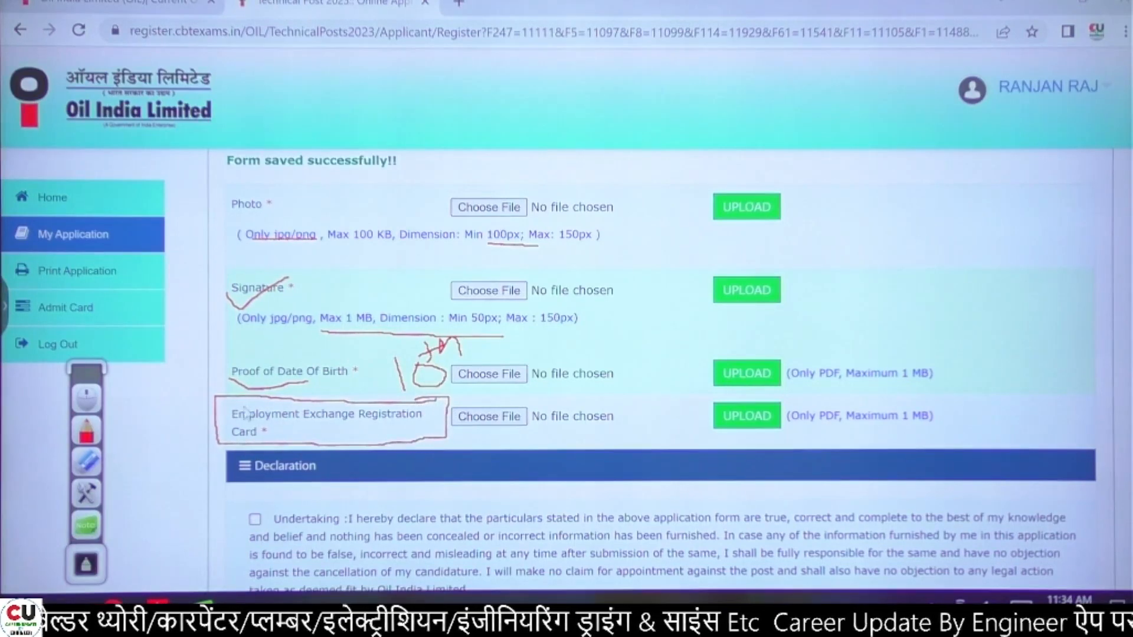
mouse_move(215, 402)
left_mouse_down()
mouse_move(220, 454)
mouse_move(437, 445)
mouse_move(458, 403)
mouse_move(220, 403)
left_mouse_up()
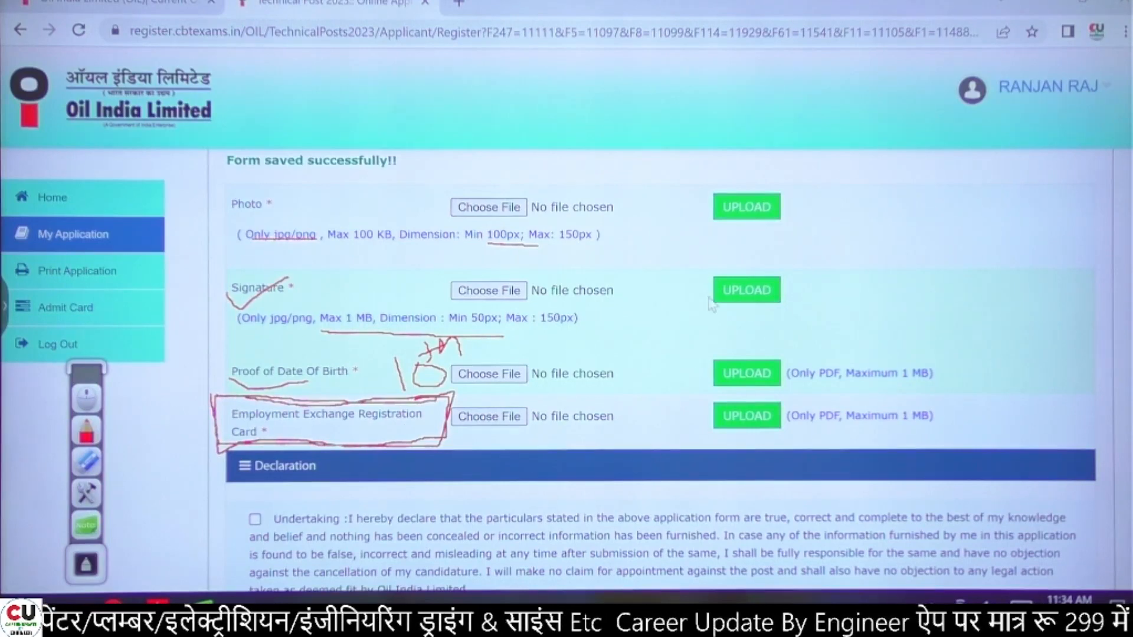
left_click(97, 399)
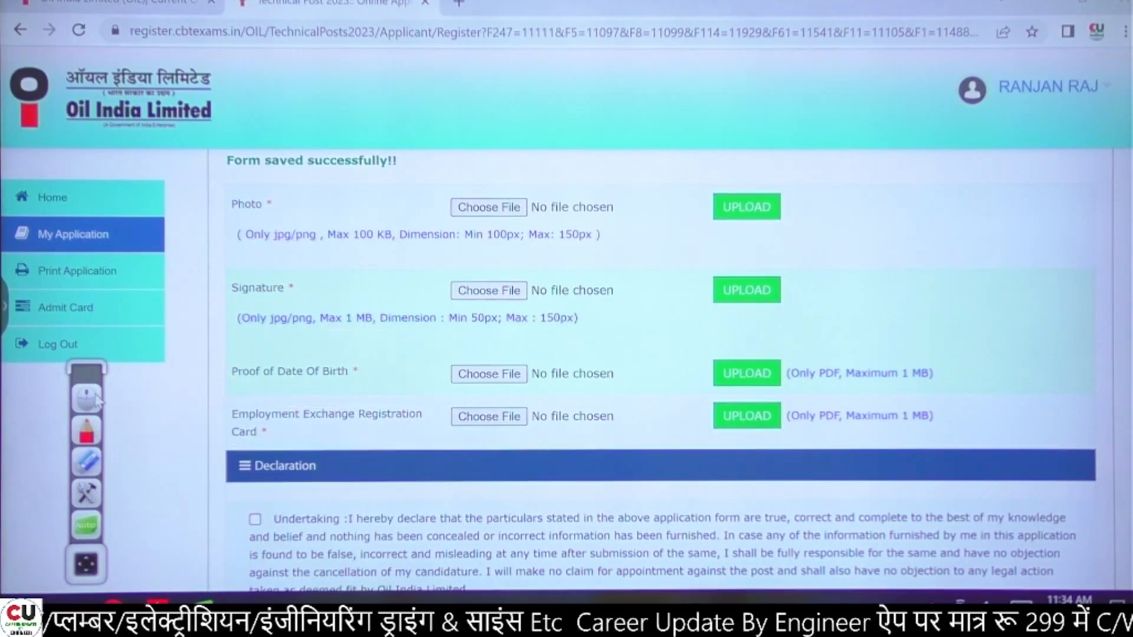
- Accept the documents declaration and try to preview and submit the application
scroll(578, 380, "down", 5)
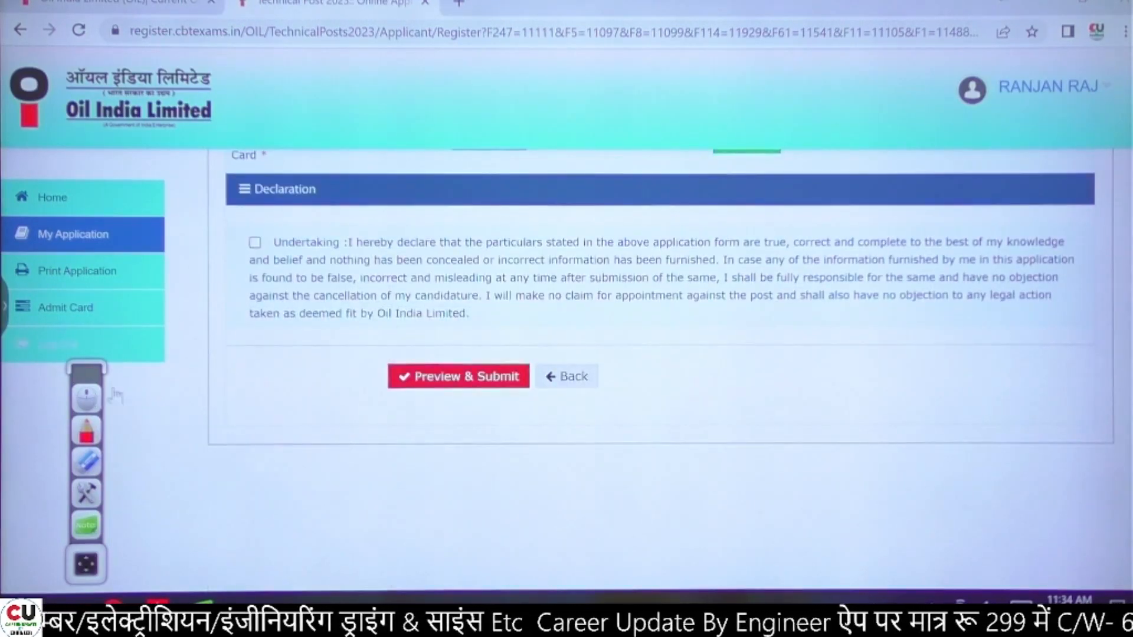
left_click(255, 242)
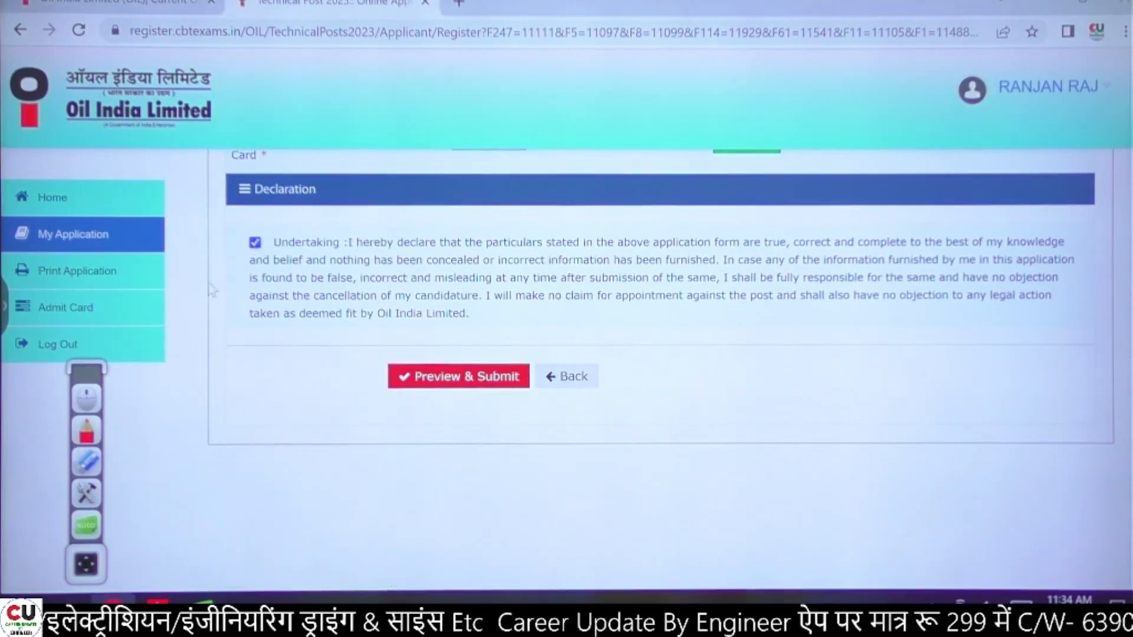
left_click(88, 440)
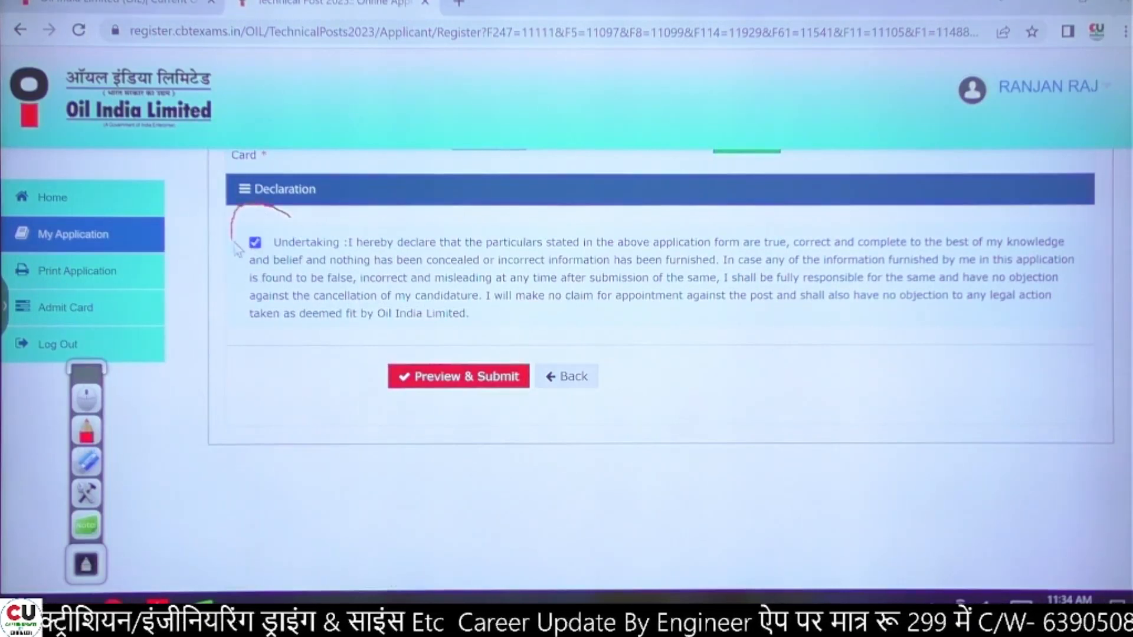
left_click_drag(236, 247, 305, 251)
left_click(97, 400)
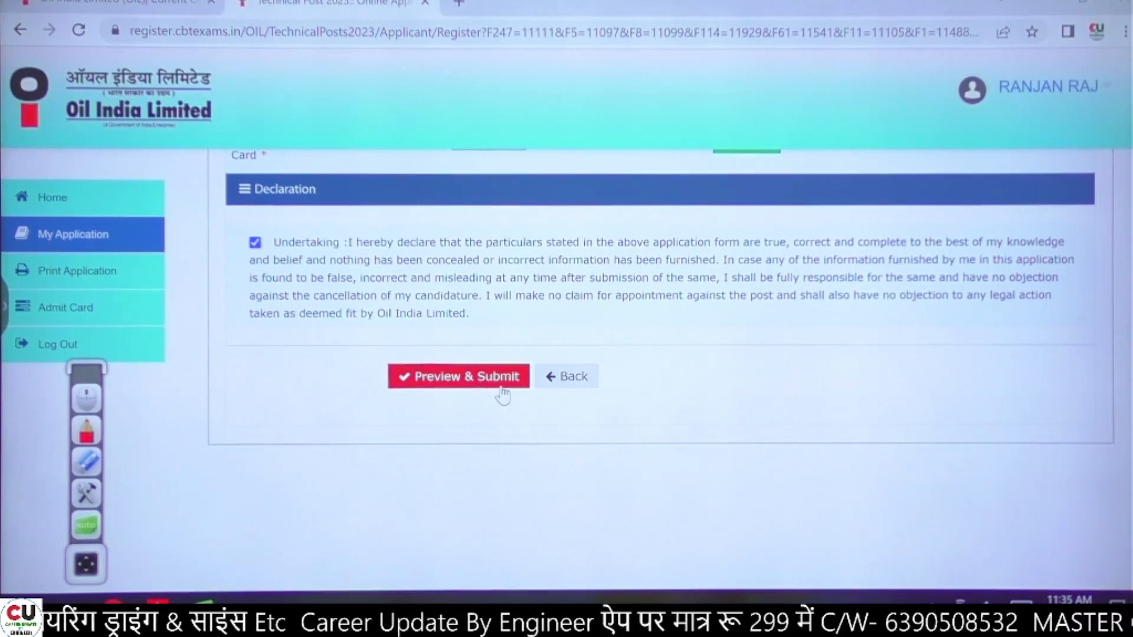
left_click(458, 378)
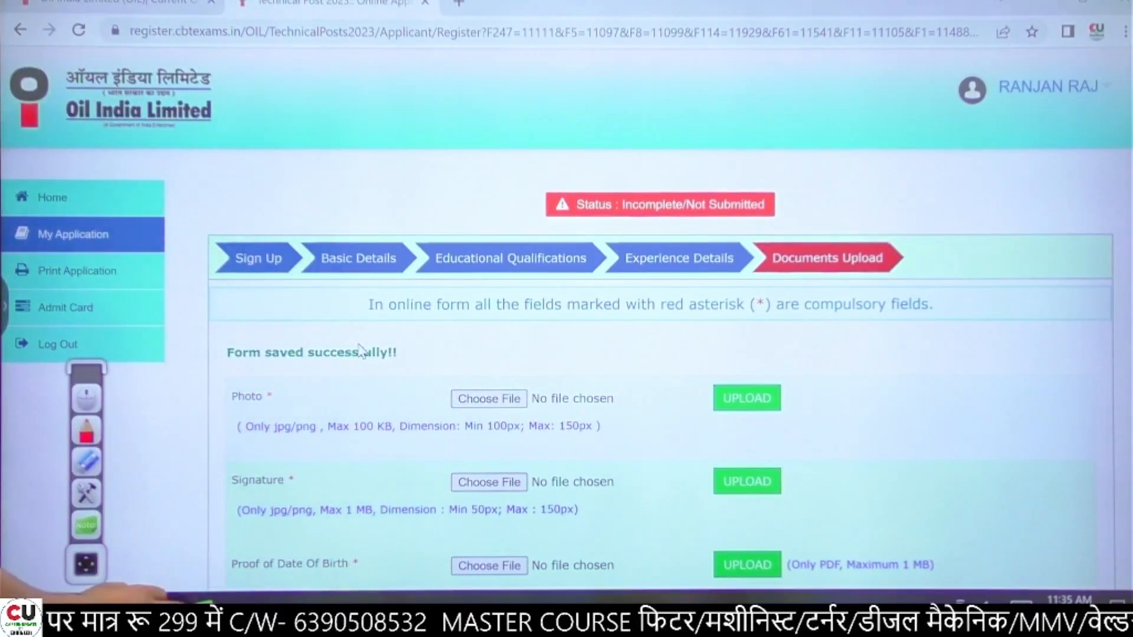
left_click(202, 601)
right_click(203, 601)
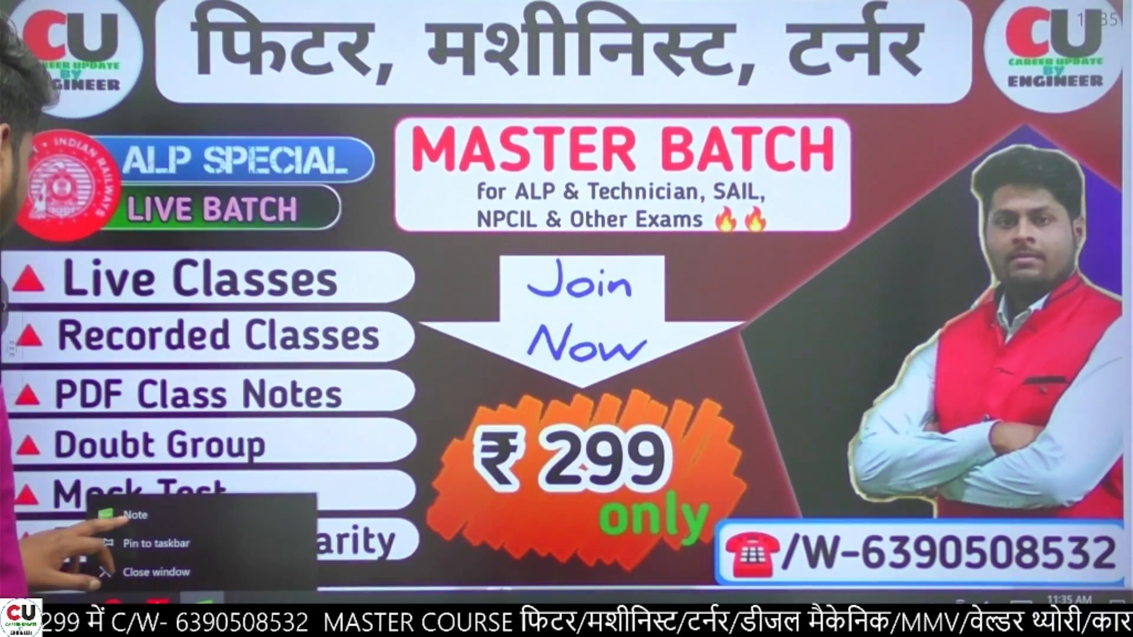
left_click(141, 514)
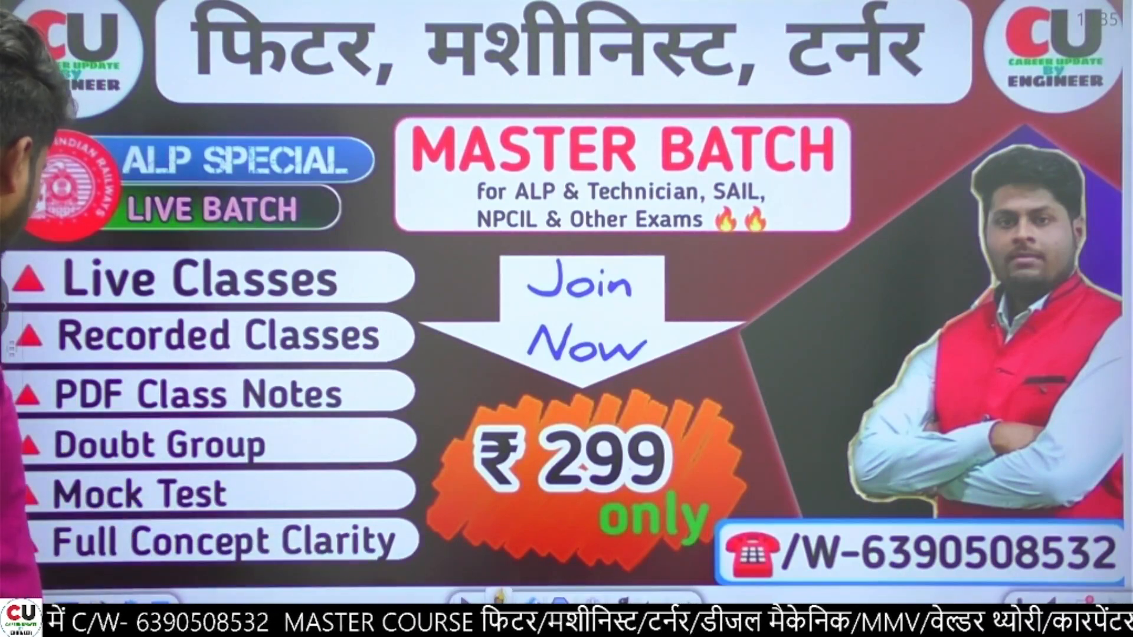